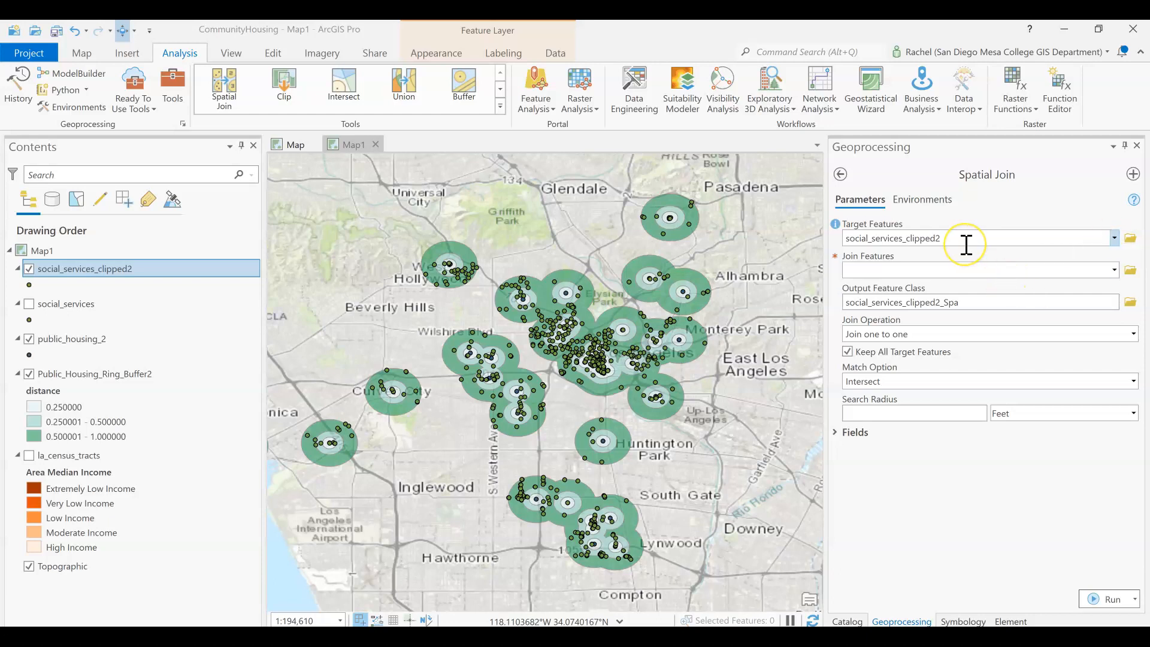
- Set the Spatial Join's join features to Public_Housing_Ring_Buffer2, keeping social_services_clipped2 as target
{"action": "left_click", "coordinate": [939, 233]}
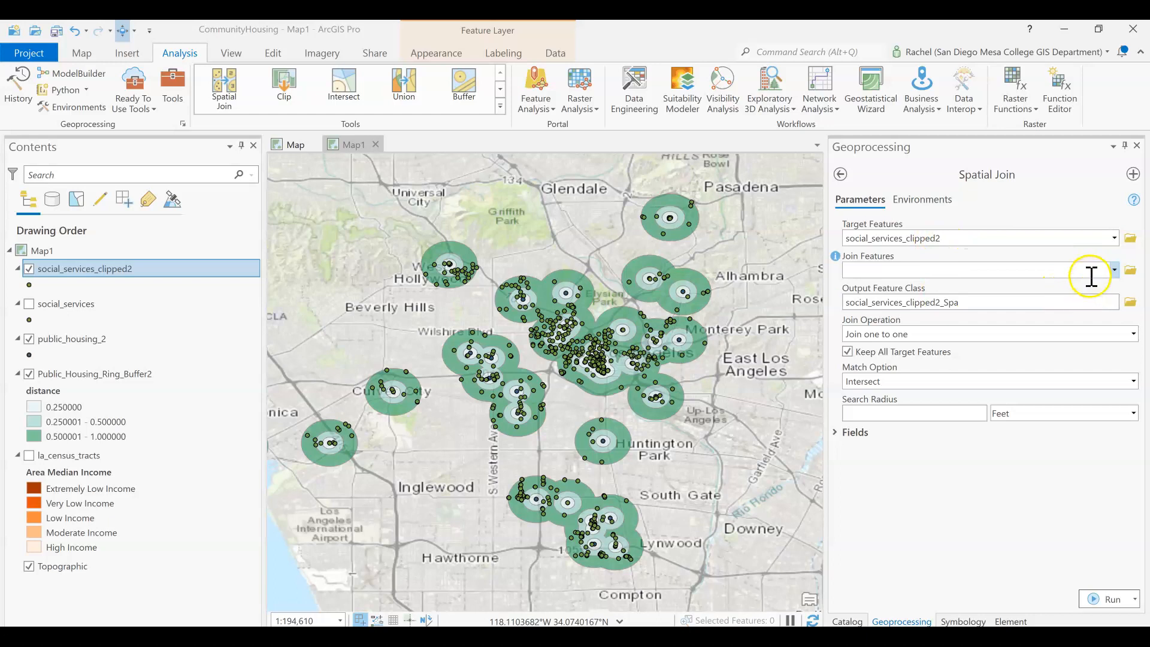
{"action": "left_click", "coordinate": [1113, 270]}
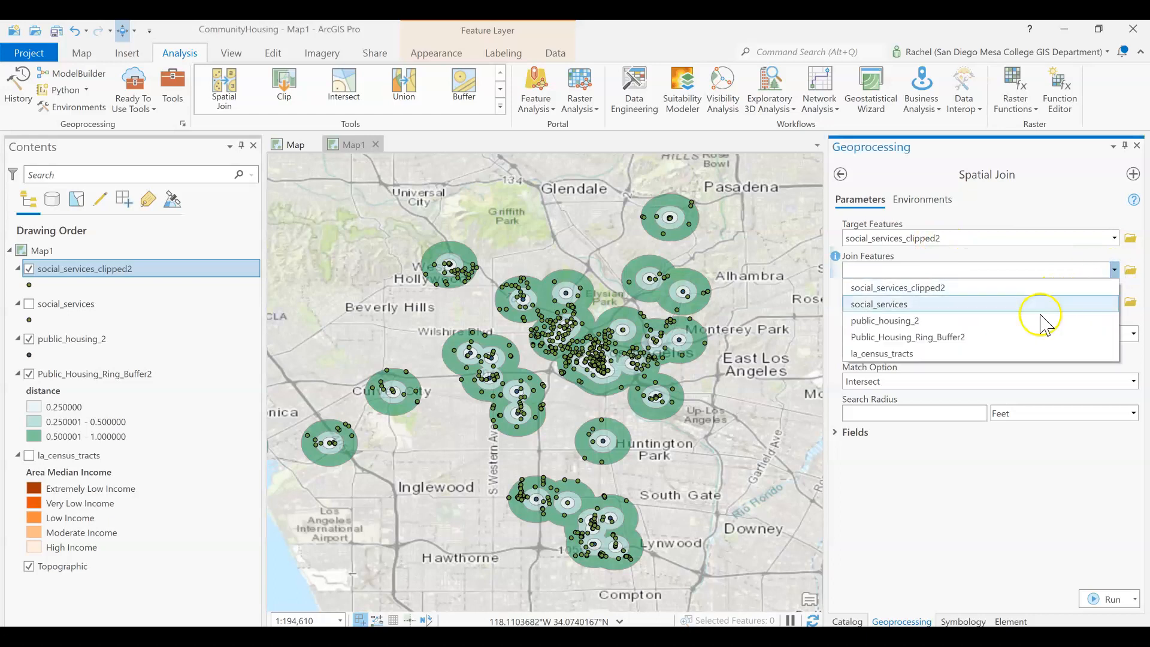
{"action": "left_click", "coordinate": [1004, 344]}
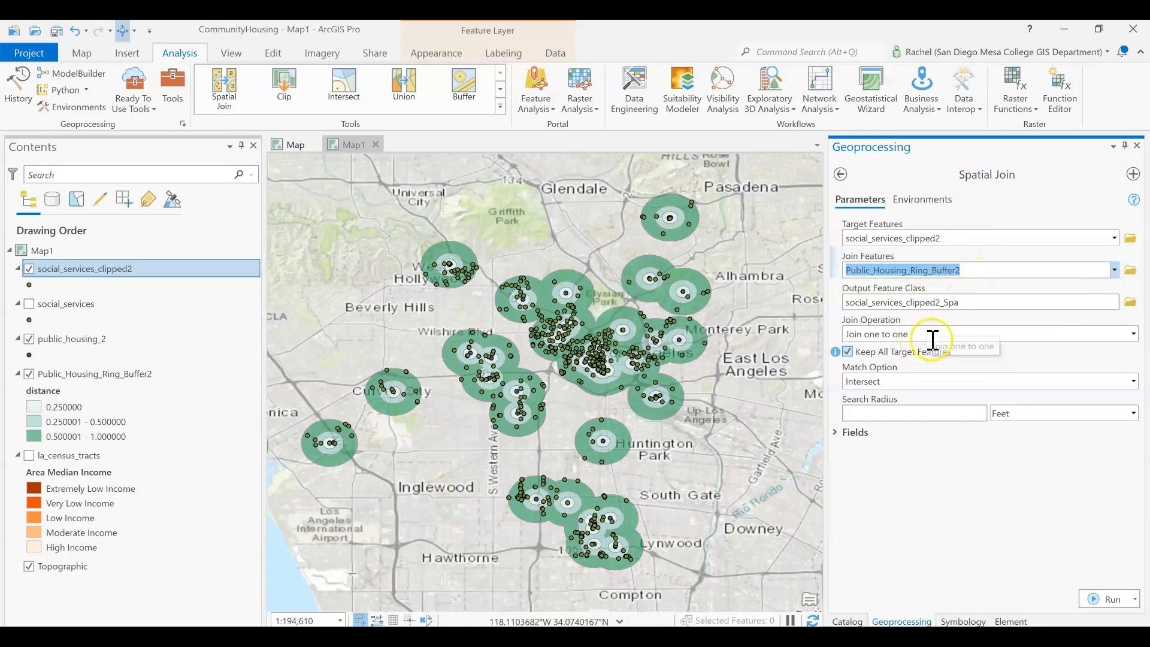
- Name the output feature class social_services_buffer_range in the CommunityHousing geodatabase
{"action": "left_click", "coordinate": [1001, 301]}
{"action": "left_click_drag", "start_coordinate": [1003, 303], "coordinate": [1135, 317]}
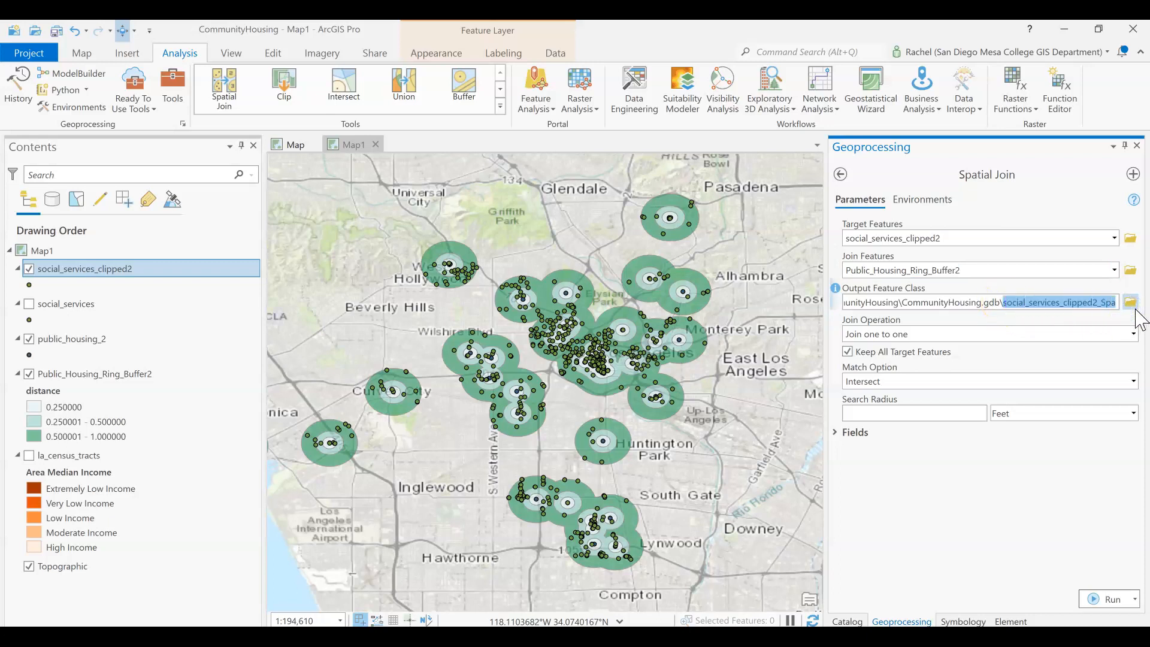
{"action": "type", "text": "s"}
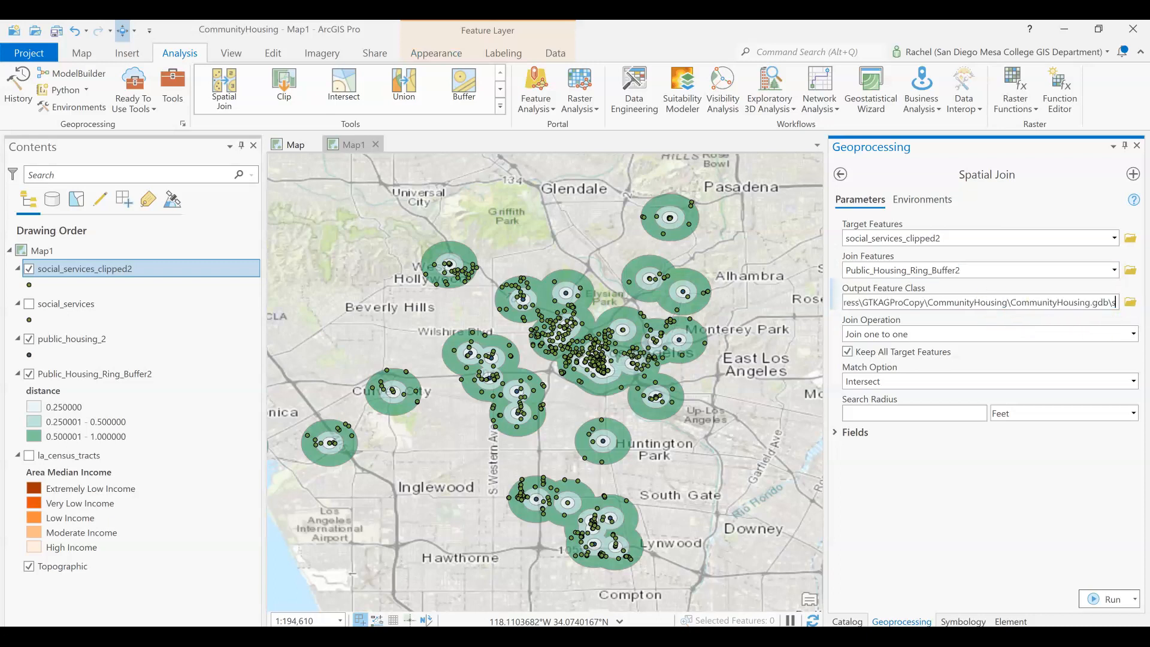
{"action": "type", "text": "ocial services j"}
{"action": "key", "text": "BackSpace"}
{"action": "key", "text": "BackSpace"}
{"action": "key", "text": "BackSpace"}
{"action": "key", "text": "BackSpace"}
{"action": "key", "text": "BackSpace"}
{"action": "key", "text": "BackSpace"}
{"action": "key", "text": "BackSpace"}
{"action": "key", "text": "BackSpace"}
{"action": "key", "text": "BackSpace"}
{"action": "key", "text": "BackSpace"}
{"action": "key", "text": "BackSpace"}
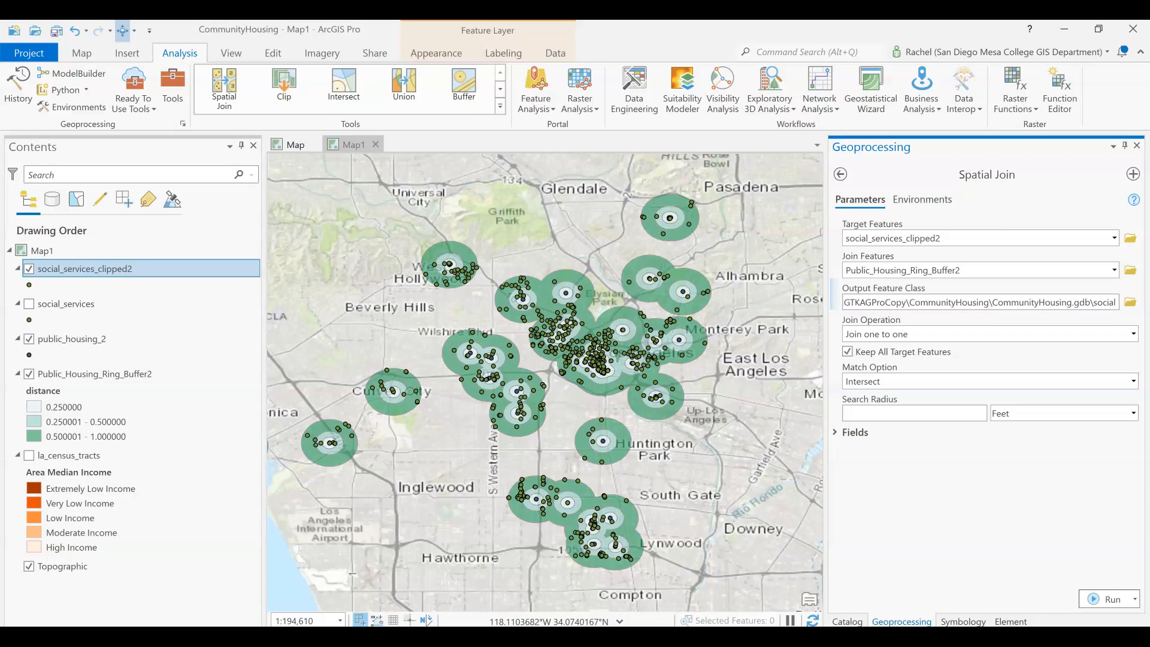
{"action": "type", "text": "_s"}
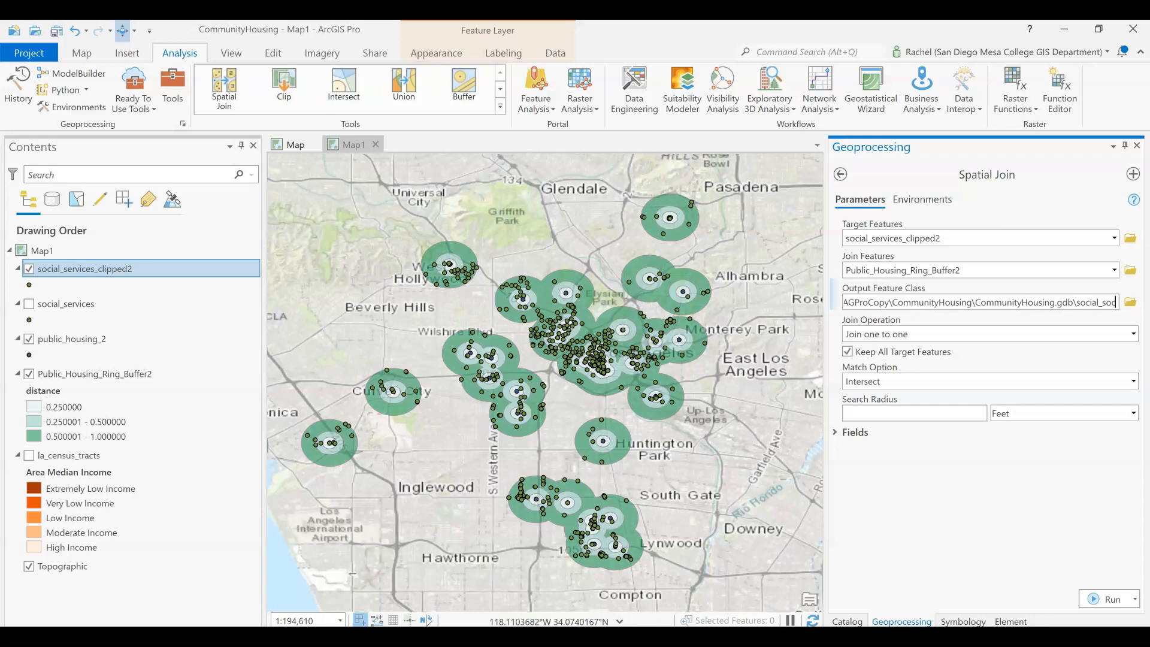
{"action": "type", "text": "er"}
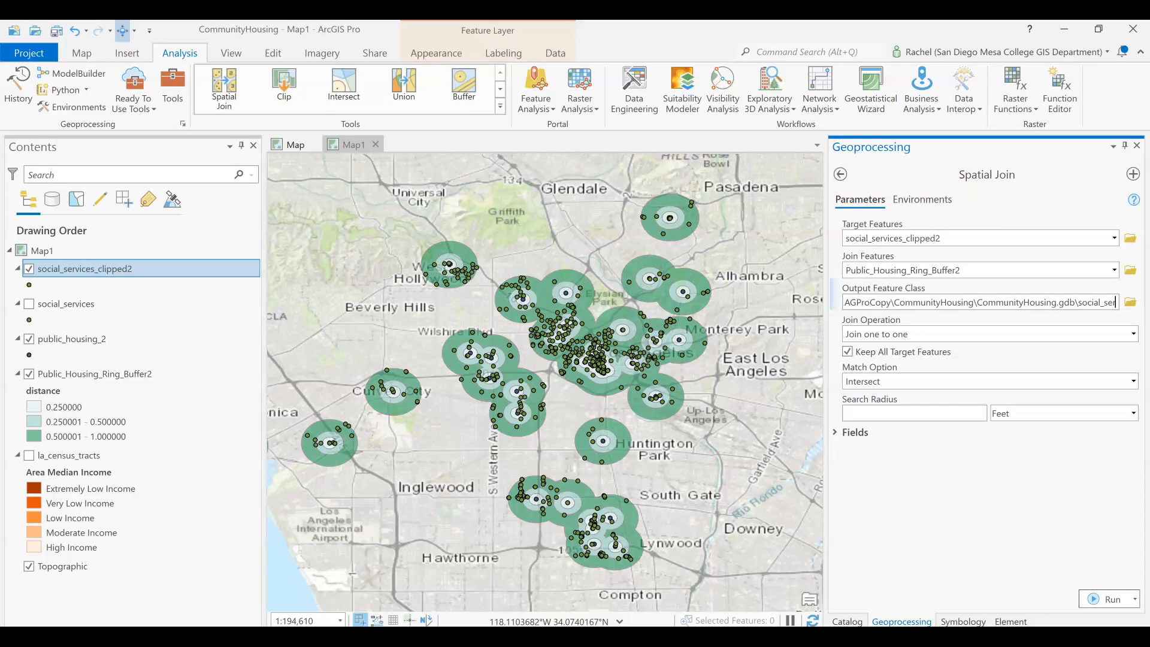
{"action": "type", "text": "vices_buffer_range"}
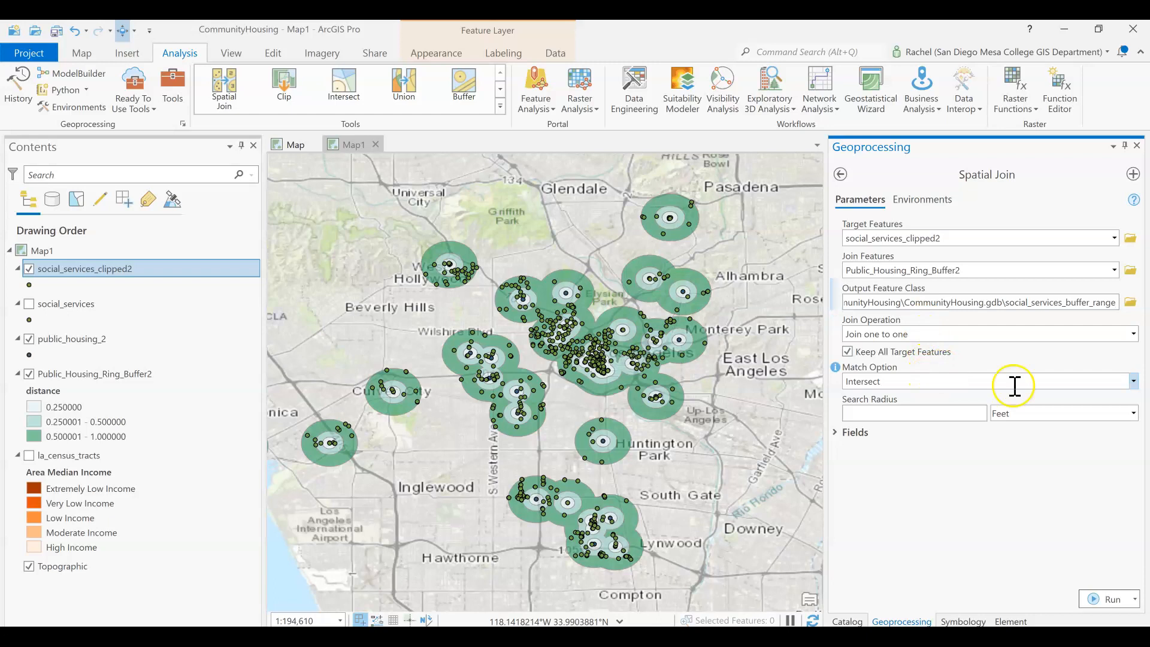
- Set the match option to Completely within and expand the field map
{"action": "left_click", "coordinate": [1133, 381]}
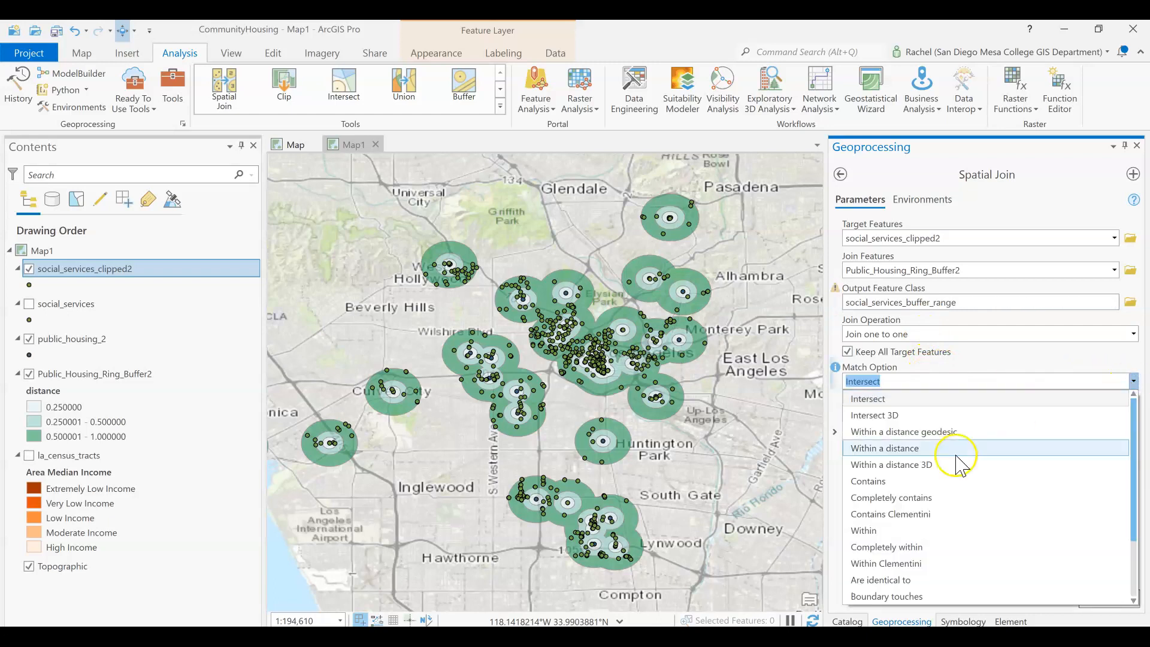
{"action": "left_click", "coordinate": [890, 546]}
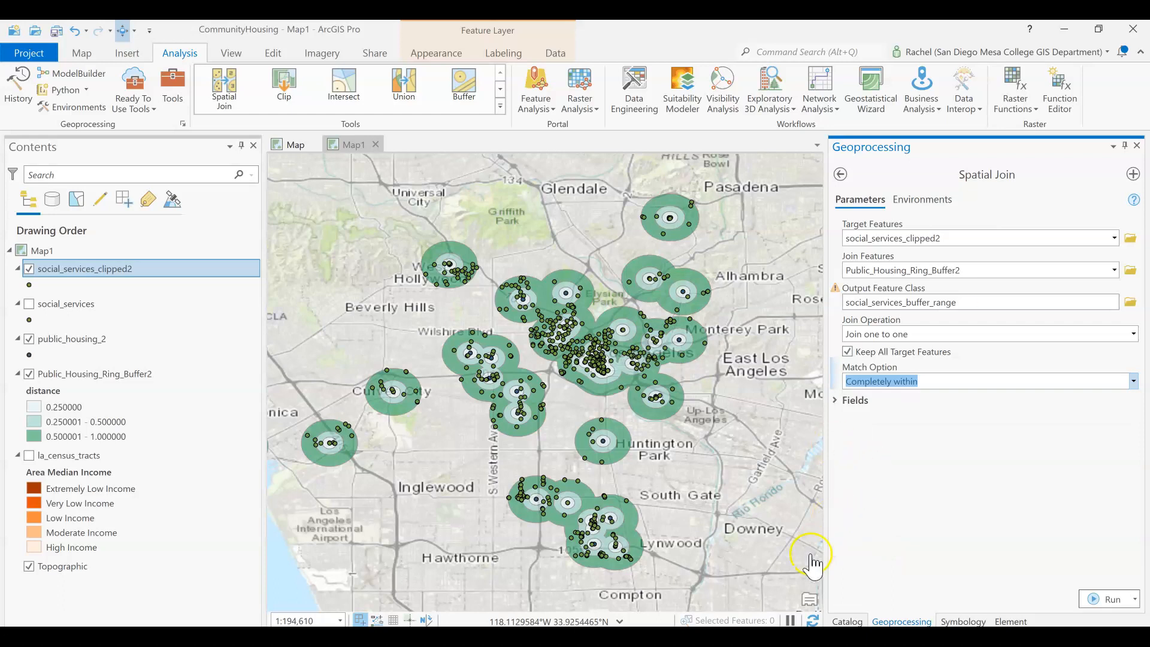
{"action": "left_click", "coordinate": [842, 403]}
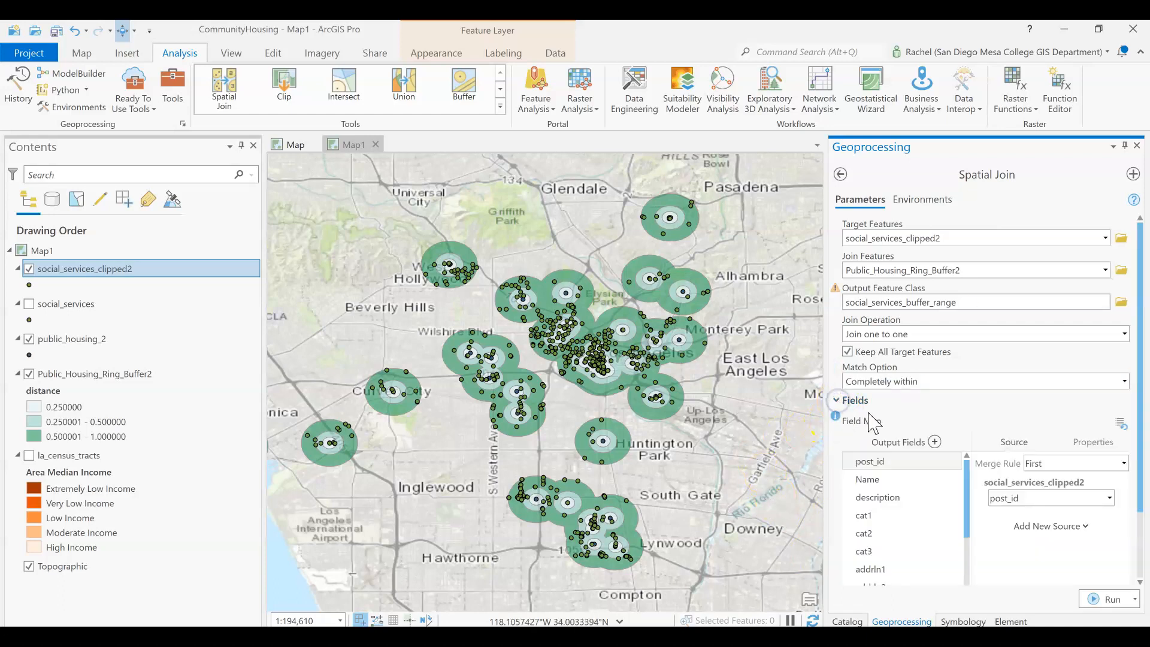
- Rename the joined distance output field to range and run the Spatial Join
{"action": "scroll", "coordinate": [1088, 300], "scroll_direction": "down", "scroll_amount": 2}
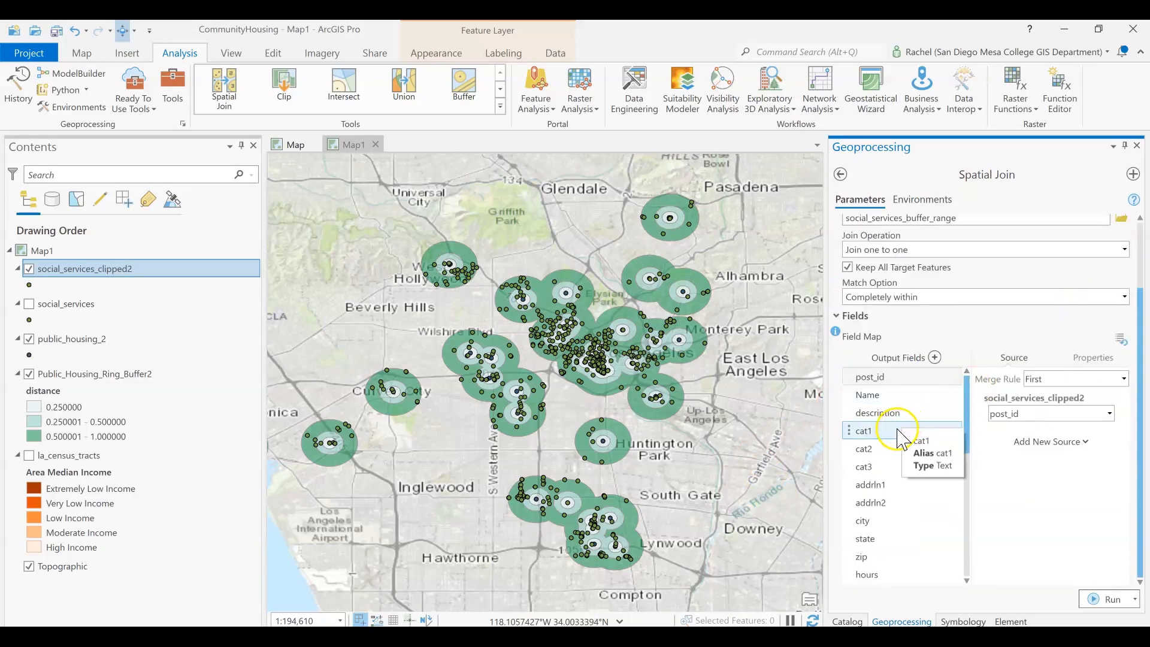
{"action": "scroll", "coordinate": [868, 479], "scroll_direction": "down", "scroll_amount": 2}
{"action": "scroll", "coordinate": [873, 494], "scroll_direction": "down", "scroll_amount": 6}
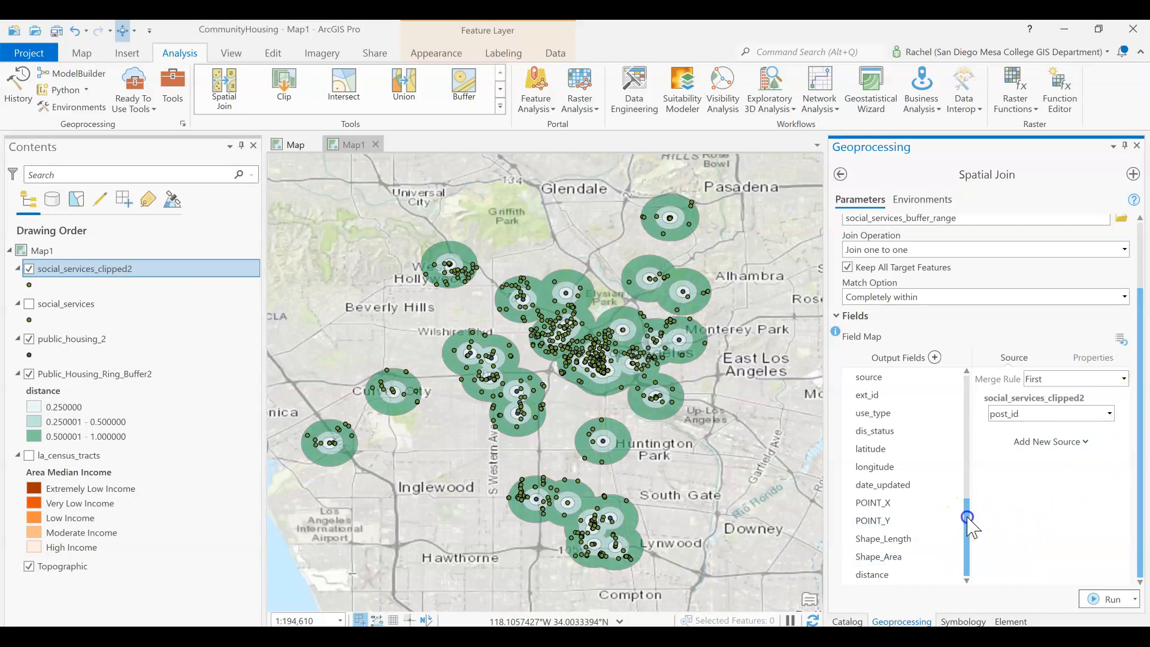
{"action": "left_click", "coordinate": [893, 576]}
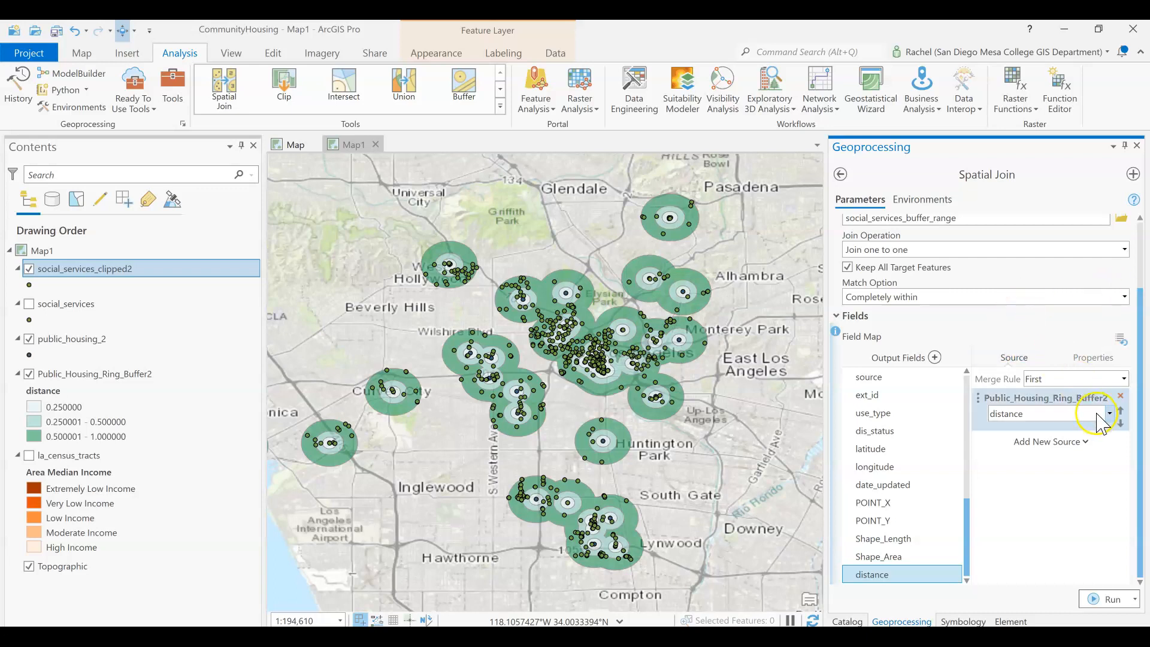
{"action": "left_click", "coordinate": [1095, 358]}
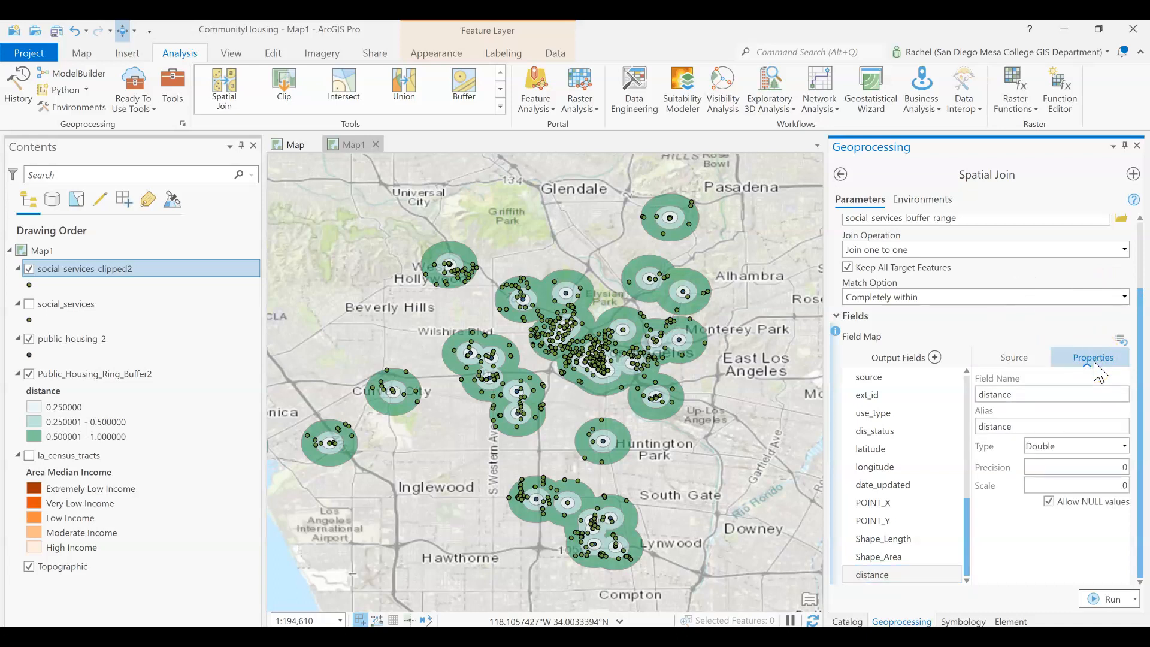
{"action": "left_click", "coordinate": [1061, 396]}
{"action": "key", "text": "BackSpace"}
{"action": "key", "text": "BackSpace"}
{"action": "key", "text": "BackSpace"}
{"action": "key", "text": "BackSpace"}
{"action": "key", "text": "BackSpace"}
{"action": "key", "text": "BackSpace"}
{"action": "key", "text": "BackSpace"}
{"action": "key", "text": "BackSpace"}
{"action": "type", "text": "range"}
{"action": "left_click", "coordinate": [1146, 383]}
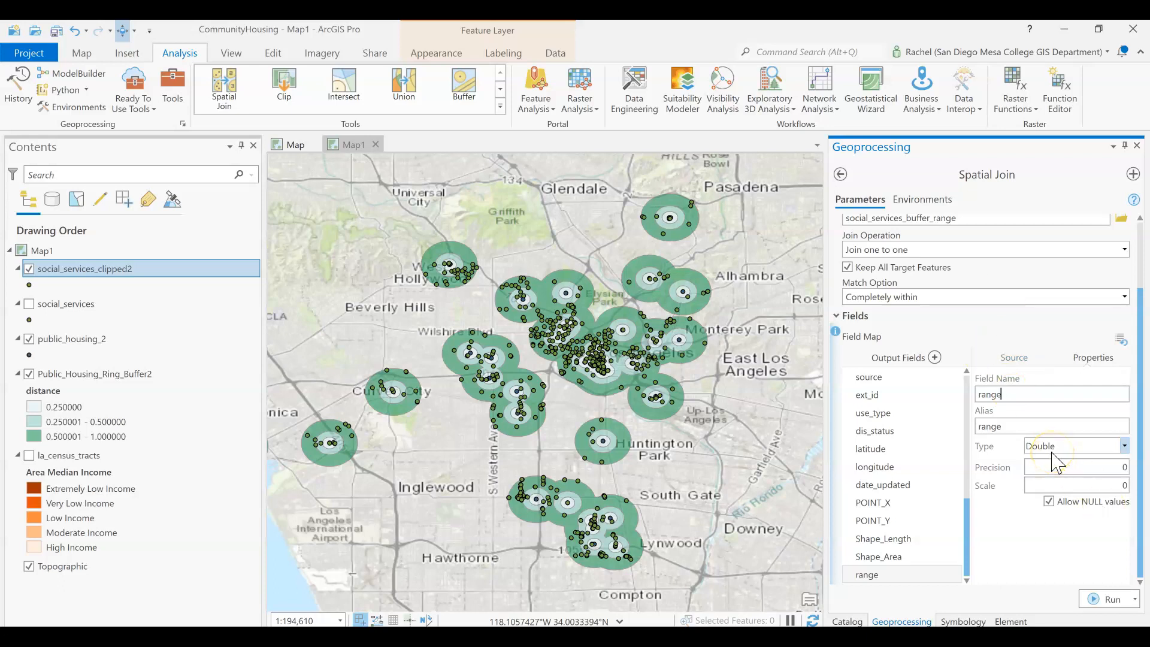
{"action": "left_click", "coordinate": [1106, 598]}
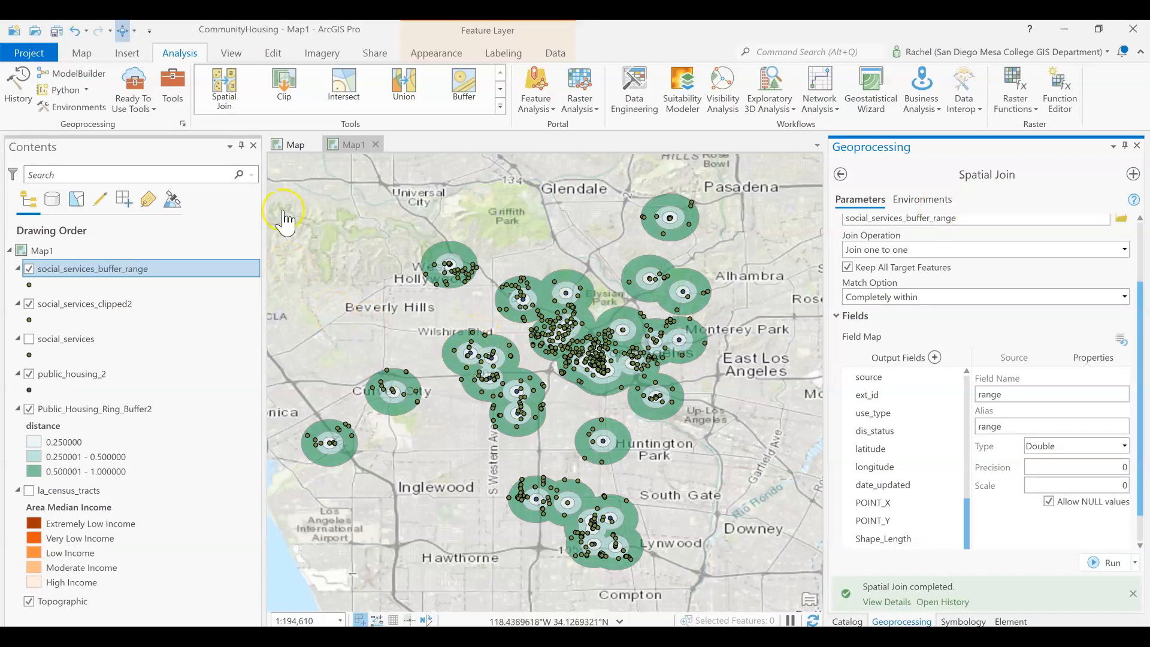
- Open the attribute table of social_services_buffer_range and examine the range values of the records
{"action": "right_click", "coordinate": [119, 268]}
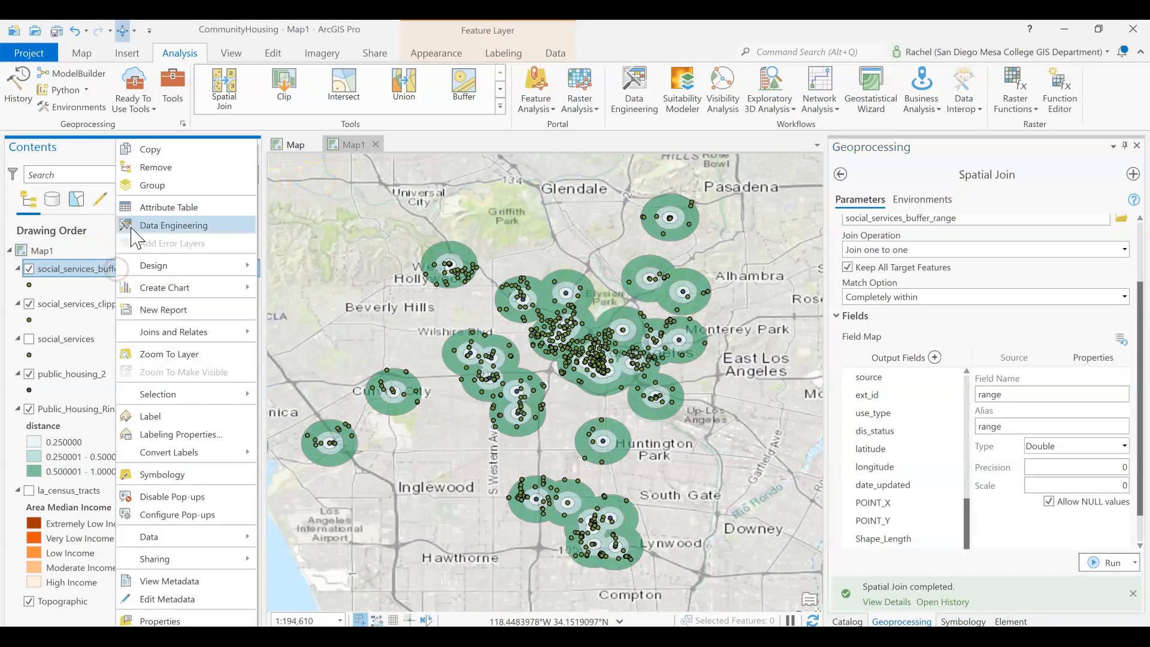
{"action": "left_click", "coordinate": [145, 207]}
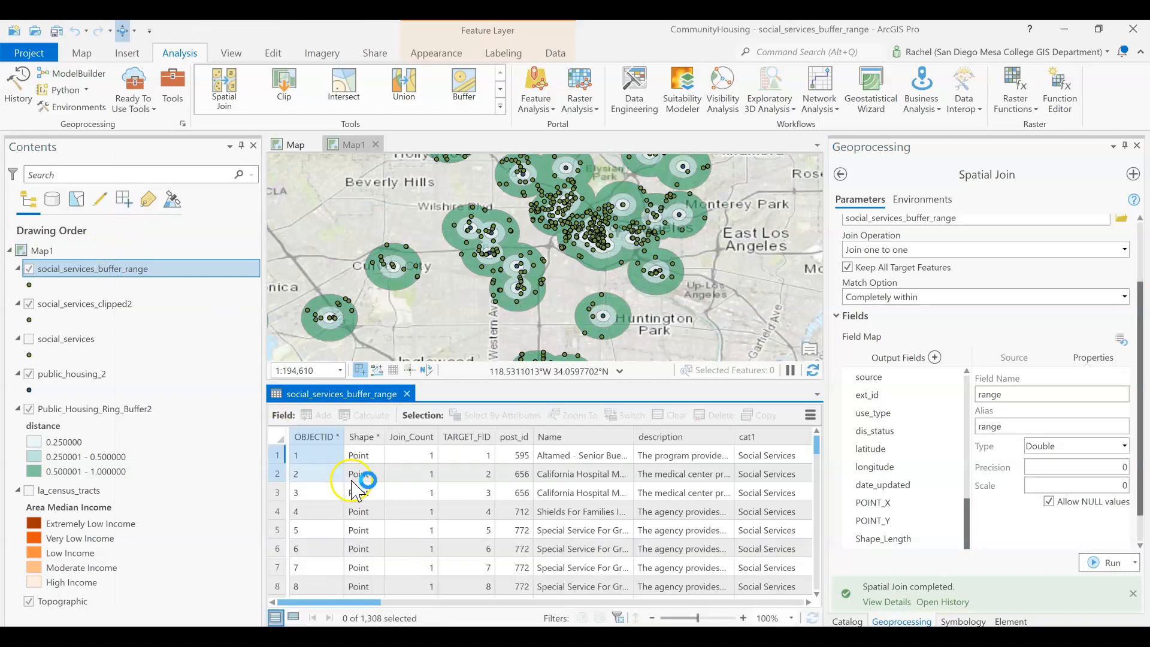
{"action": "left_click", "coordinate": [333, 474]}
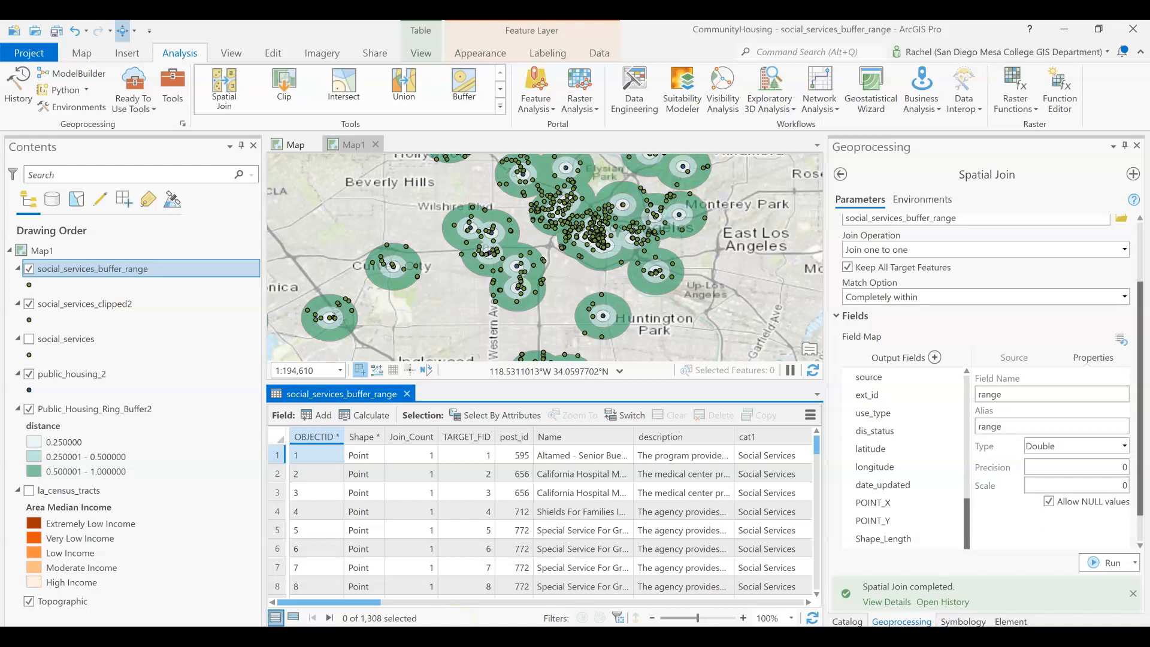
{"action": "left_click_drag", "start_coordinate": [338, 601], "coordinate": [768, 626]}
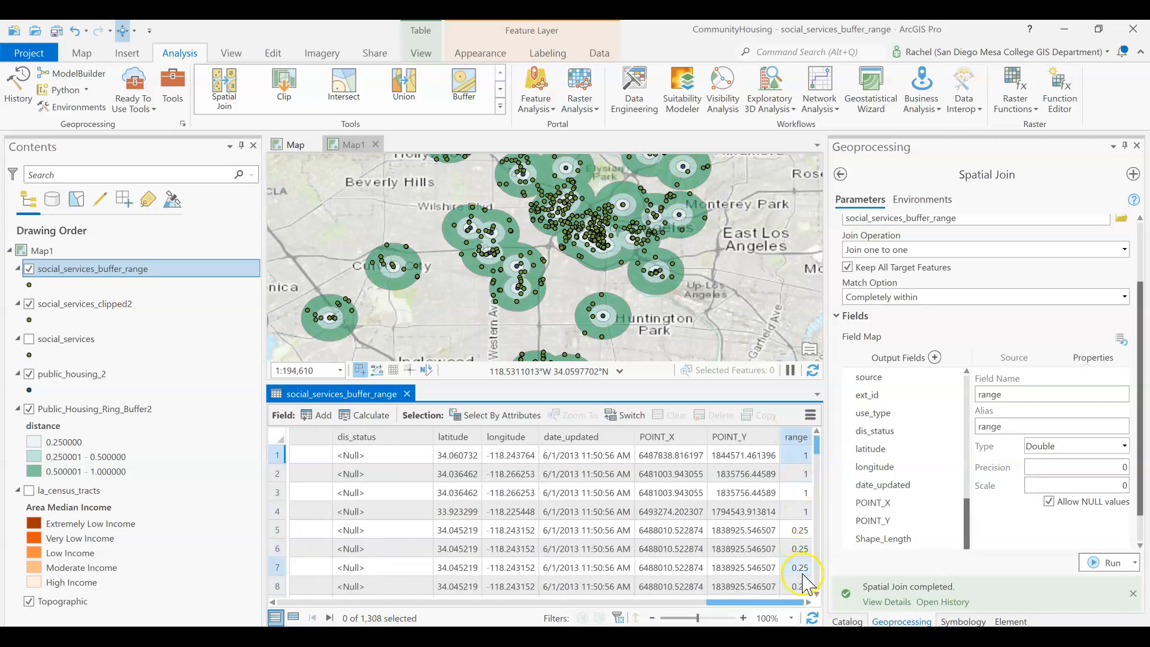
{"action": "scroll", "coordinate": [806, 580], "scroll_direction": "down", "scroll_amount": 4}
{"action": "scroll", "coordinate": [806, 581], "scroll_direction": "down", "scroll_amount": 12}
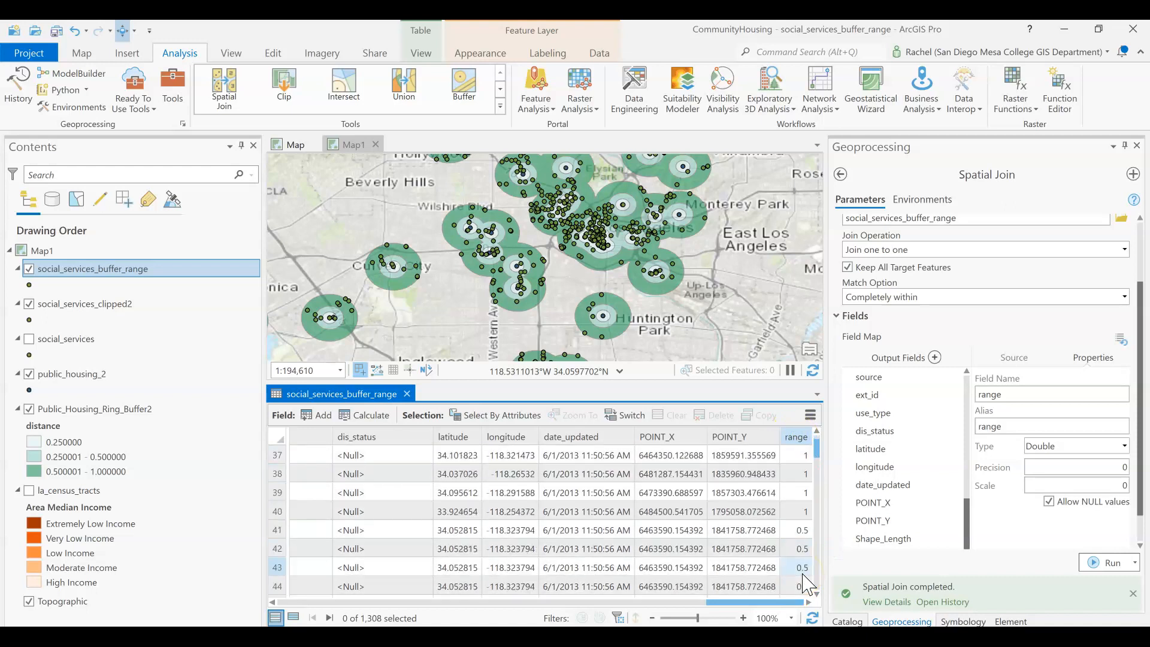
{"action": "left_click", "coordinate": [796, 569]}
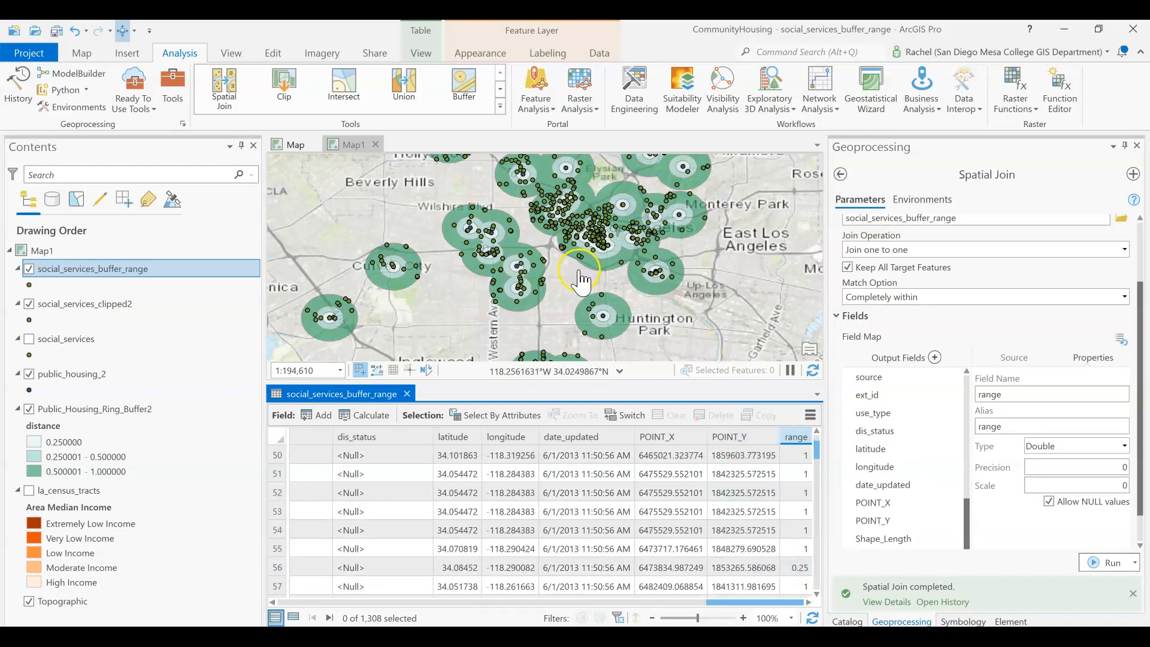
{"action": "scroll", "coordinate": [802, 573], "scroll_direction": "down", "scroll_amount": 3}
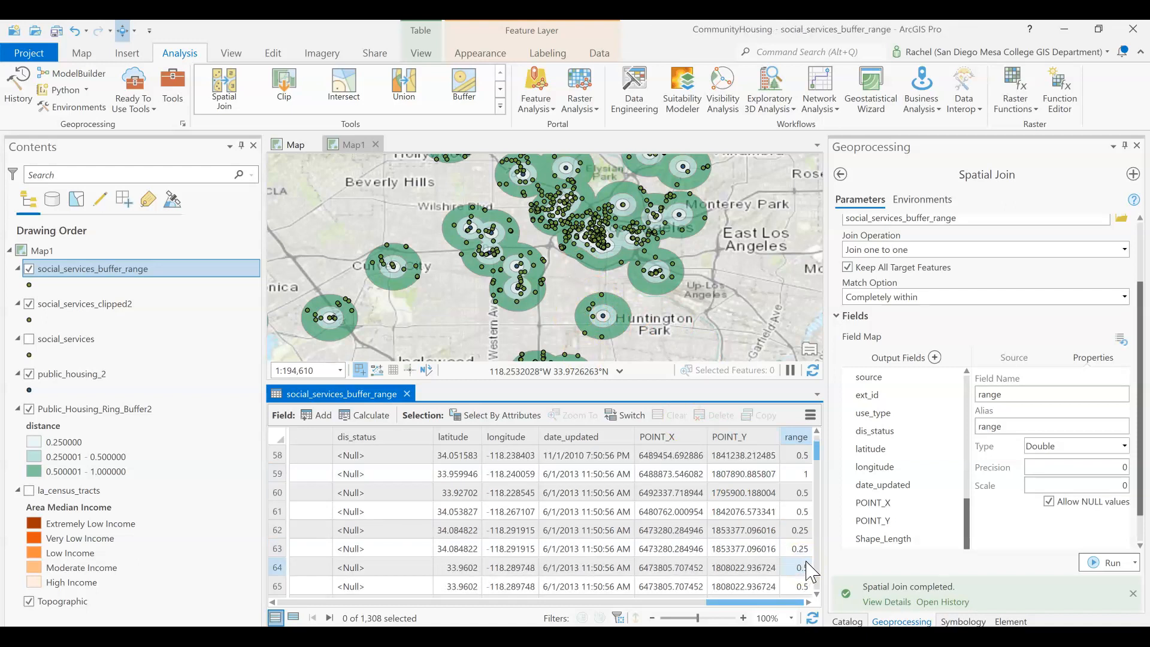
{"action": "scroll", "coordinate": [809, 571], "scroll_direction": "down", "scroll_amount": 1}
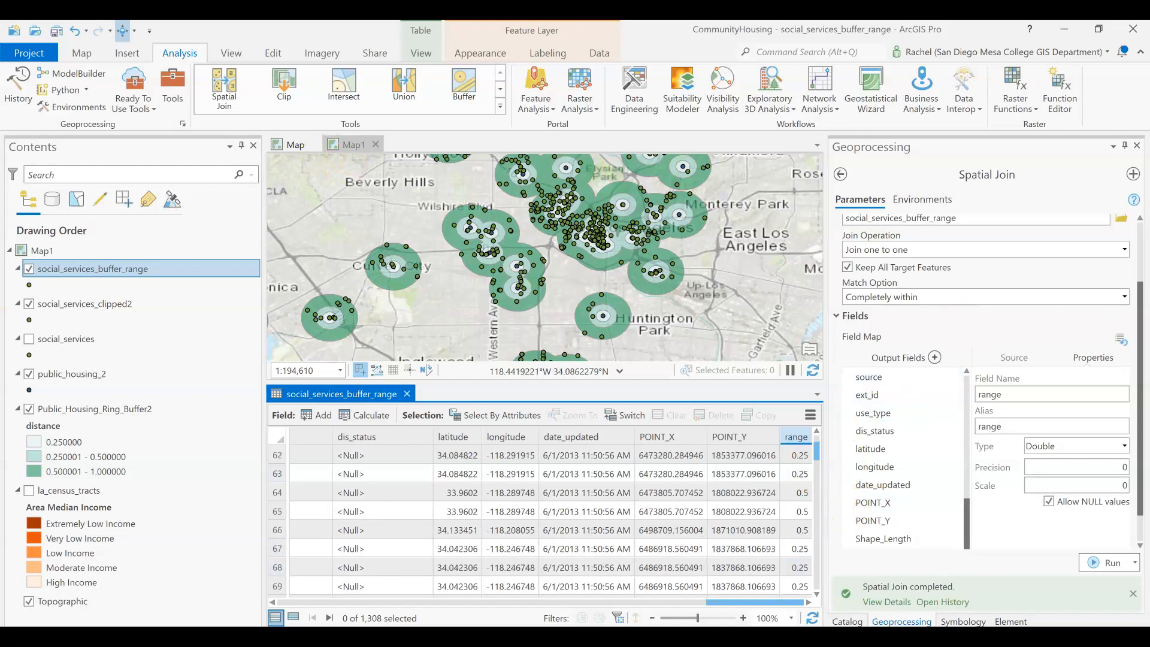
- Open the symbology of social_services_buffer_range and switch the primary symbology to Unique Values
{"action": "left_click", "coordinate": [93, 269]}
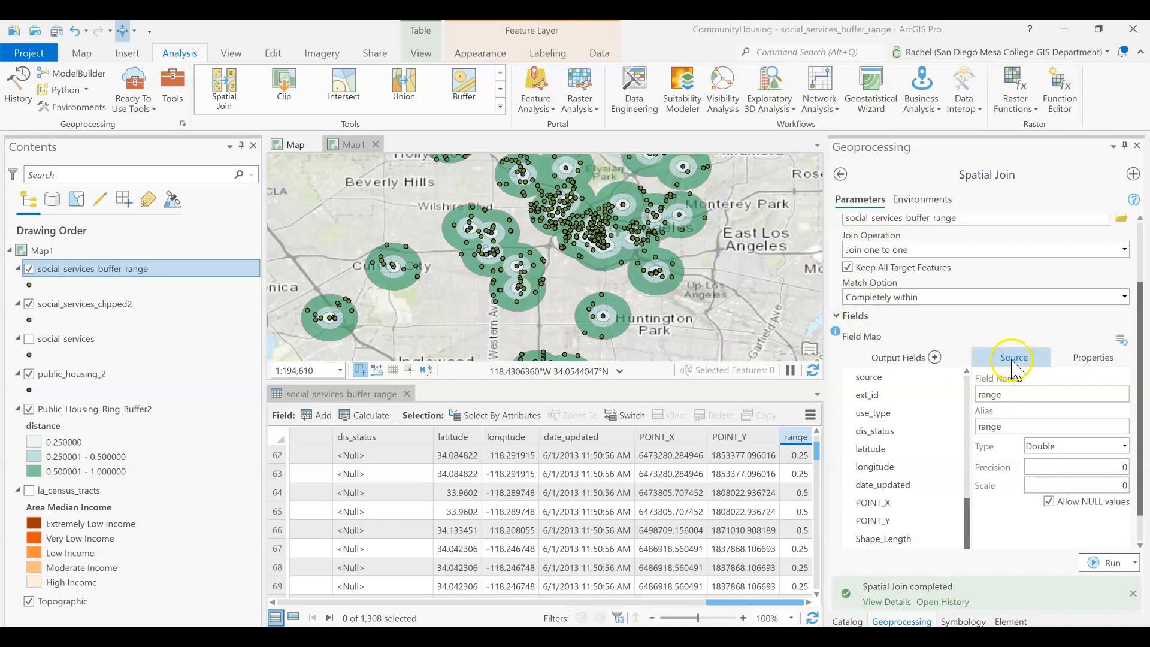
{"action": "left_click", "coordinate": [124, 269]}
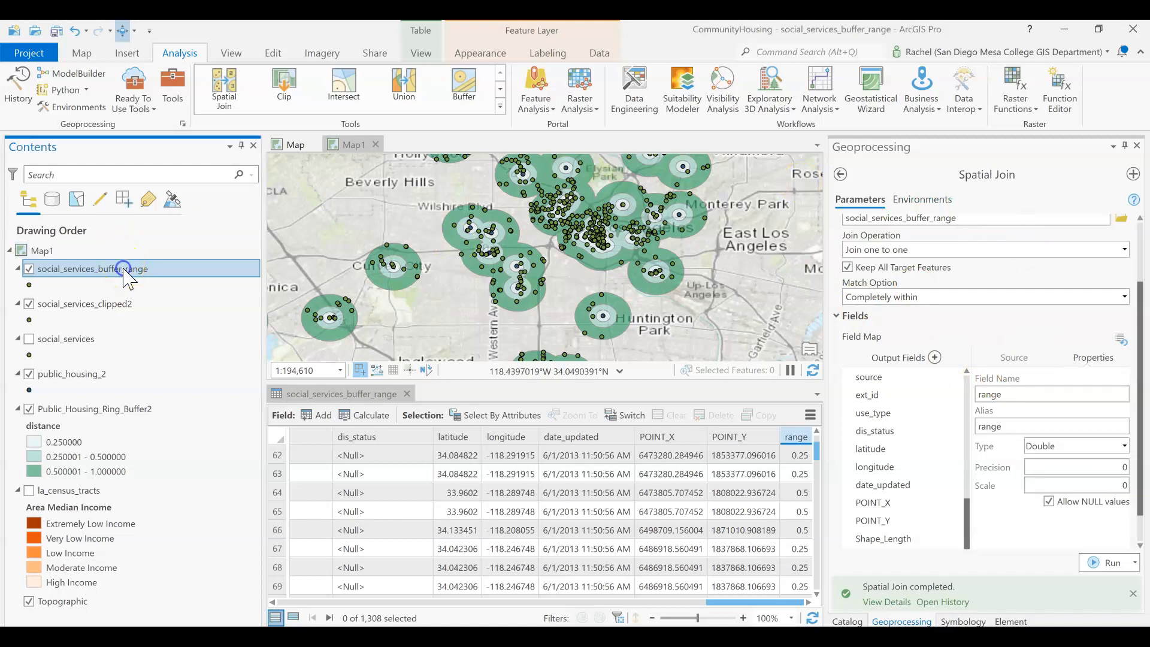
{"action": "left_click", "coordinate": [170, 298]}
{"action": "left_click", "coordinate": [126, 269]}
{"action": "left_click", "coordinate": [495, 51]}
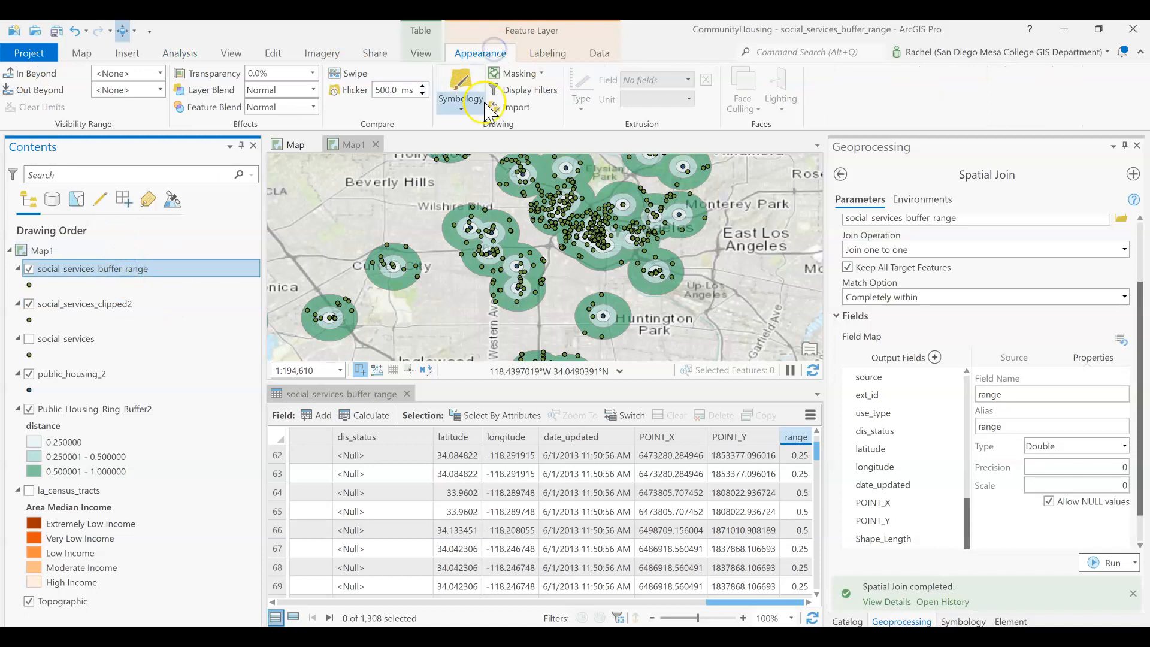
{"action": "left_click", "coordinate": [461, 90]}
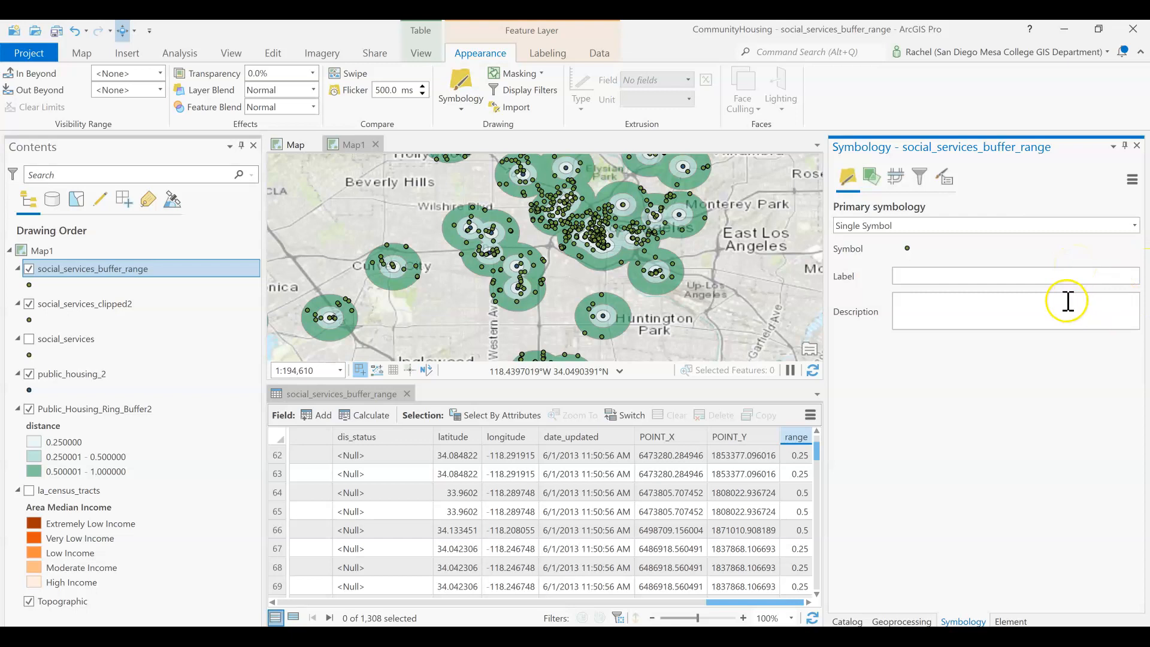
{"action": "left_click", "coordinate": [1133, 225]}
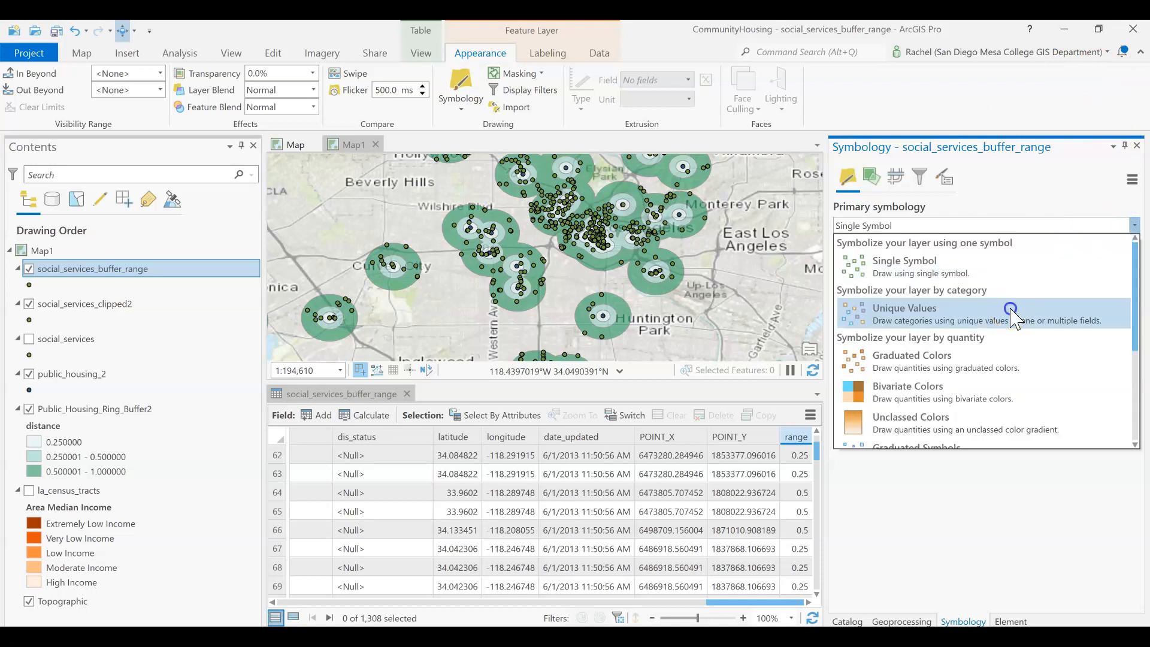
{"action": "left_click", "coordinate": [1012, 315]}
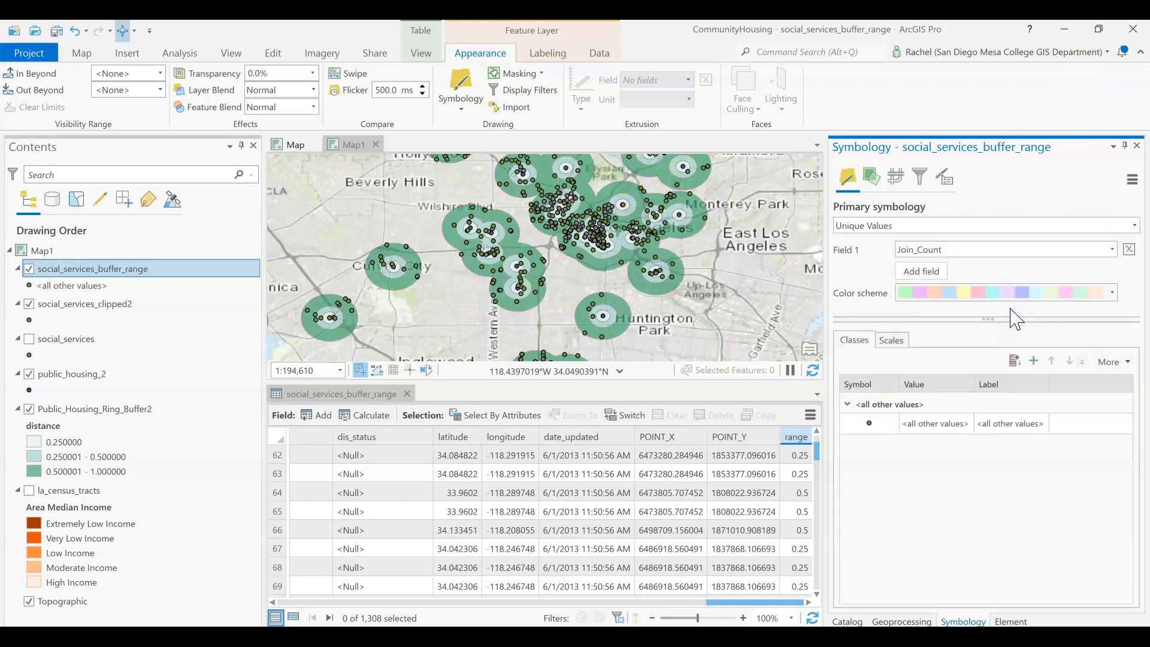
- Hide the all other values class and set the unique values field to range
{"action": "left_click", "coordinate": [1113, 362]}
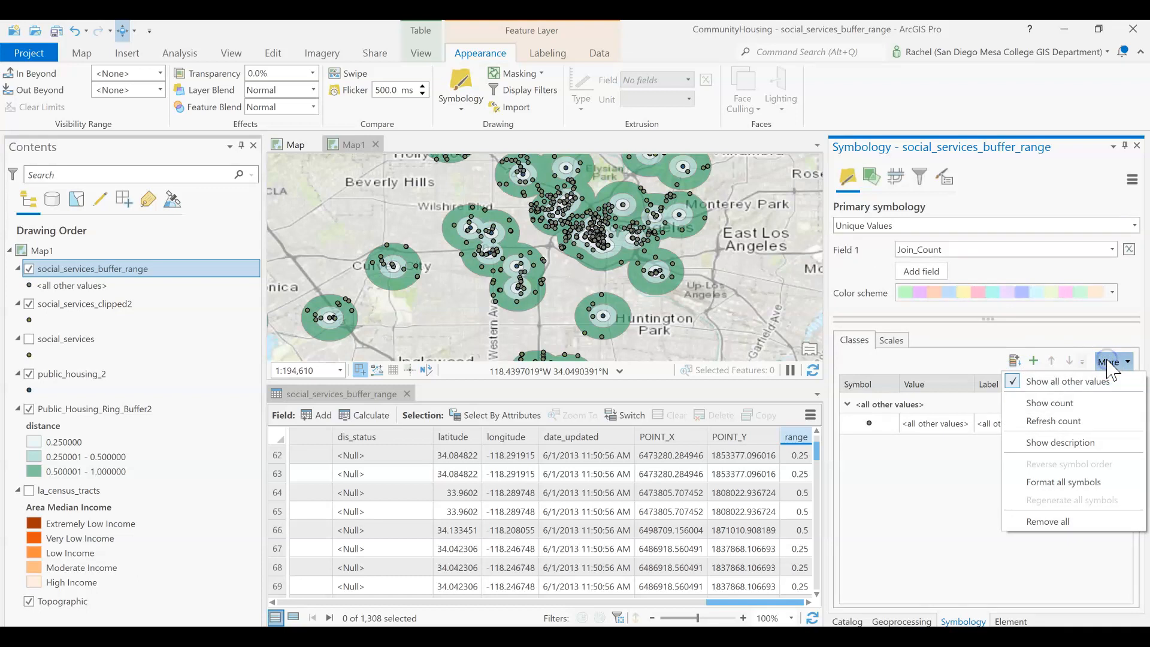
{"action": "left_click", "coordinate": [1074, 391]}
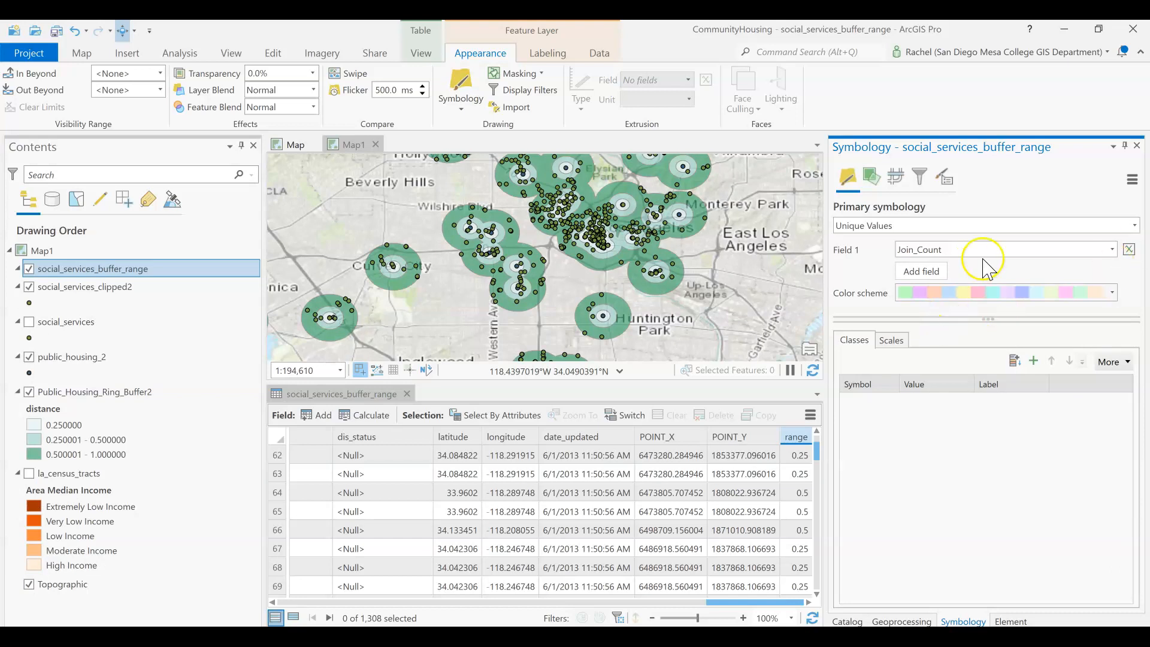
{"action": "left_click", "coordinate": [1111, 249]}
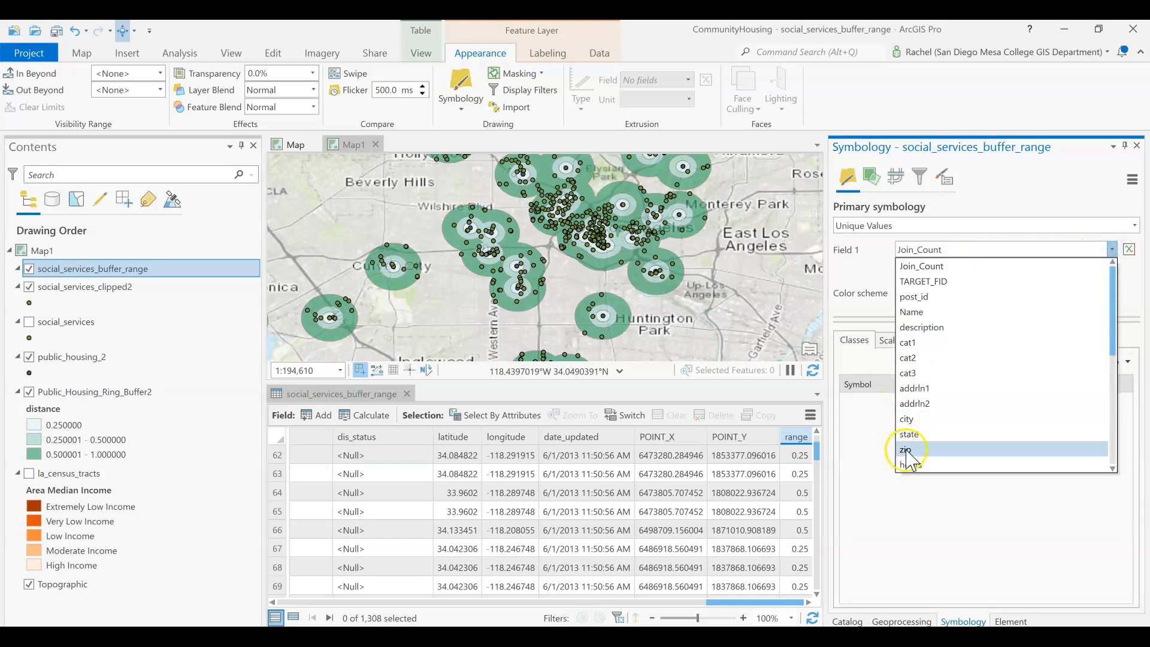
{"action": "scroll", "coordinate": [934, 461], "scroll_direction": "down", "scroll_amount": 5}
{"action": "left_click", "coordinate": [925, 465]}
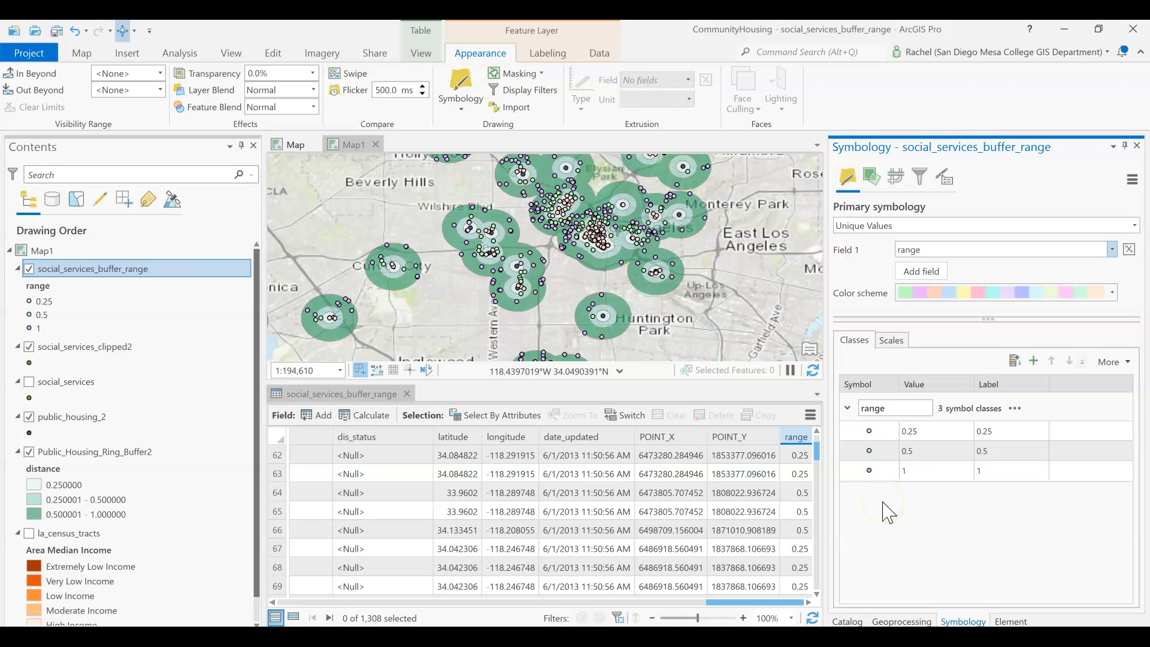
{"action": "left_click", "coordinate": [896, 510]}
- Change the fill color of the 0.25 class symbol to orange and apply it
{"action": "left_click", "coordinate": [997, 247]}
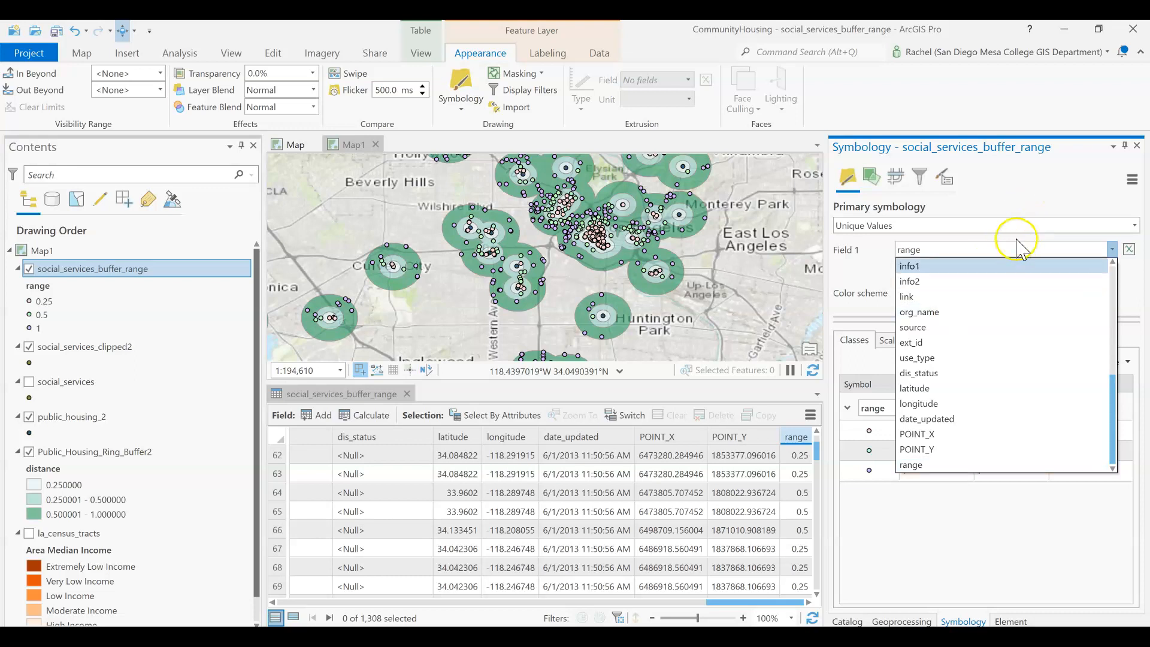
{"action": "left_click", "coordinate": [1019, 242]}
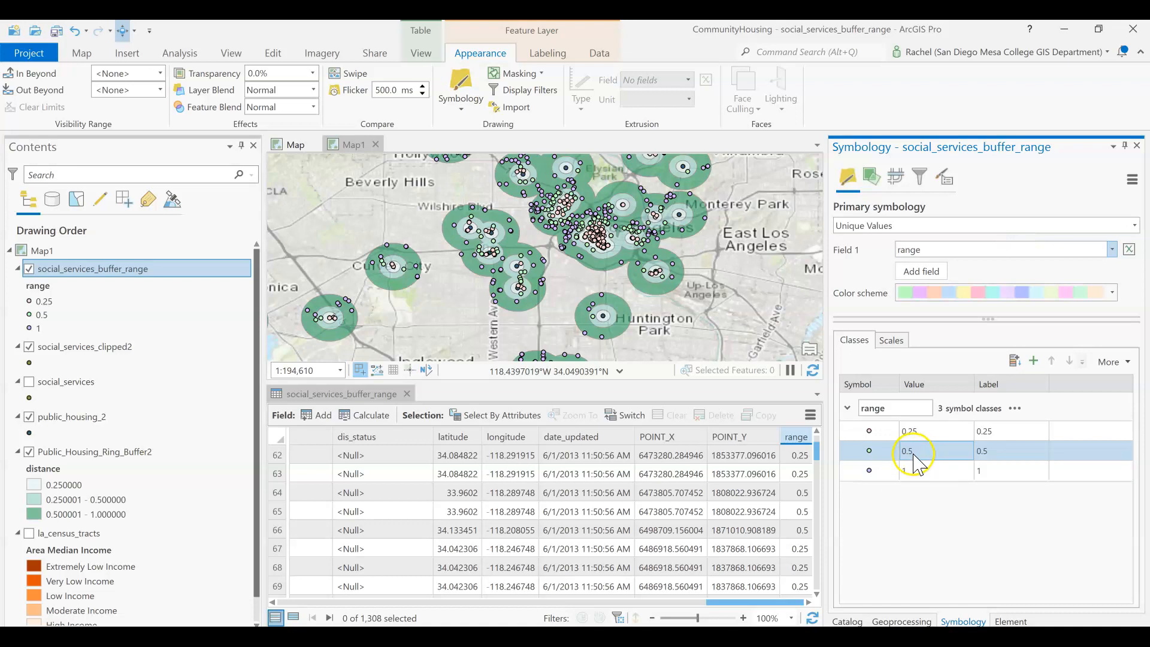
{"action": "left_click", "coordinate": [869, 432]}
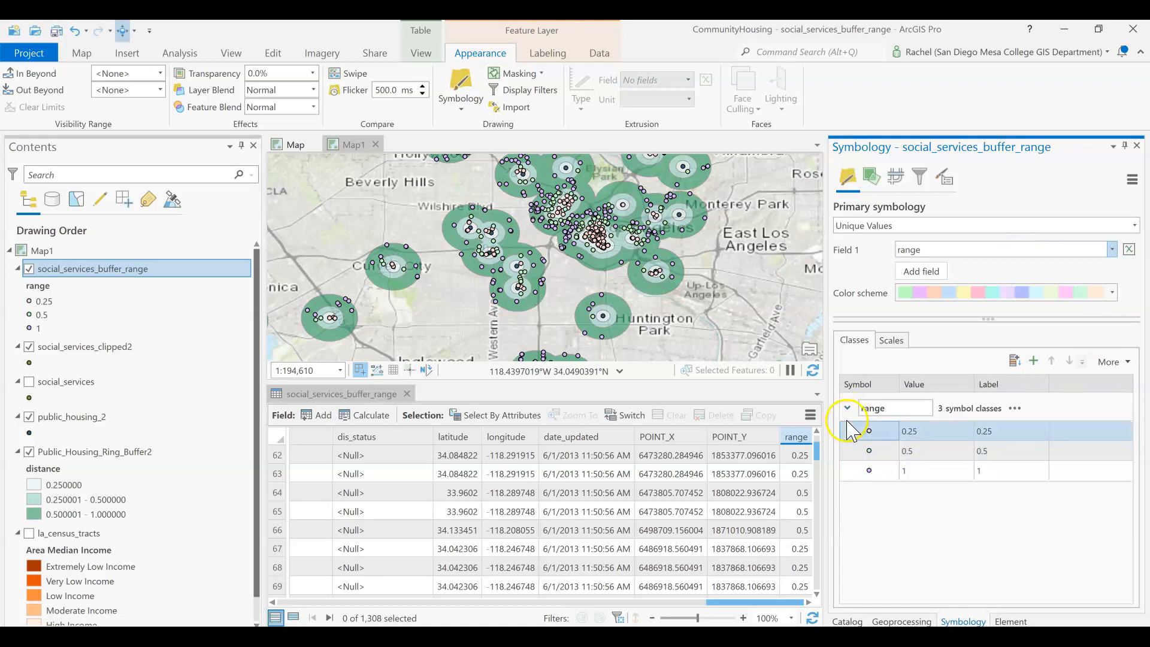
{"action": "left_click", "coordinate": [869, 432]}
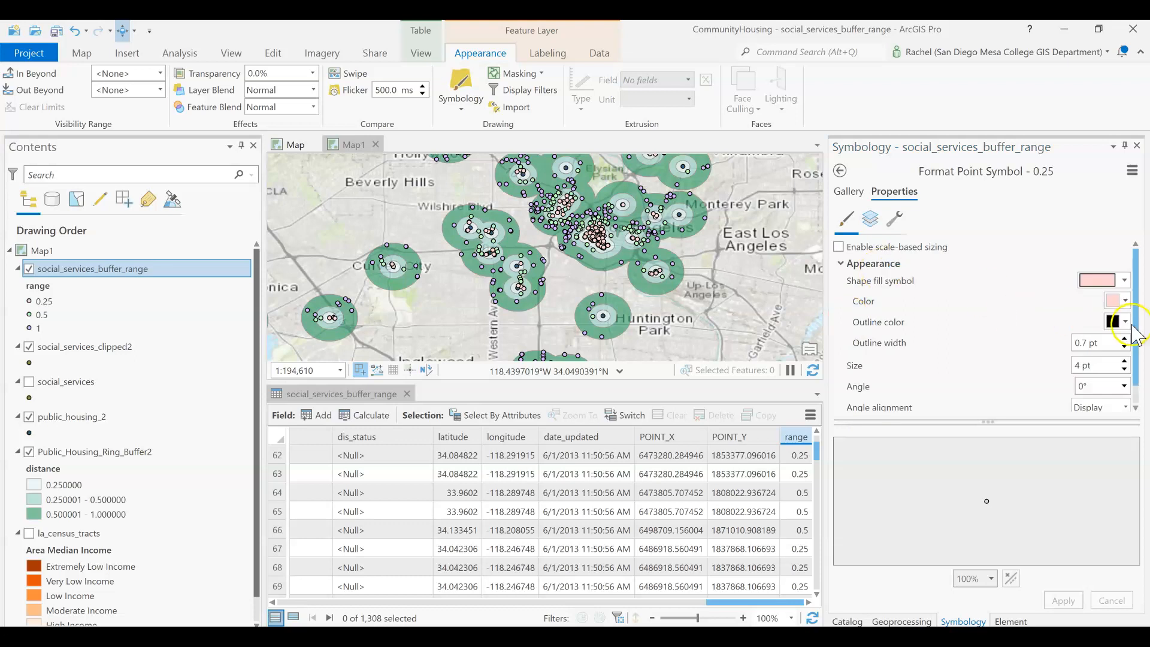
{"action": "left_click", "coordinate": [1117, 301]}
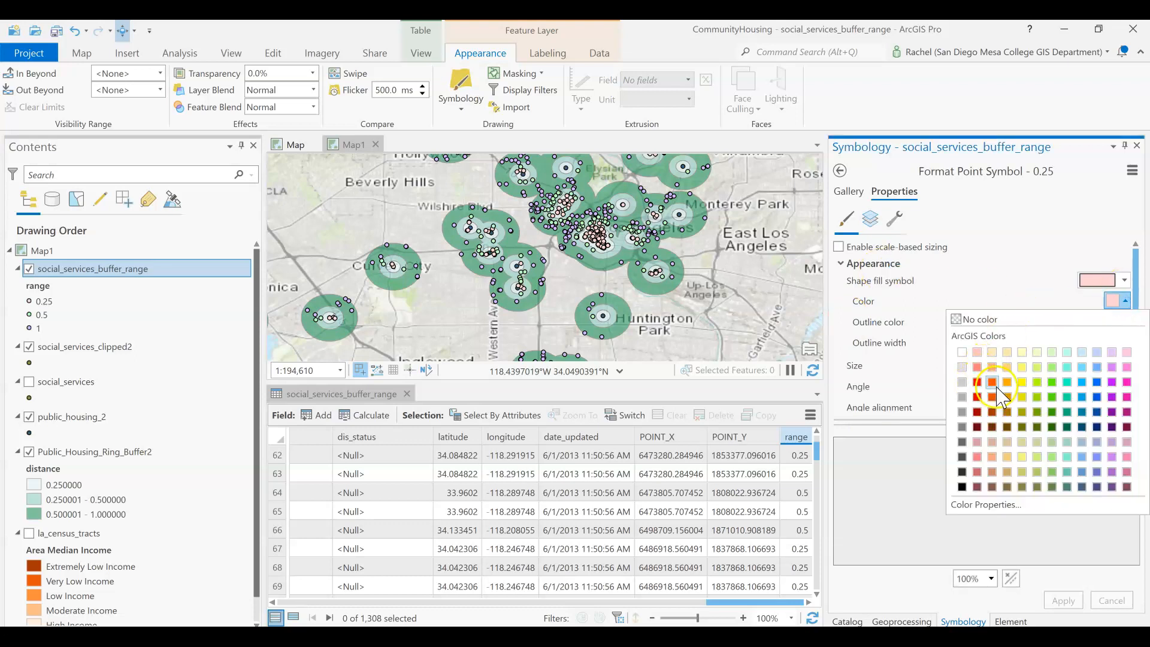
{"action": "left_click", "coordinate": [992, 382]}
{"action": "left_click", "coordinate": [1064, 600]}
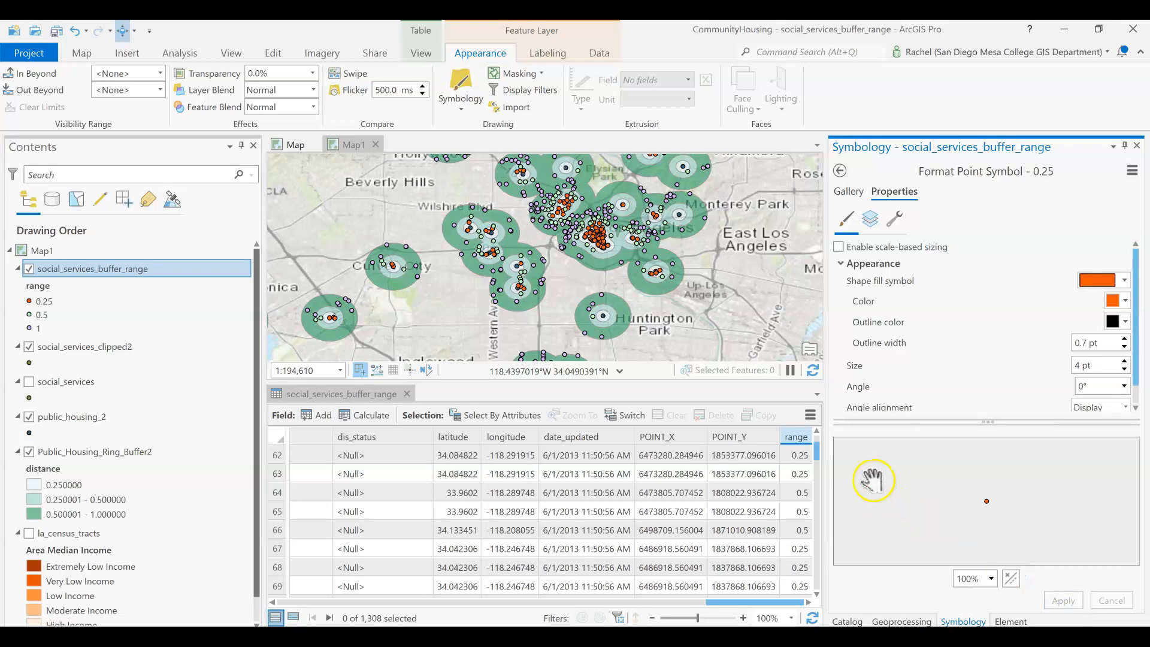
- Change the fill color of the 0.5 class symbol to yellow and apply it
{"action": "left_click", "coordinate": [838, 172]}
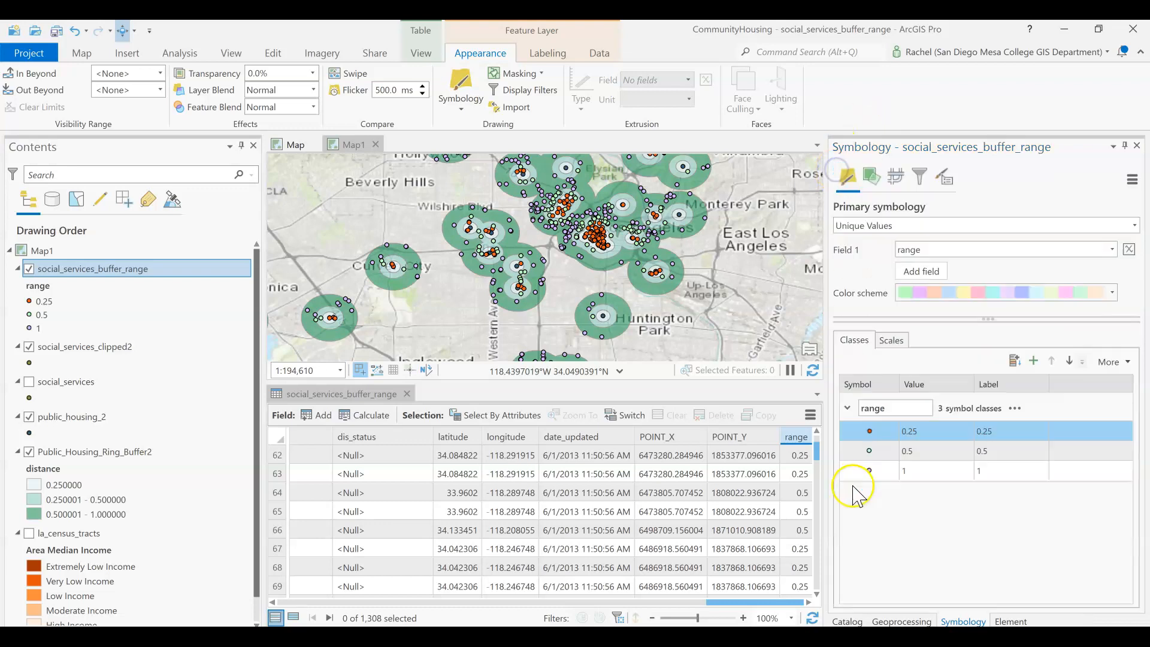
{"action": "left_click", "coordinate": [871, 451]}
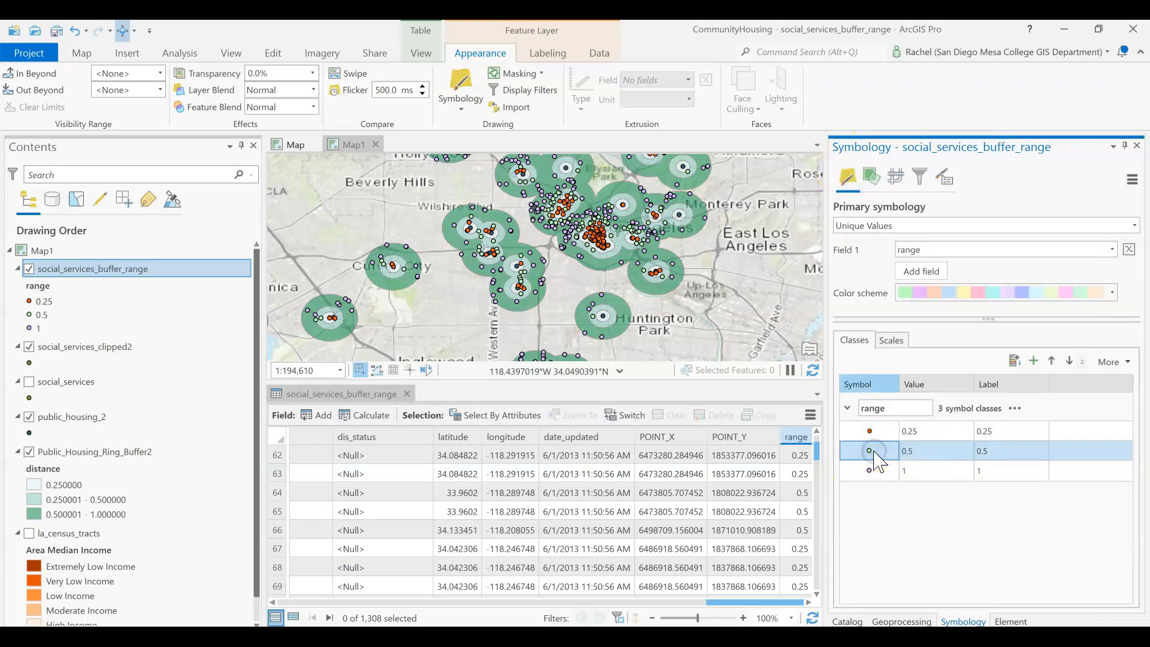
{"action": "left_click", "coordinate": [1086, 292]}
{"action": "left_click", "coordinate": [1105, 301]}
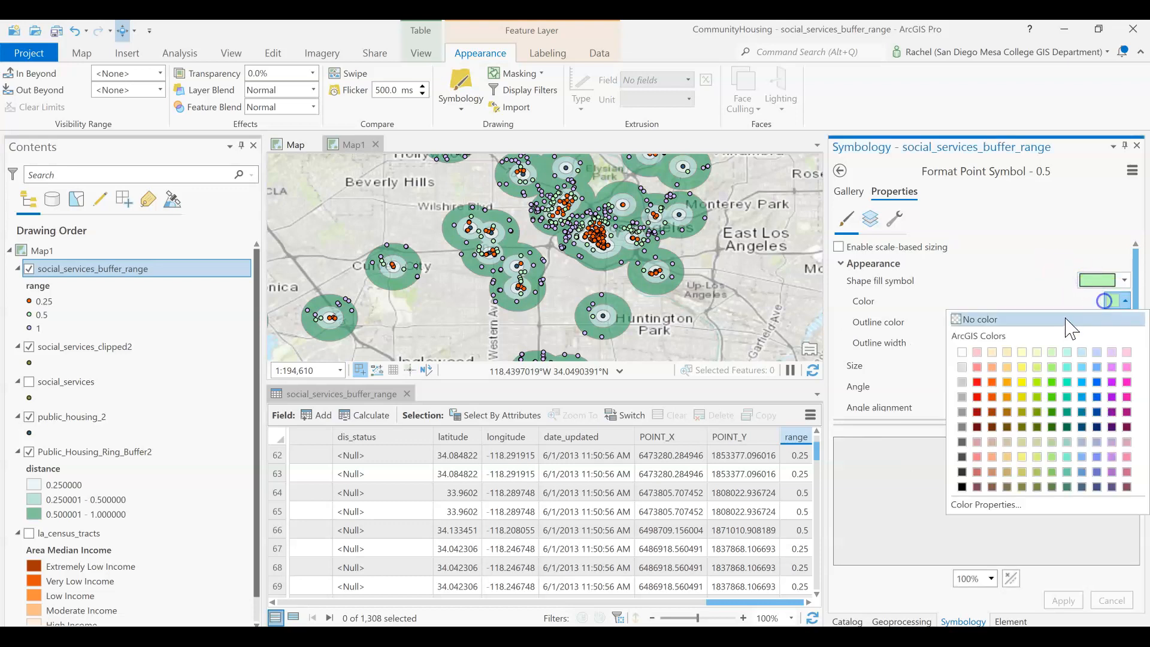
{"action": "left_click", "coordinate": [1021, 382]}
{"action": "left_click", "coordinate": [1063, 601]}
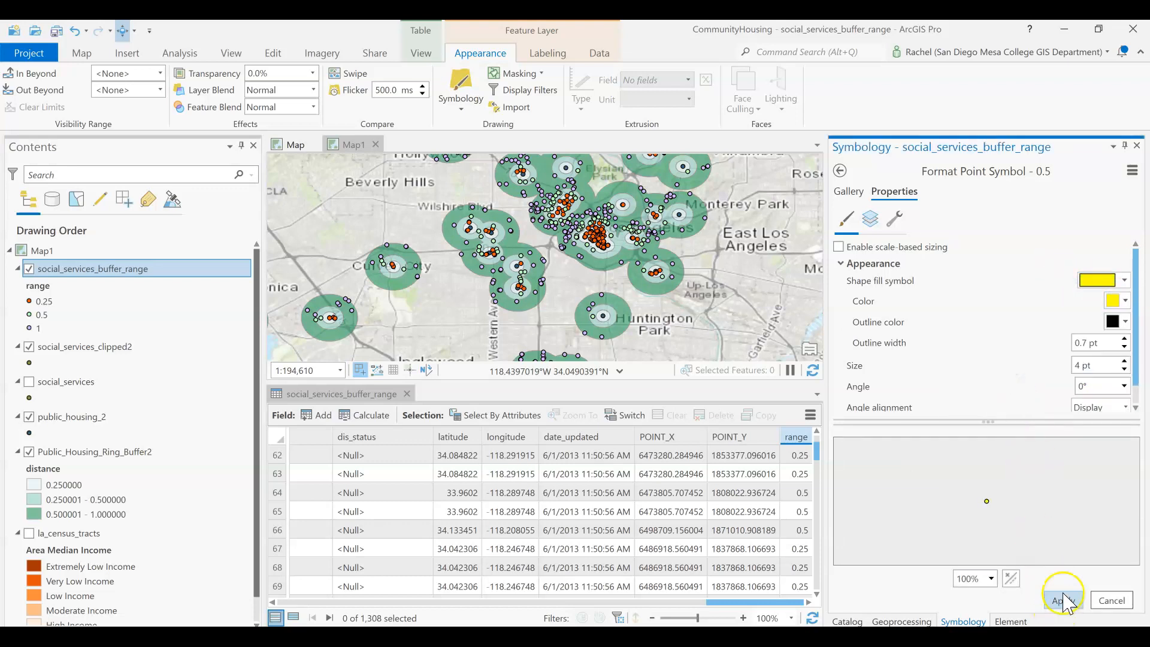
{"action": "left_click", "coordinate": [1060, 600]}
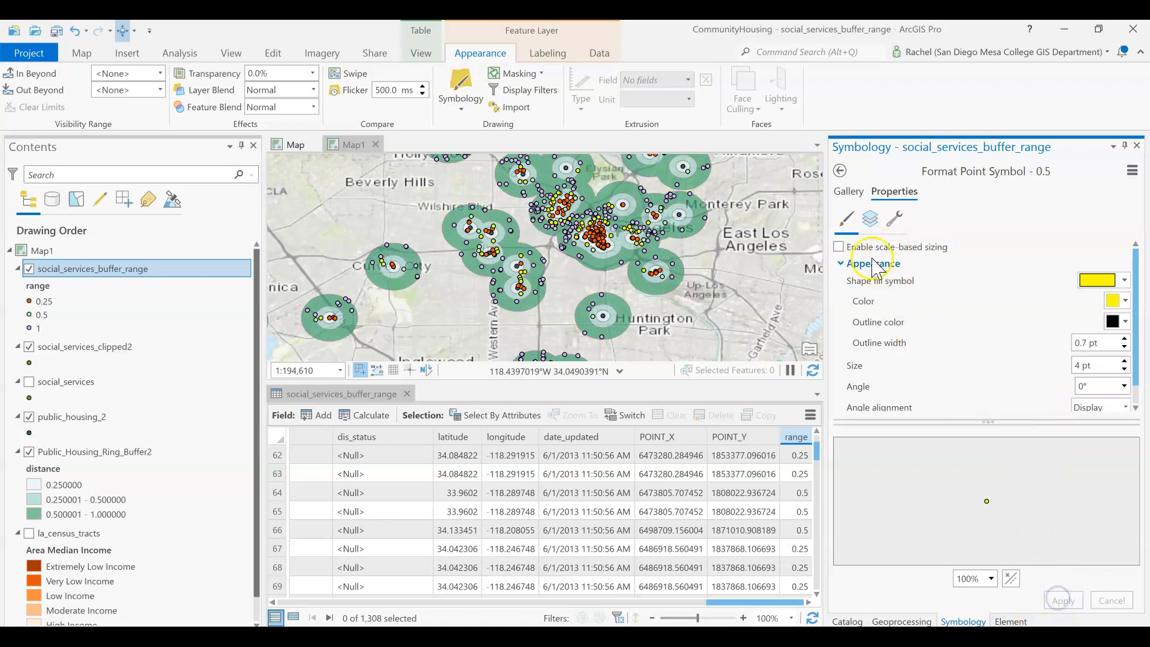
- Change the fill color of the 1 class symbol to green and apply it
{"action": "left_click", "coordinate": [848, 191]}
{"action": "left_click", "coordinate": [839, 172]}
{"action": "left_click", "coordinate": [870, 470]}
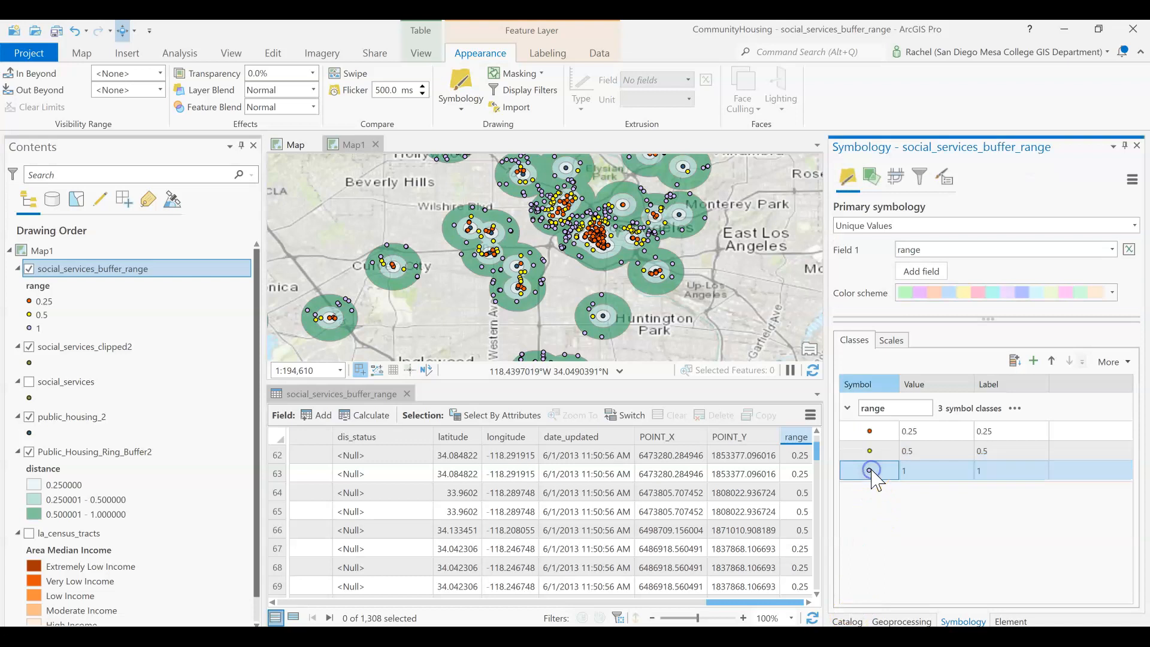
{"action": "left_click", "coordinate": [894, 191]}
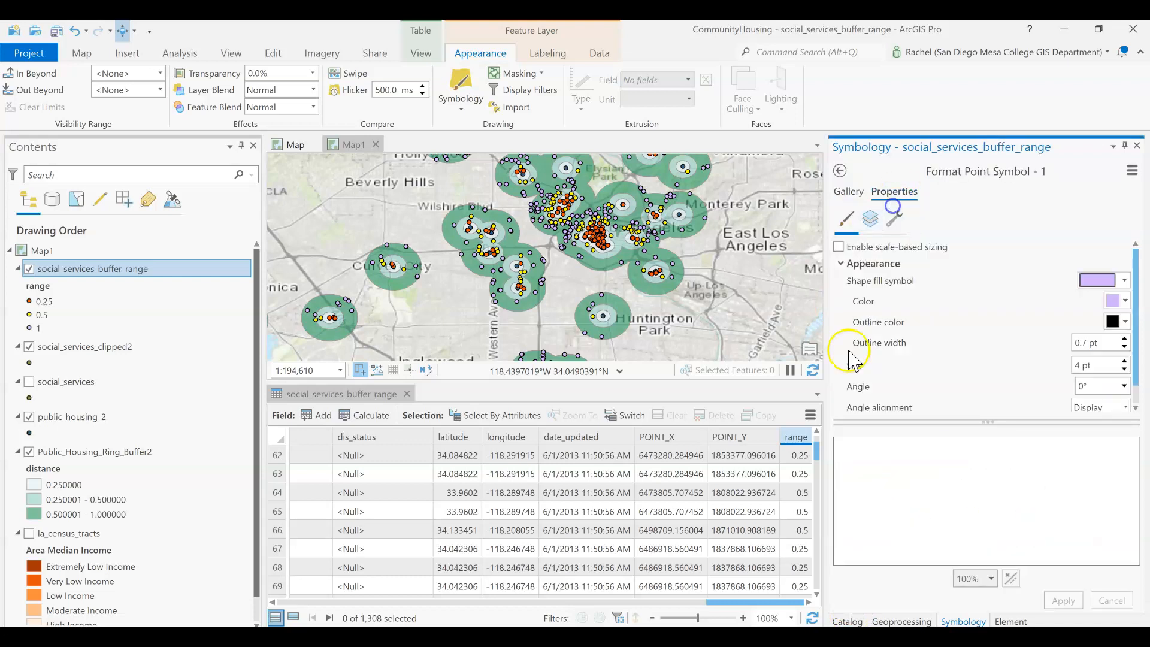
{"action": "left_click", "coordinate": [1124, 280]}
{"action": "left_click", "coordinate": [1124, 279]}
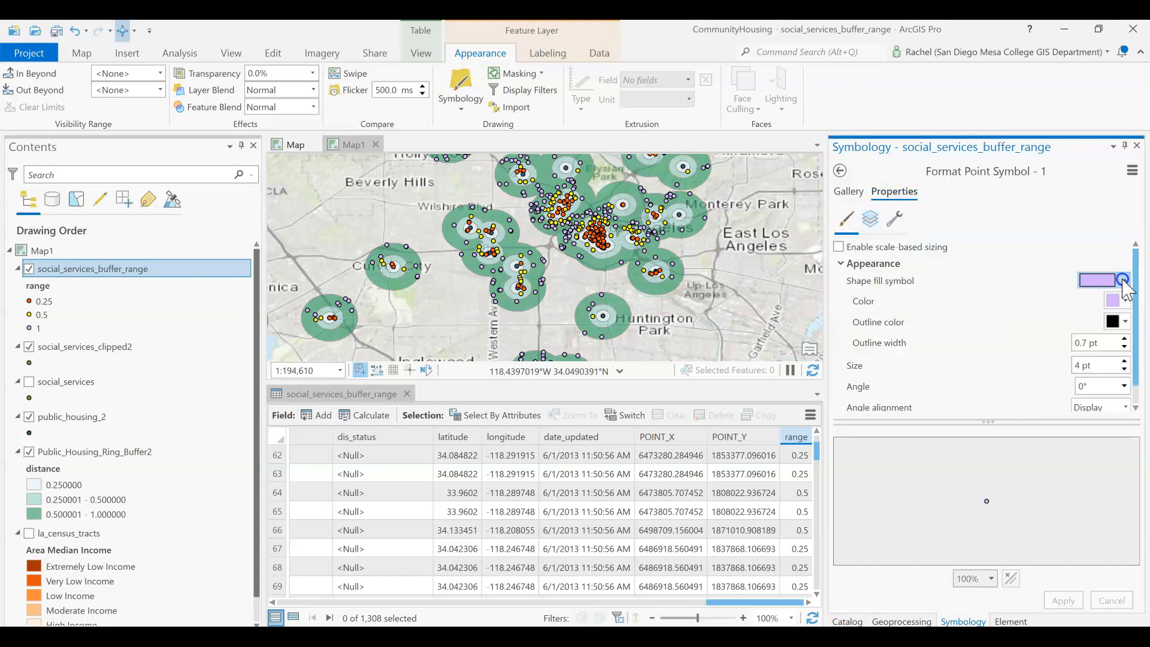
{"action": "left_click", "coordinate": [1121, 300]}
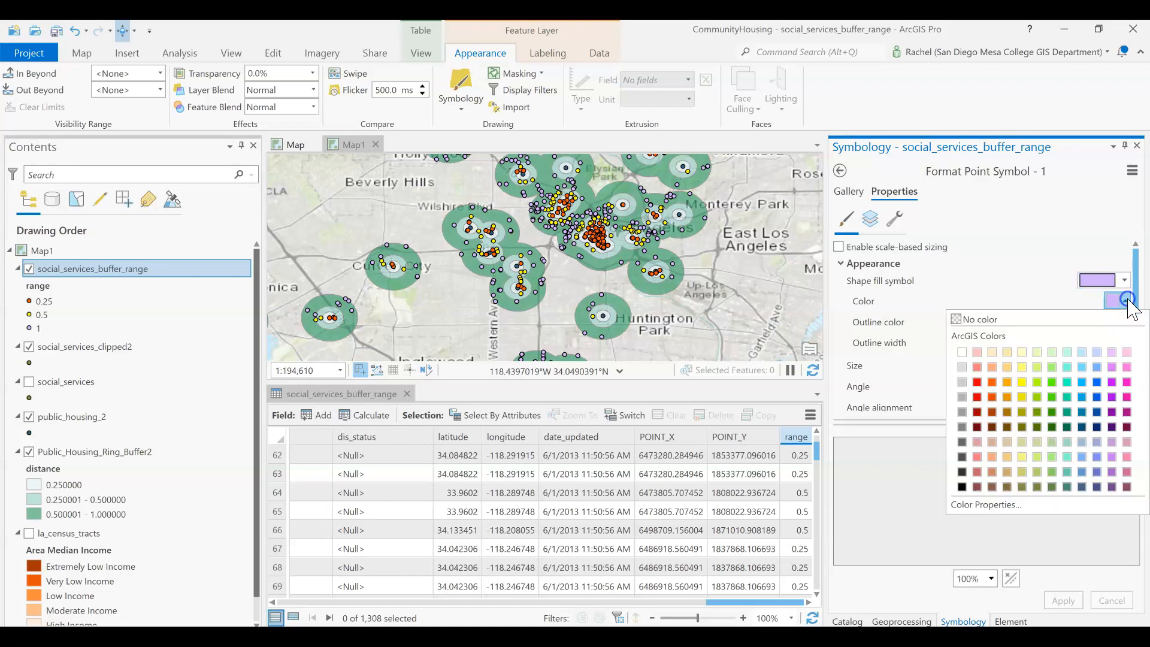
{"action": "left_click", "coordinate": [1052, 412]}
{"action": "left_click", "coordinate": [1064, 600]}
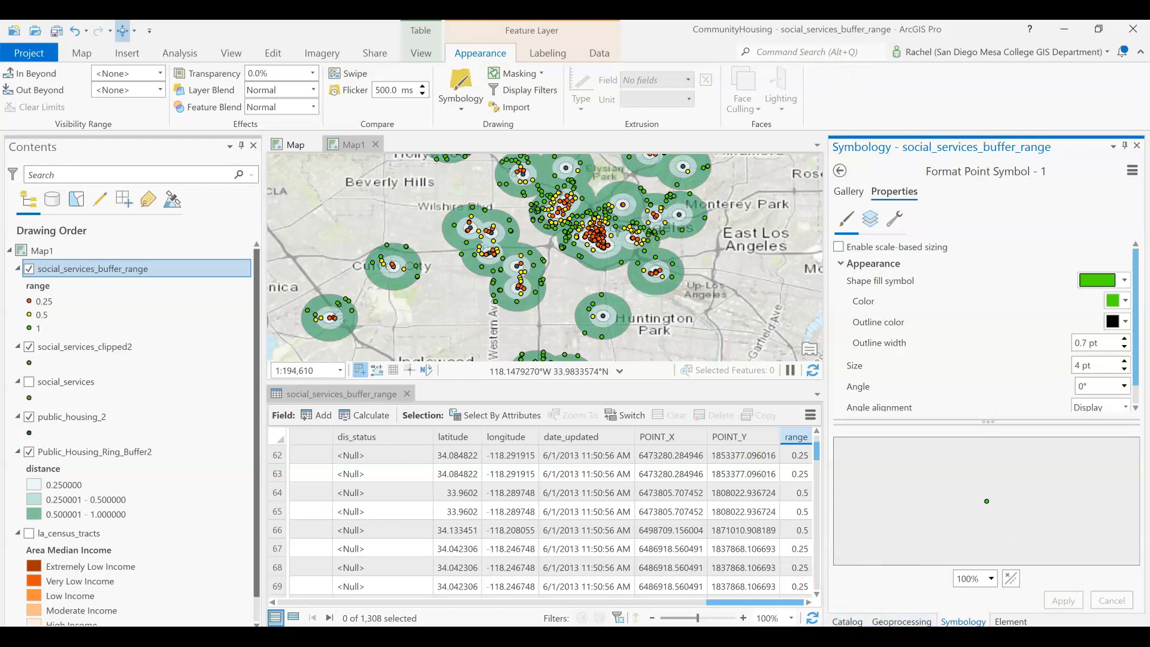
{"action": "left_click", "coordinate": [840, 171]}
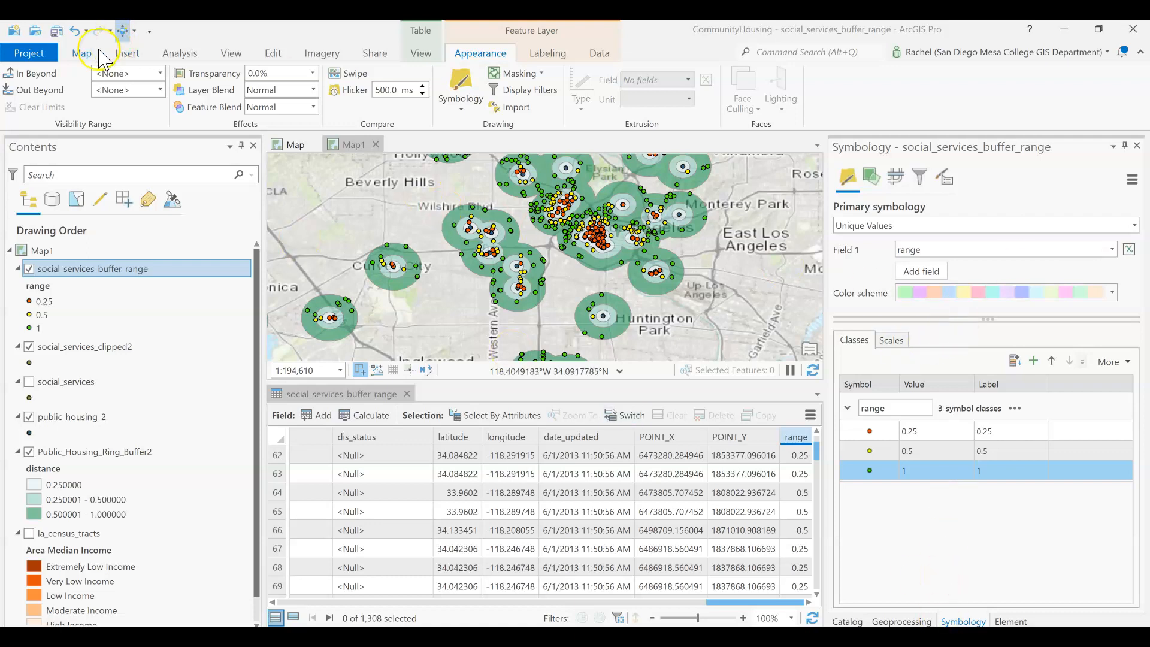
- Open the Near geoprocessing tool from the analysis tools gallery
{"action": "left_click", "coordinate": [63, 31]}
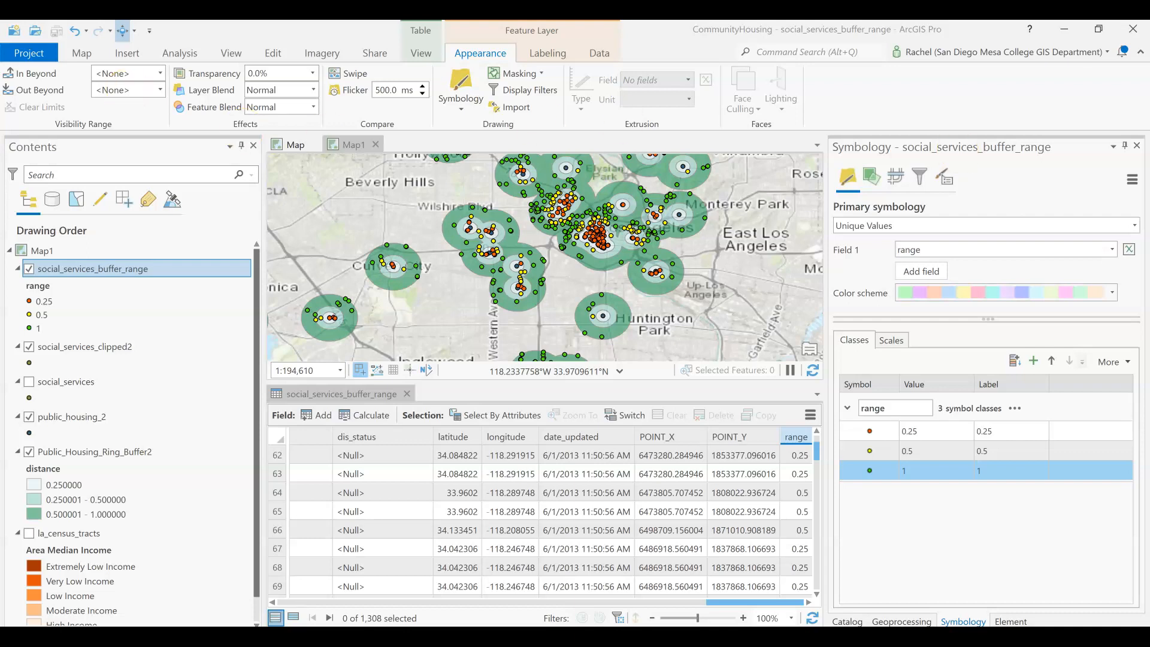
{"action": "left_click", "coordinate": [181, 53]}
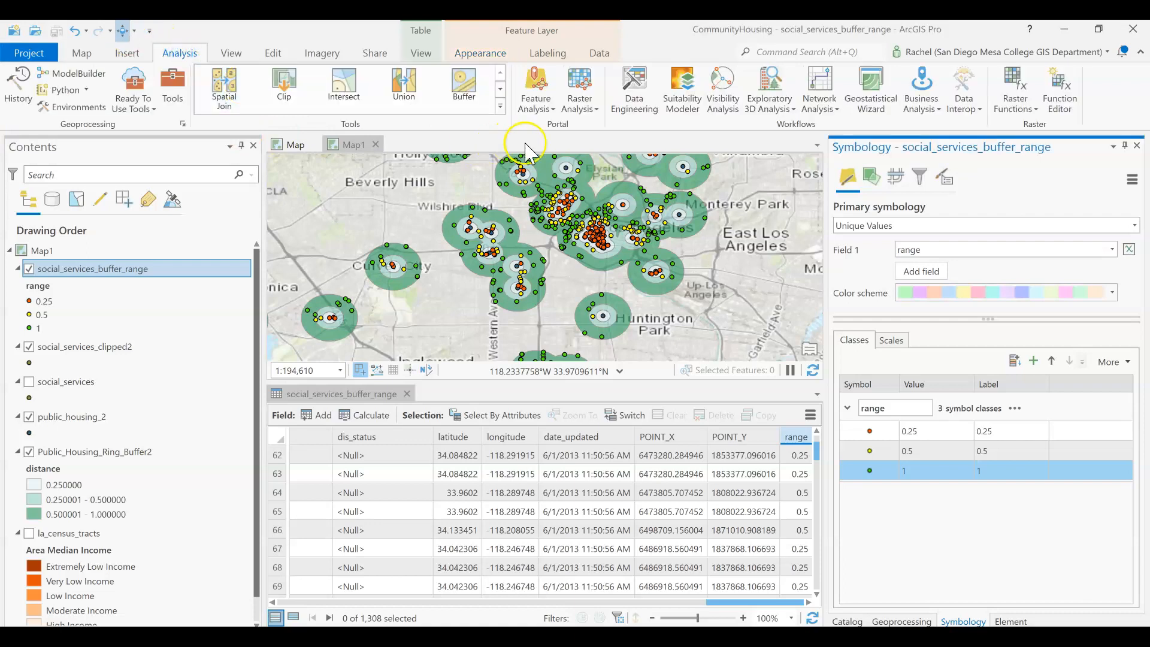
{"action": "left_click", "coordinate": [502, 92]}
{"action": "left_click", "coordinate": [501, 92]}
{"action": "left_click", "coordinate": [501, 92]}
{"action": "left_click", "coordinate": [502, 92]}
{"action": "left_click", "coordinate": [501, 93]}
{"action": "left_click", "coordinate": [502, 92]}
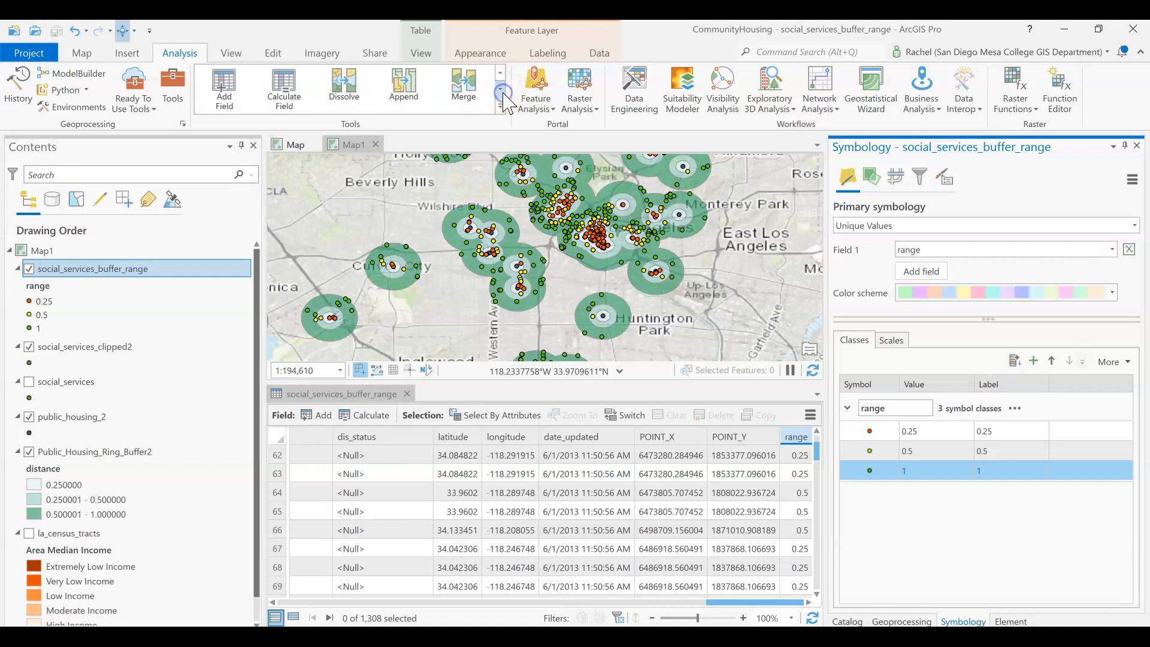
{"action": "left_click", "coordinate": [503, 73]}
{"action": "left_click", "coordinate": [502, 73]}
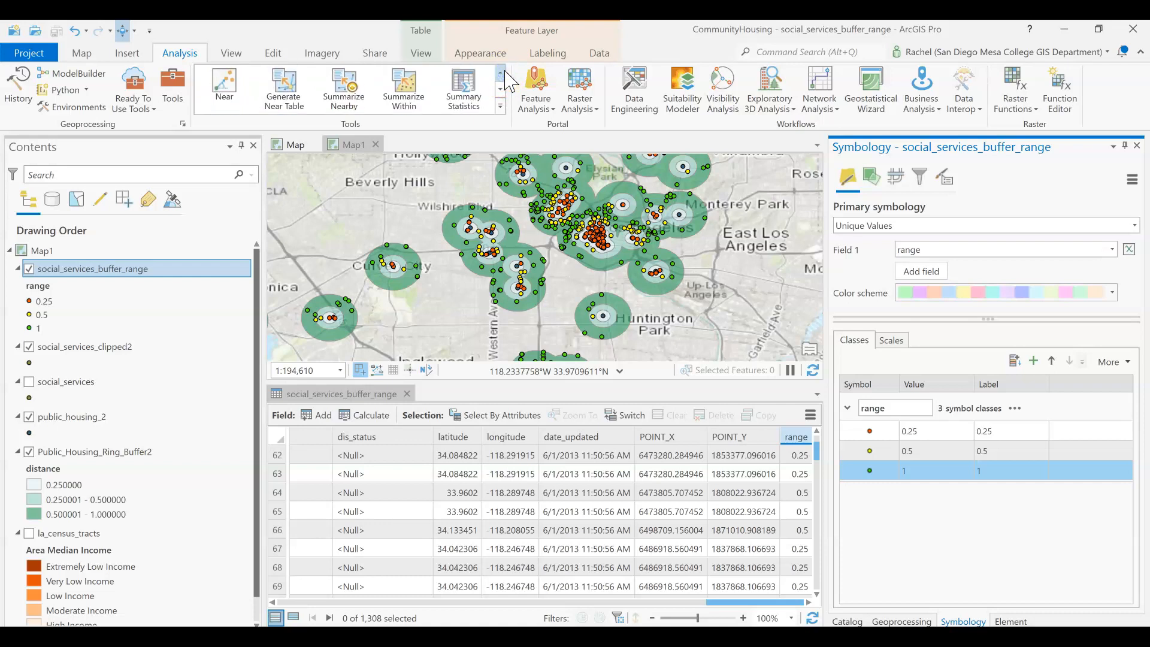
{"action": "left_click", "coordinate": [226, 86]}
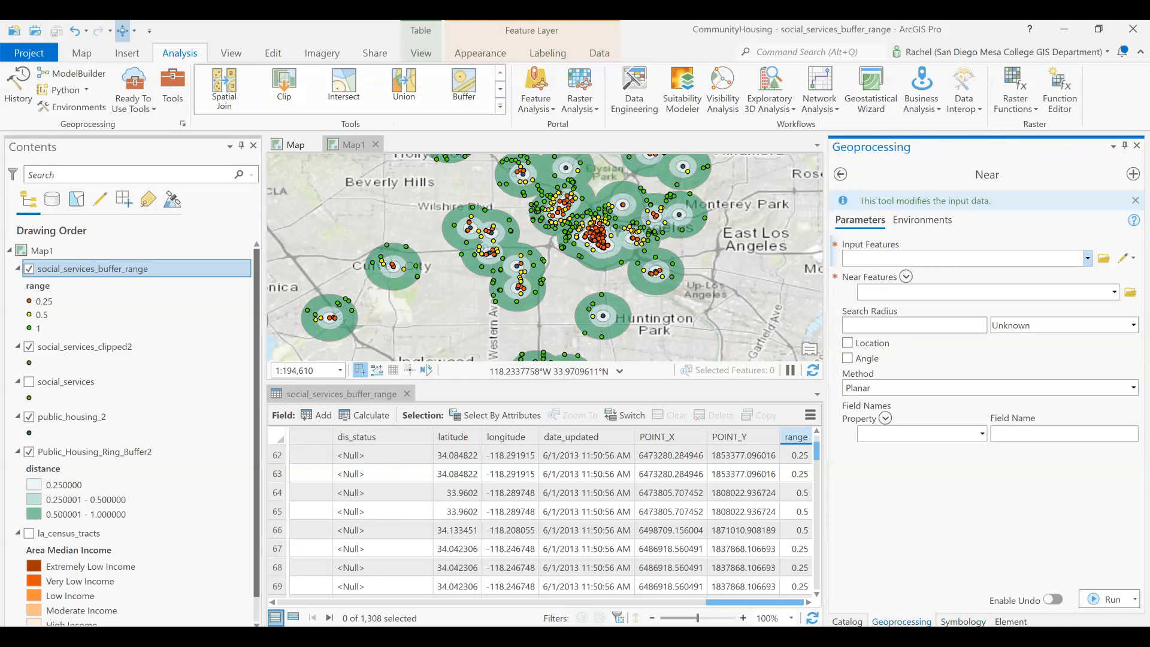
- Set the Near input features to social_services_buffer_range and the near features to public_housing_2
{"action": "left_click", "coordinate": [1083, 257]}
{"action": "left_click", "coordinate": [1088, 257]}
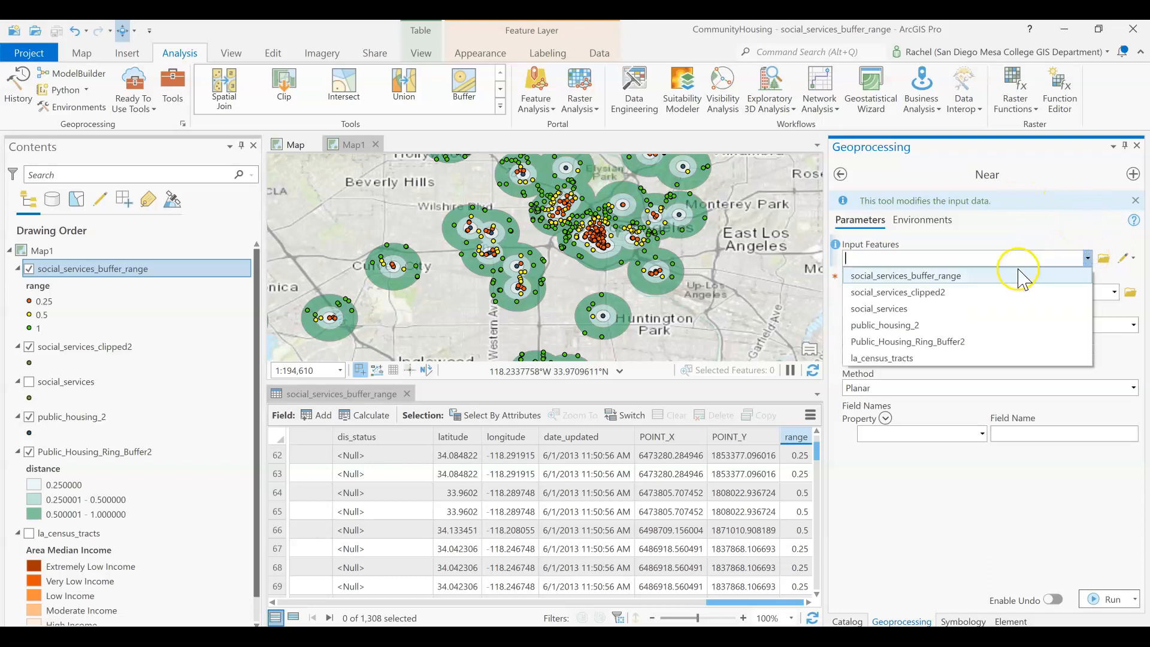
{"action": "left_click", "coordinate": [1017, 274]}
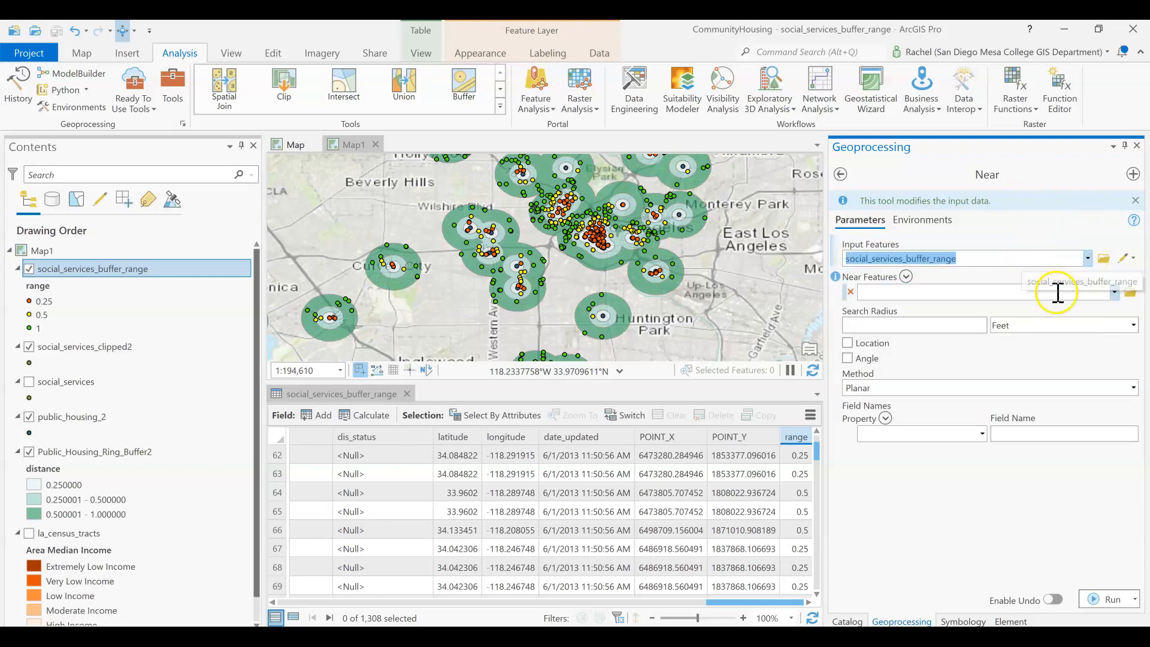
{"action": "left_click", "coordinate": [1114, 292]}
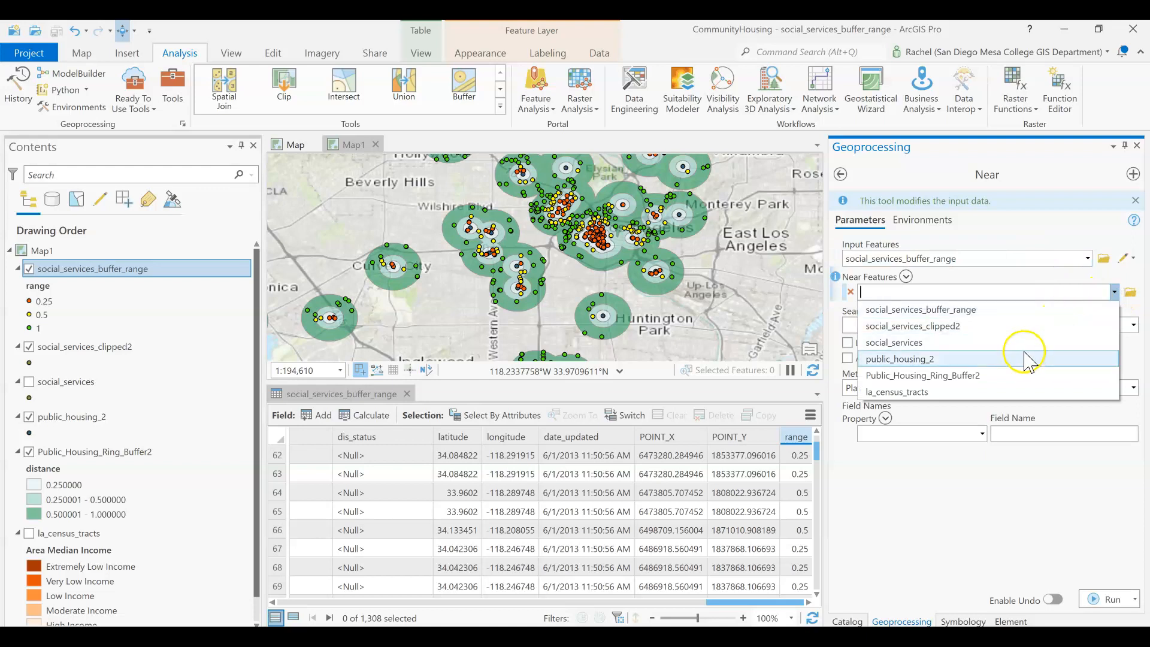
{"action": "left_click", "coordinate": [894, 362]}
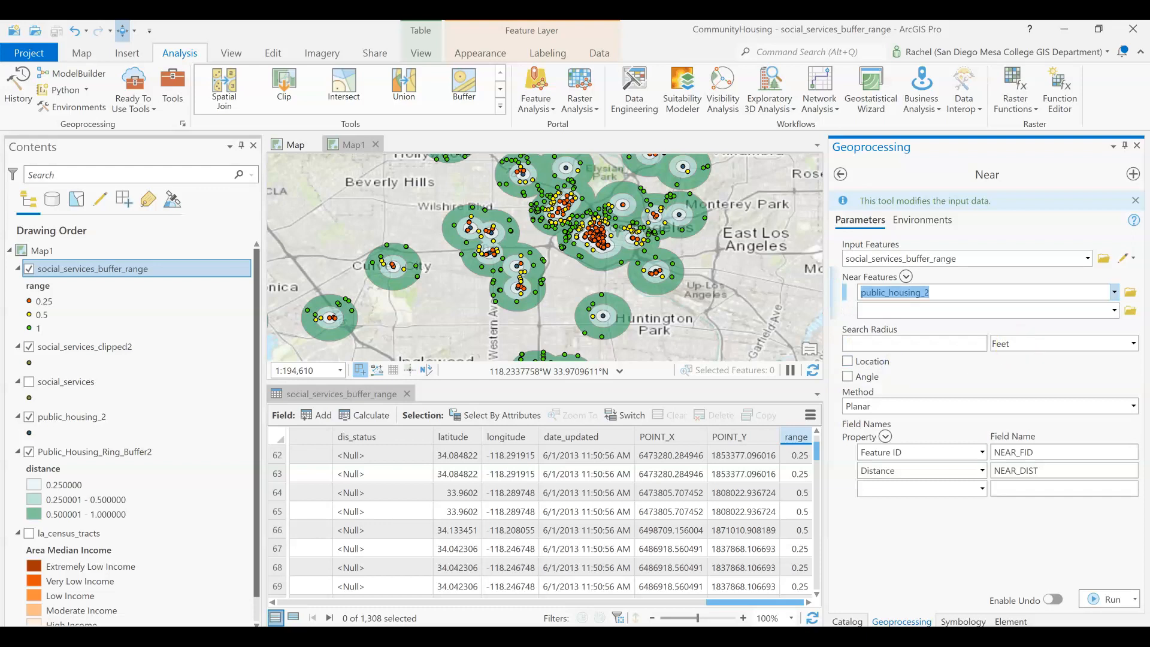
- Run Near with a 1 mile search radius, angle output enabled, and the Geodesic method
{"action": "left_click", "coordinate": [903, 341]}
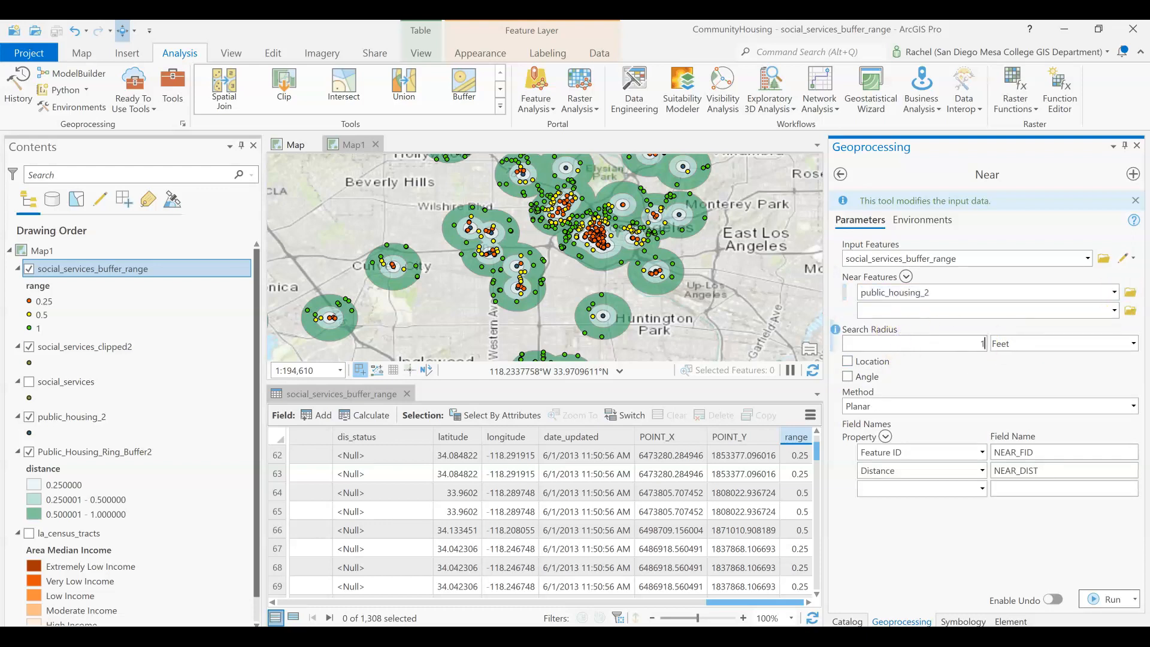
{"action": "left_click", "coordinate": [1134, 343]}
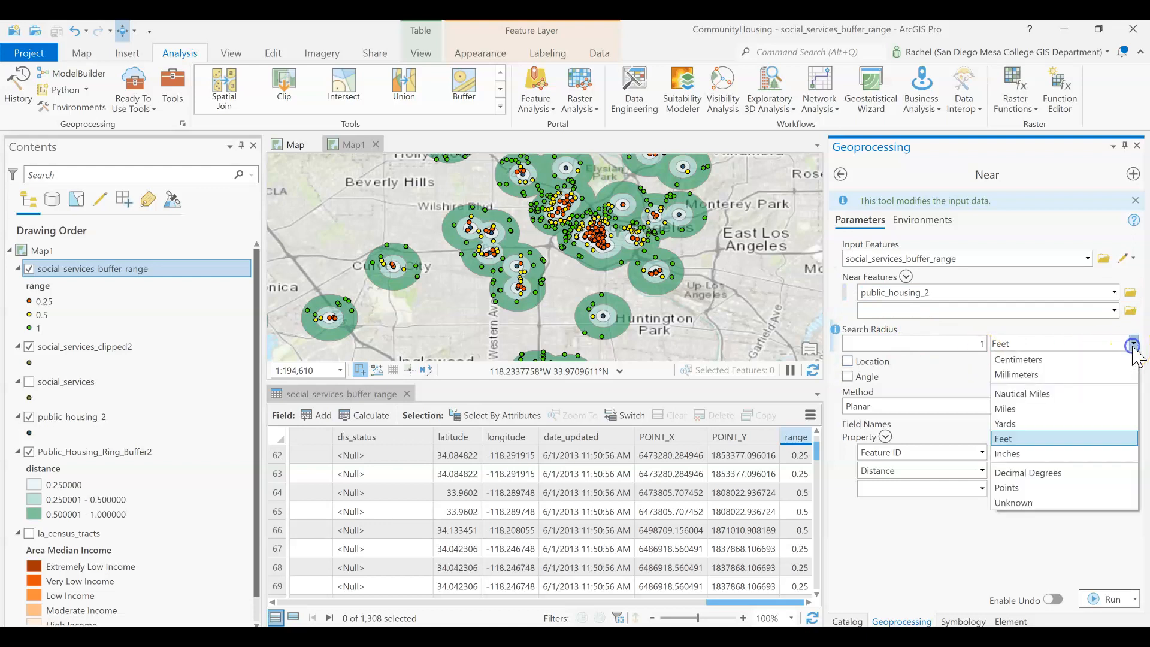
{"action": "left_click", "coordinate": [1062, 454]}
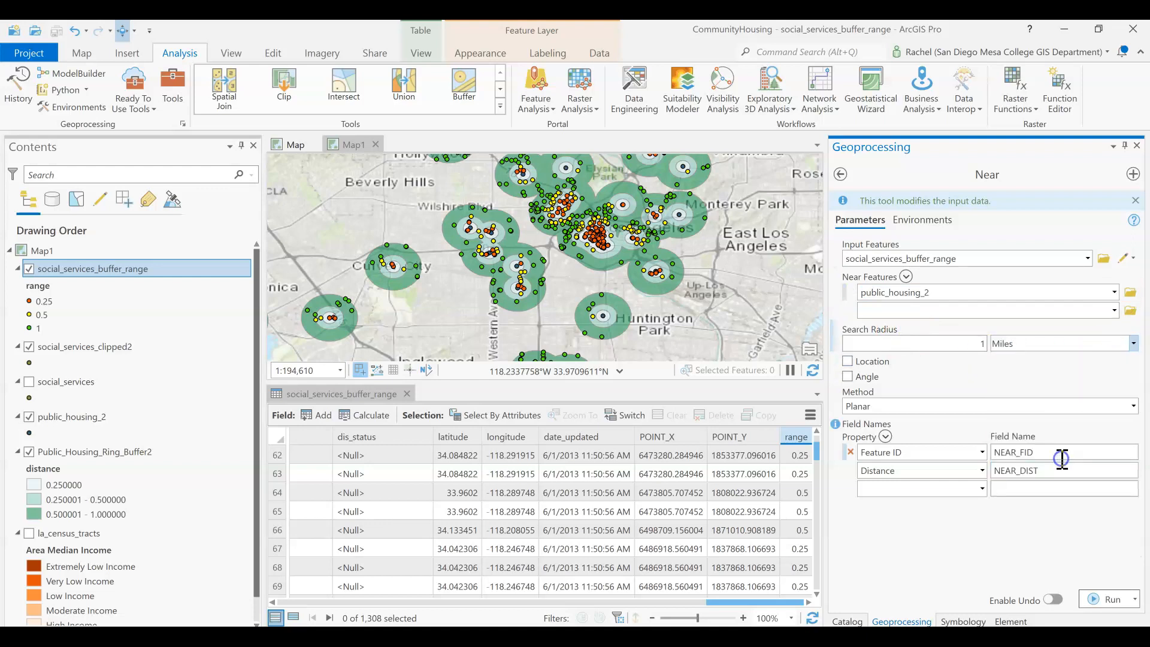
{"action": "left_click", "coordinate": [862, 377]}
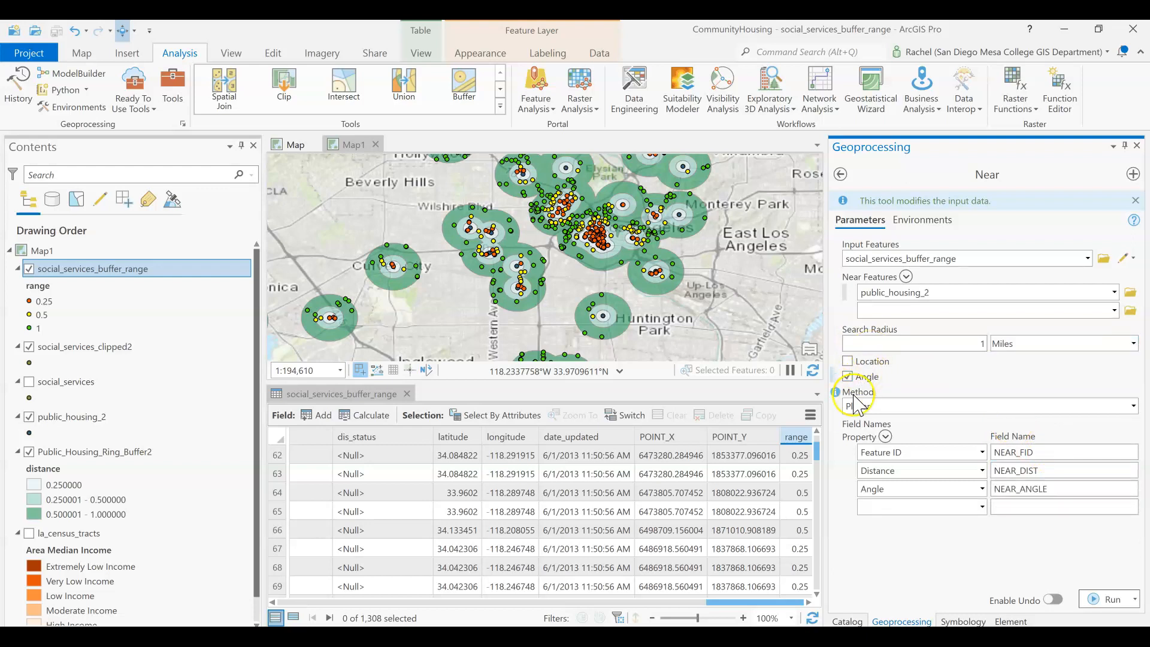
{"action": "left_click", "coordinate": [1134, 406]}
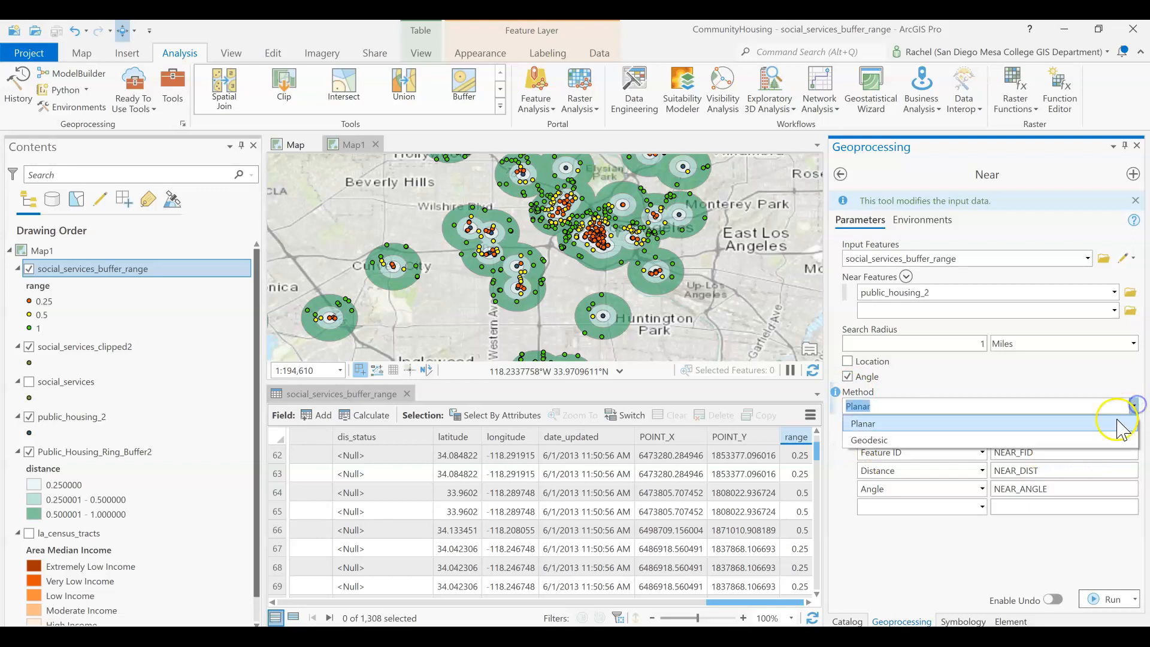
{"action": "left_click", "coordinate": [1096, 441]}
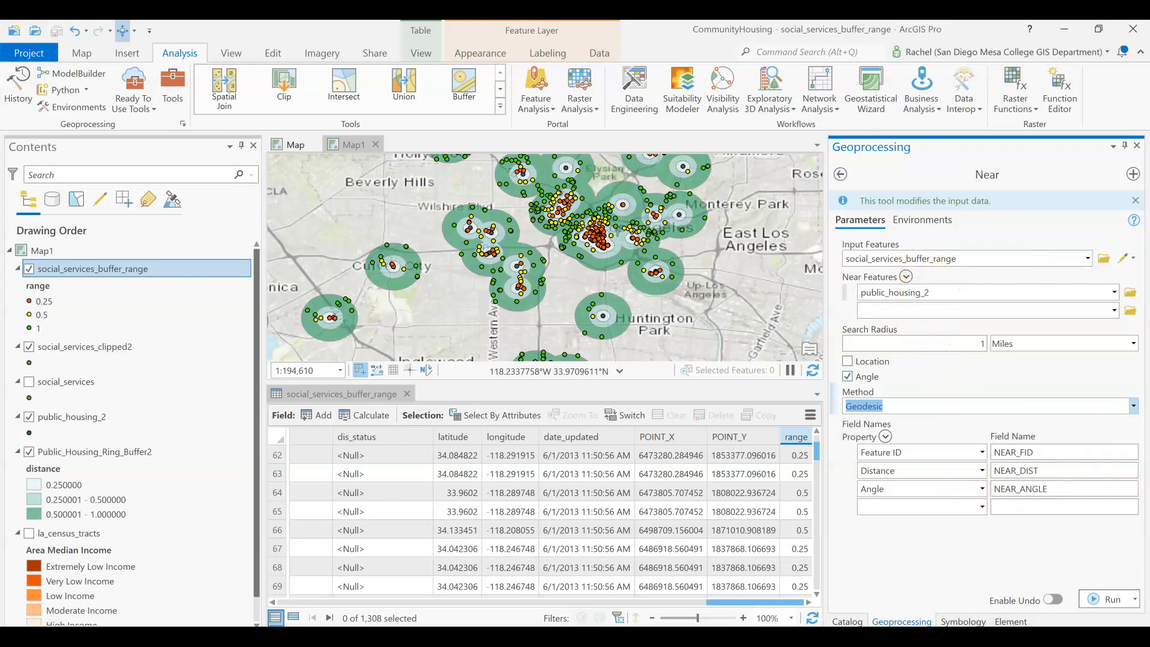
{"action": "left_click", "coordinate": [1111, 601]}
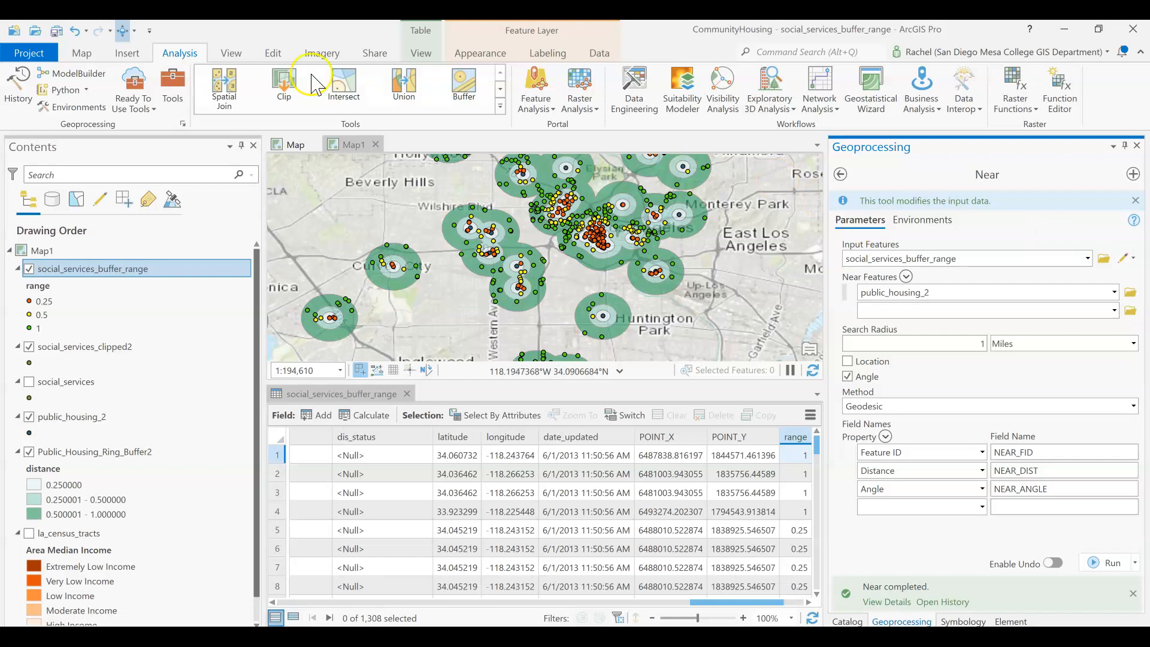
- Open the social_services_buffer_range attribute table and inspect the new NEAR fields at its end
{"action": "right_click", "coordinate": [124, 275]}
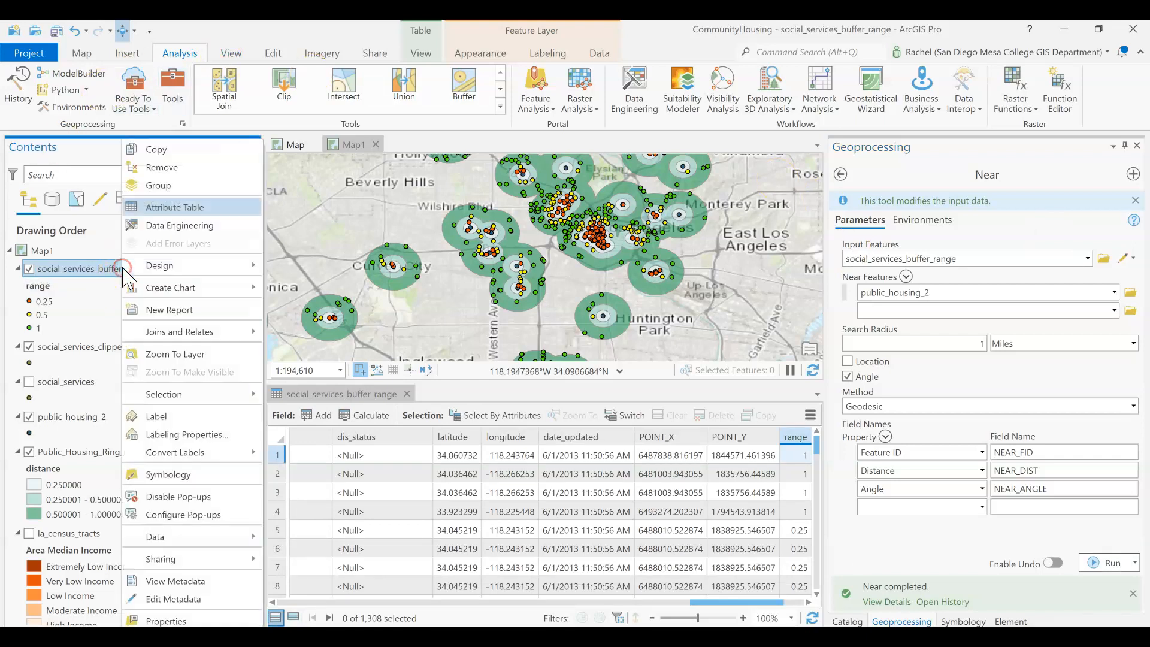
{"action": "left_click", "coordinate": [162, 210]}
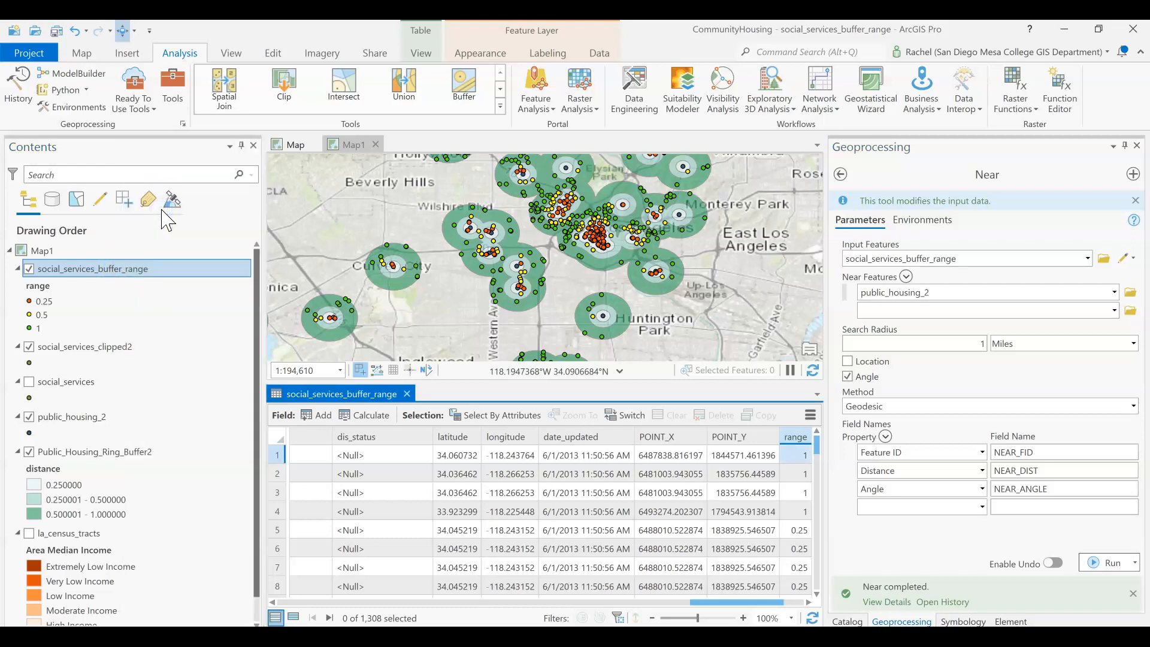
{"action": "left_click", "coordinate": [808, 602]}
{"action": "left_click", "coordinate": [807, 603]}
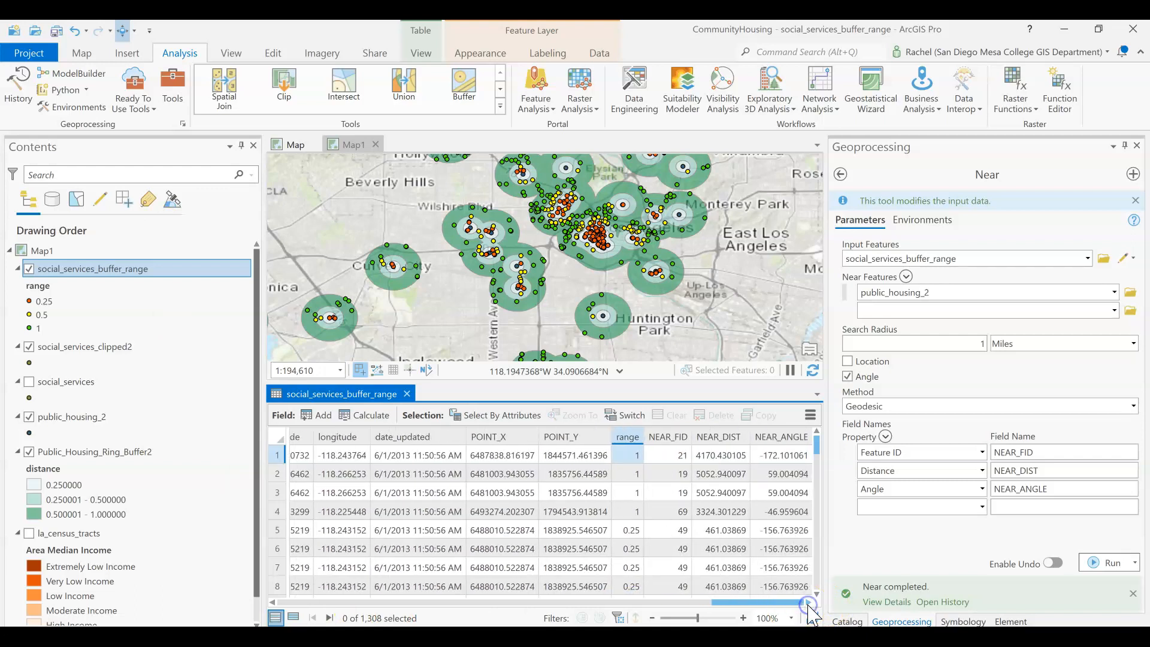
{"action": "mouse_move", "coordinate": [661, 448]}
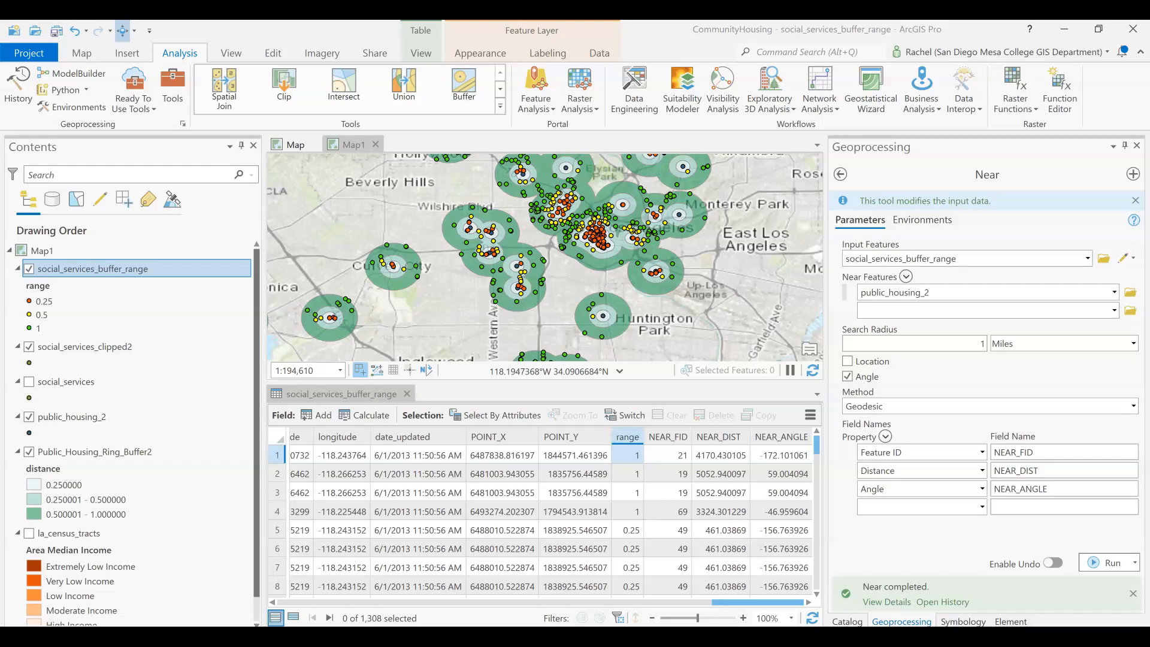
{"action": "left_click", "coordinate": [406, 394]}
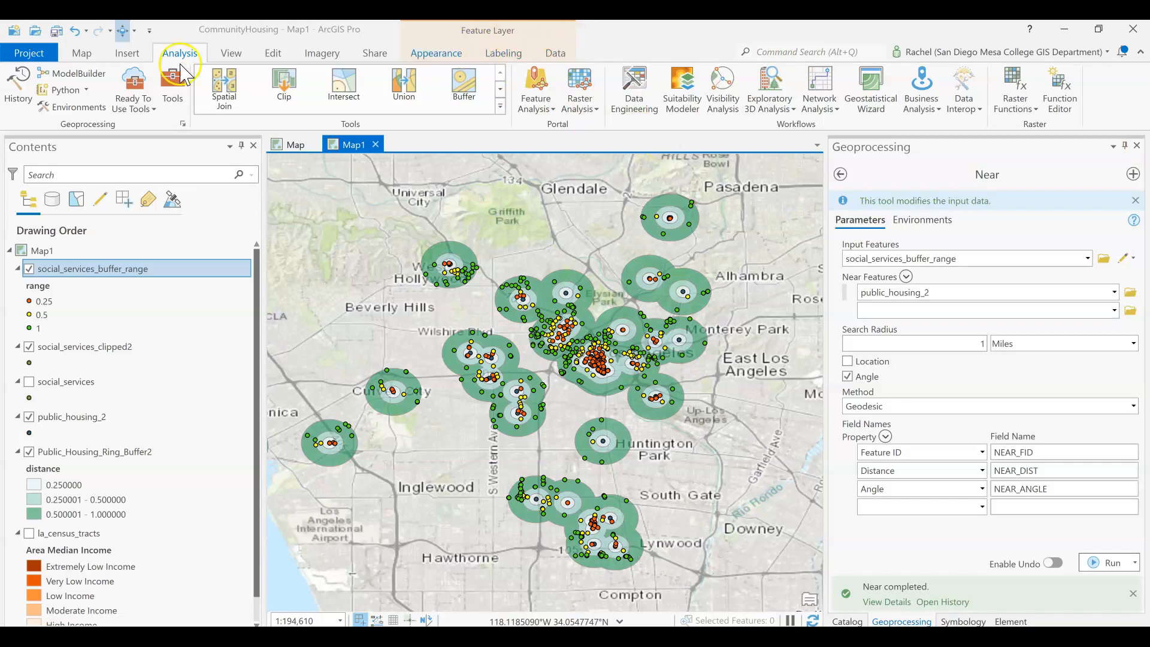
- Hide the social services and public_housing_2 layers and turn on the la_census_tracts layer
{"action": "left_click", "coordinate": [80, 286]}
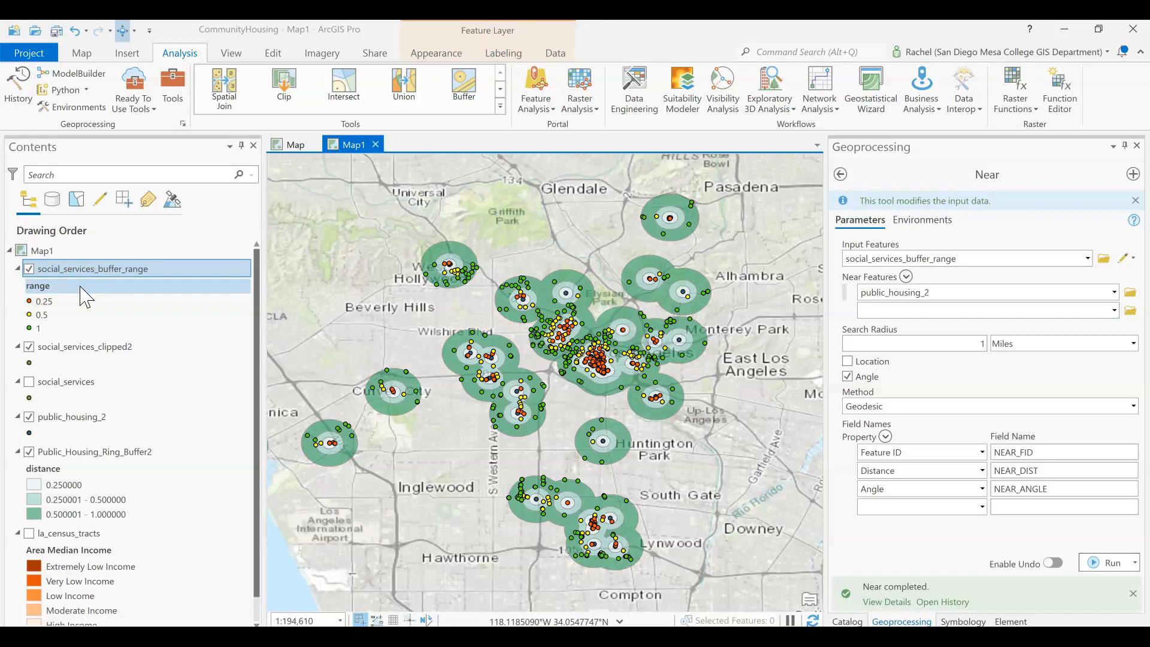
{"action": "left_click", "coordinate": [29, 269]}
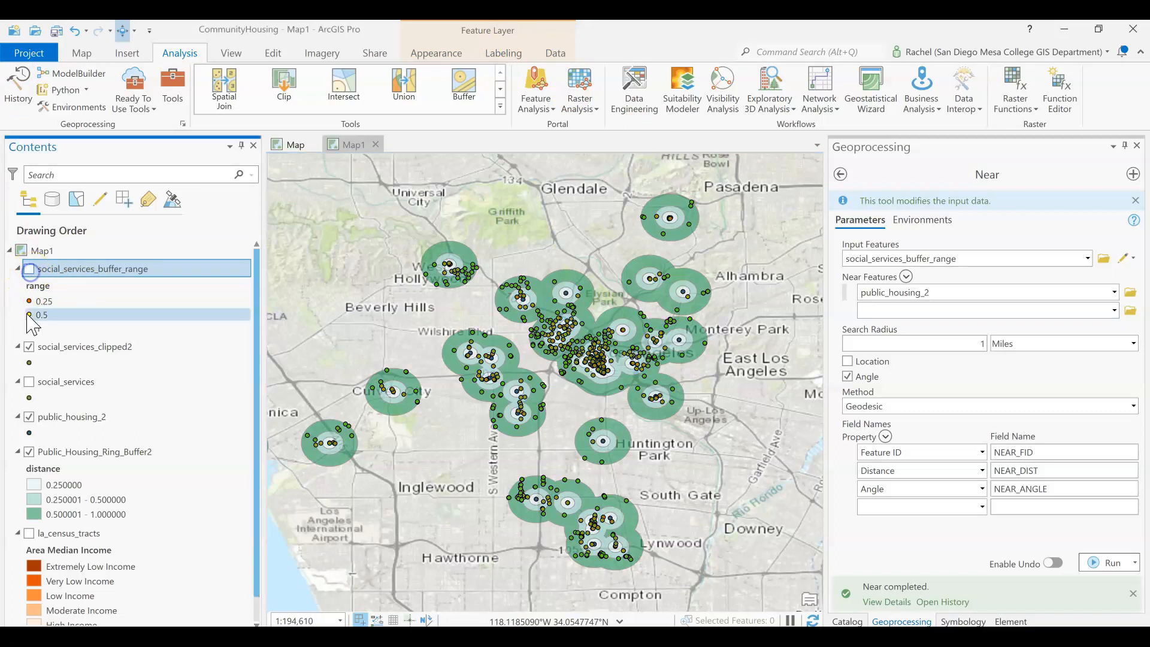
{"action": "left_click", "coordinate": [29, 347]}
{"action": "left_click", "coordinate": [28, 431]}
{"action": "left_click", "coordinate": [29, 422]}
{"action": "left_click", "coordinate": [29, 418]}
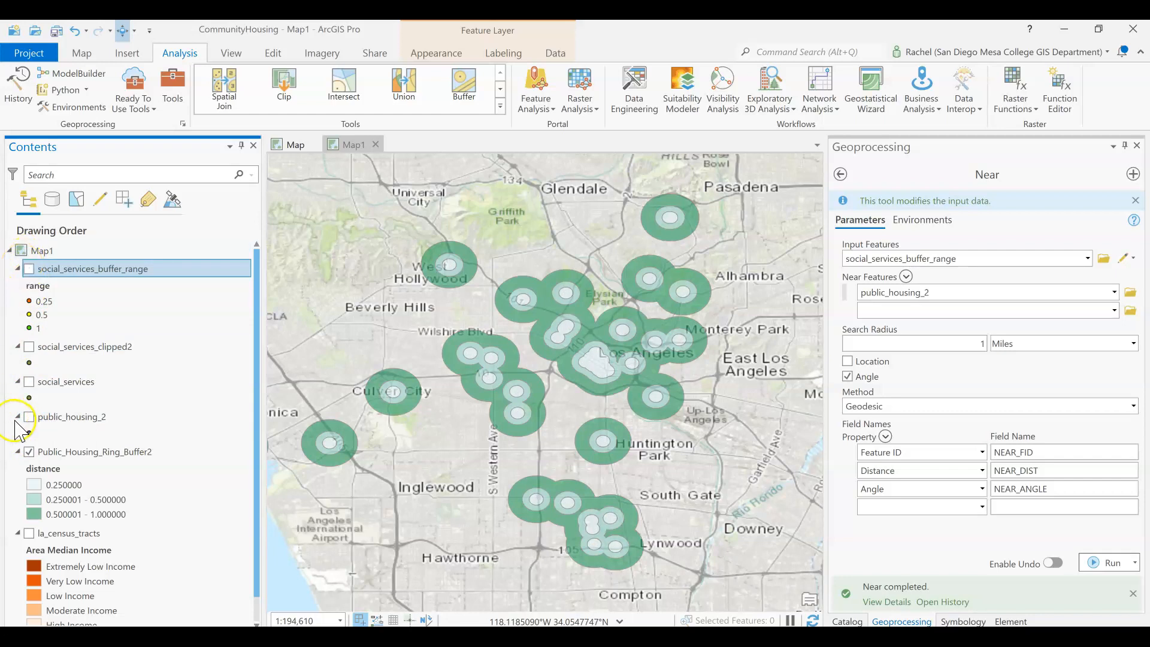
{"action": "left_click", "coordinate": [29, 534]}
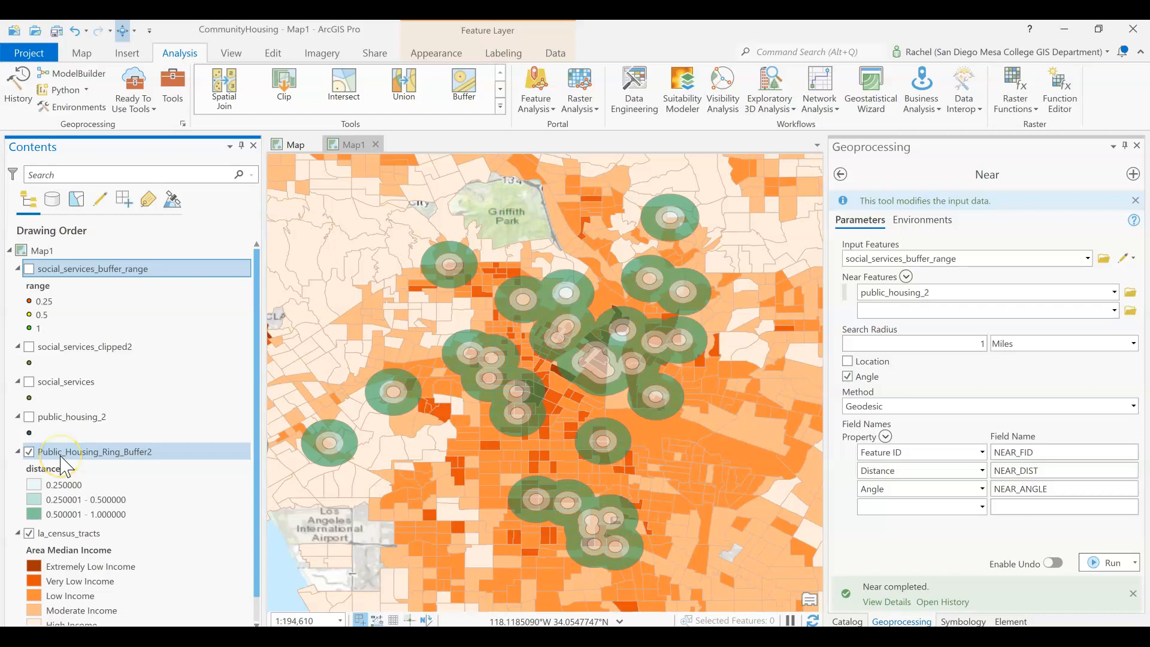
- Select la_census_tracts features that have their center in Public_Housing_Ring_Buffer2 using Select By Location
{"action": "scroll", "coordinate": [65, 466], "scroll_direction": "down", "scroll_amount": 1}
{"action": "scroll", "coordinate": [64, 466], "scroll_direction": "up", "scroll_amount": 1}
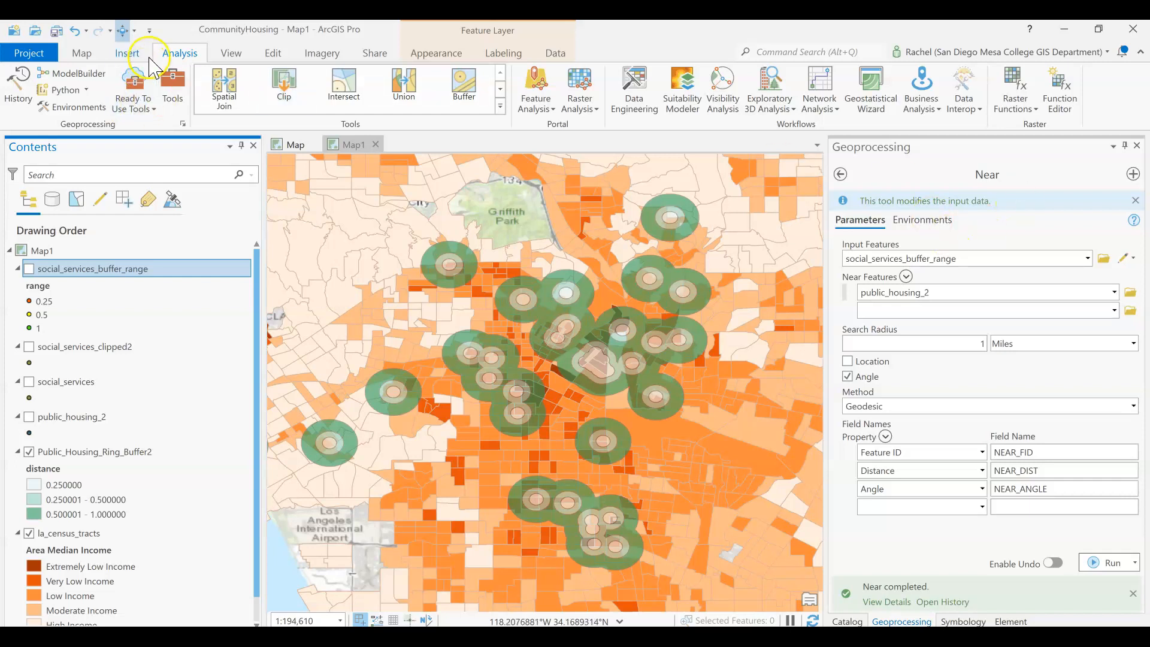
{"action": "left_click", "coordinate": [84, 54]}
{"action": "left_click", "coordinate": [514, 102]}
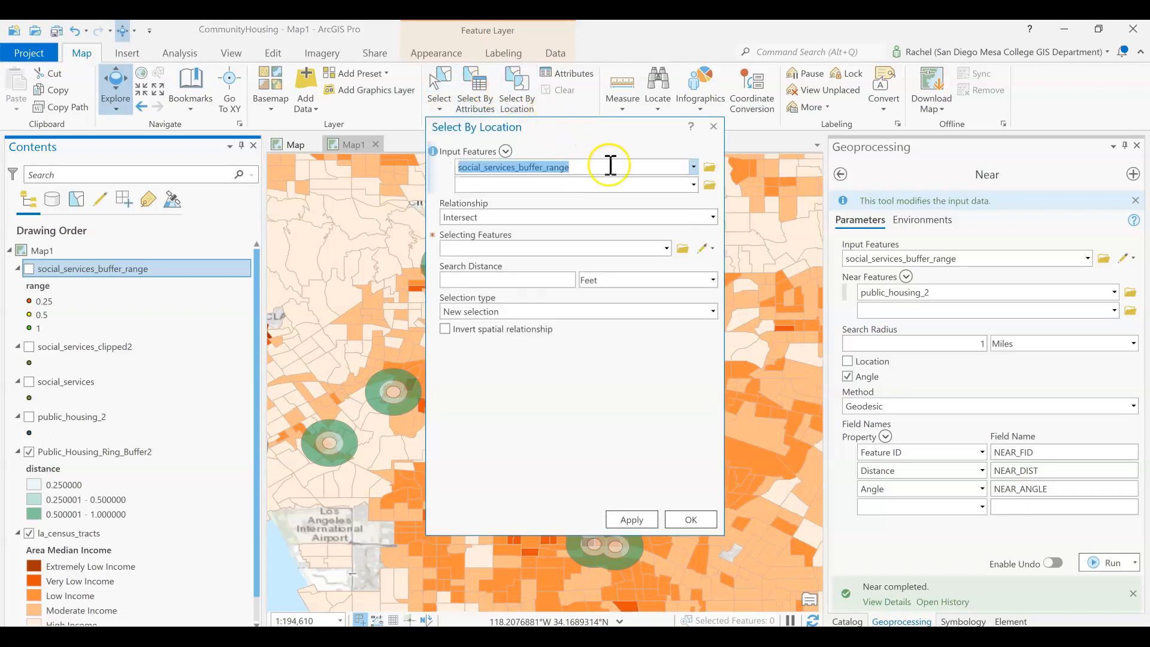
{"action": "left_click", "coordinate": [688, 168]}
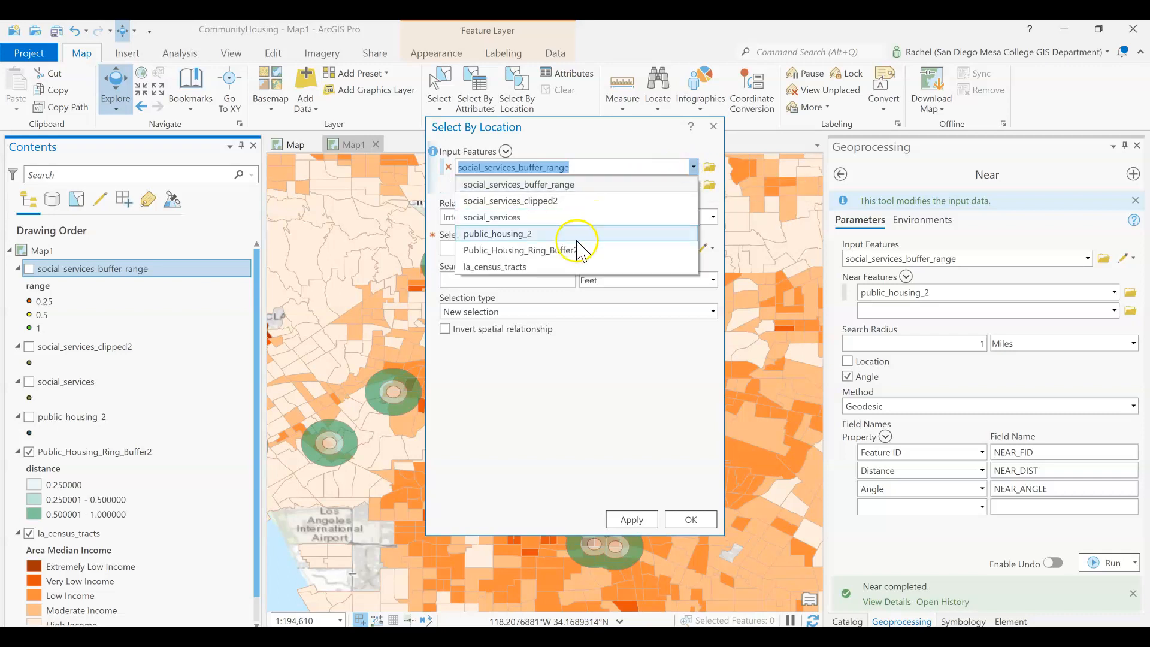
{"action": "left_click", "coordinate": [570, 265]}
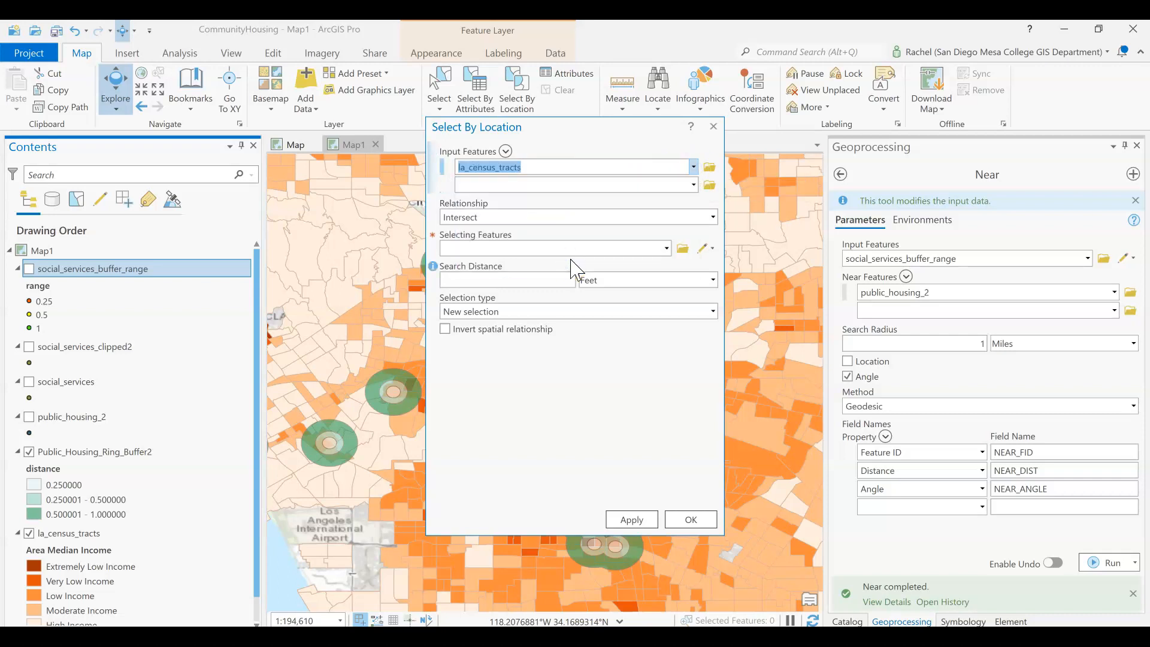
{"action": "left_click", "coordinate": [712, 216]}
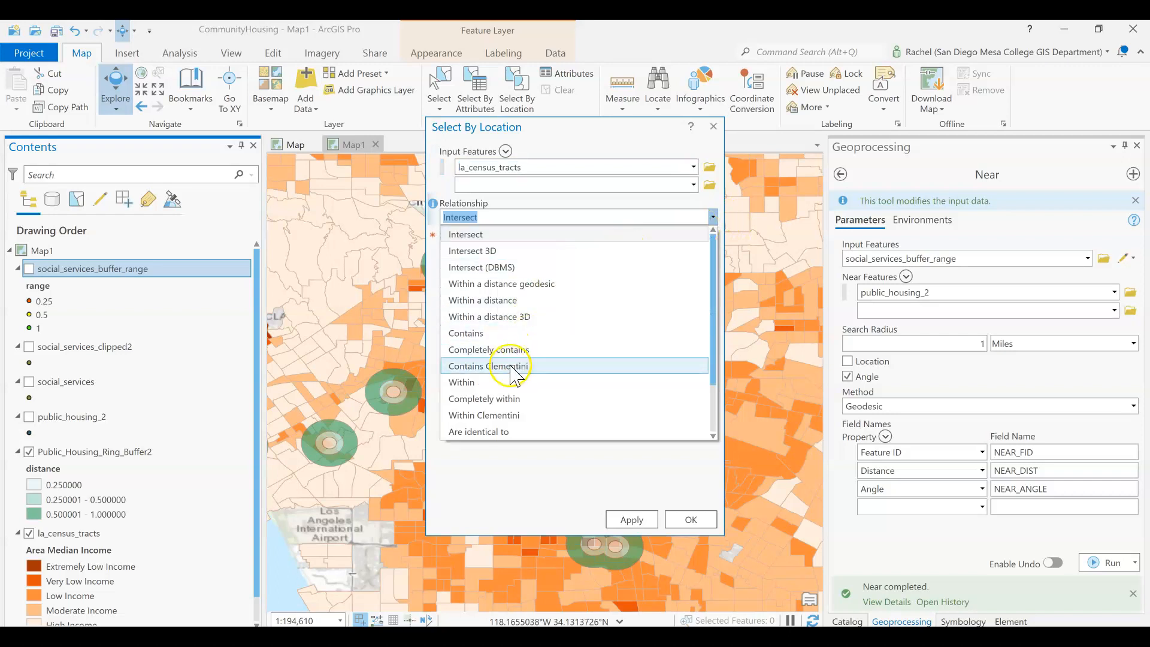
{"action": "scroll", "coordinate": [513, 368], "scroll_direction": "down", "scroll_amount": 3}
{"action": "left_click", "coordinate": [509, 431]}
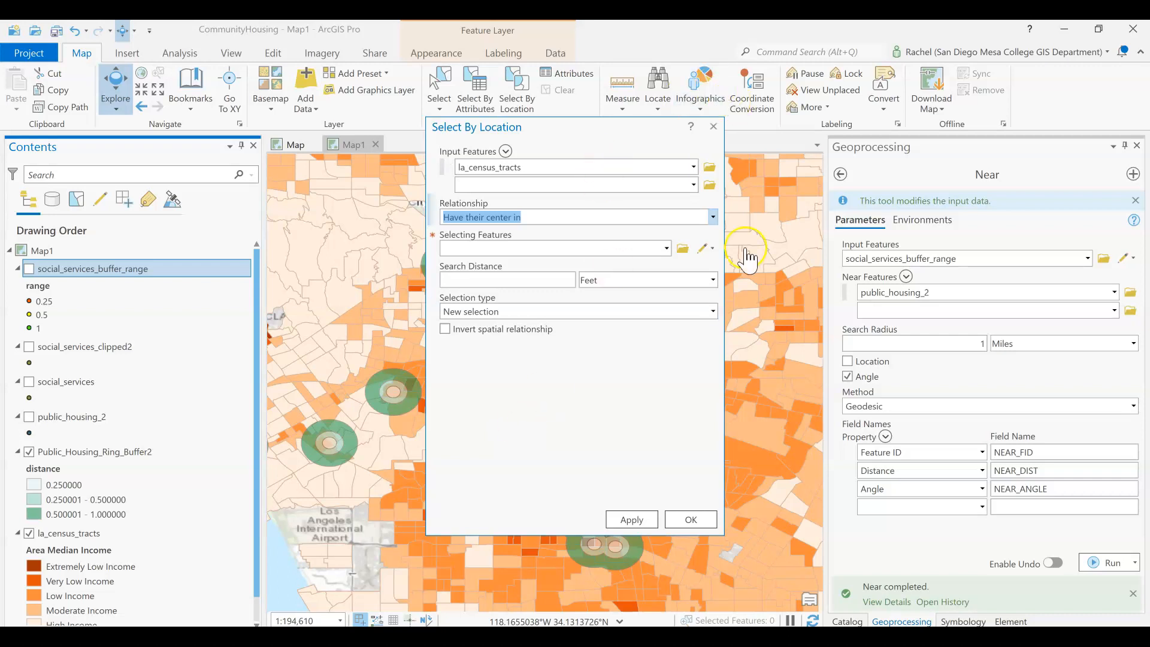
{"action": "left_click", "coordinate": [666, 249]}
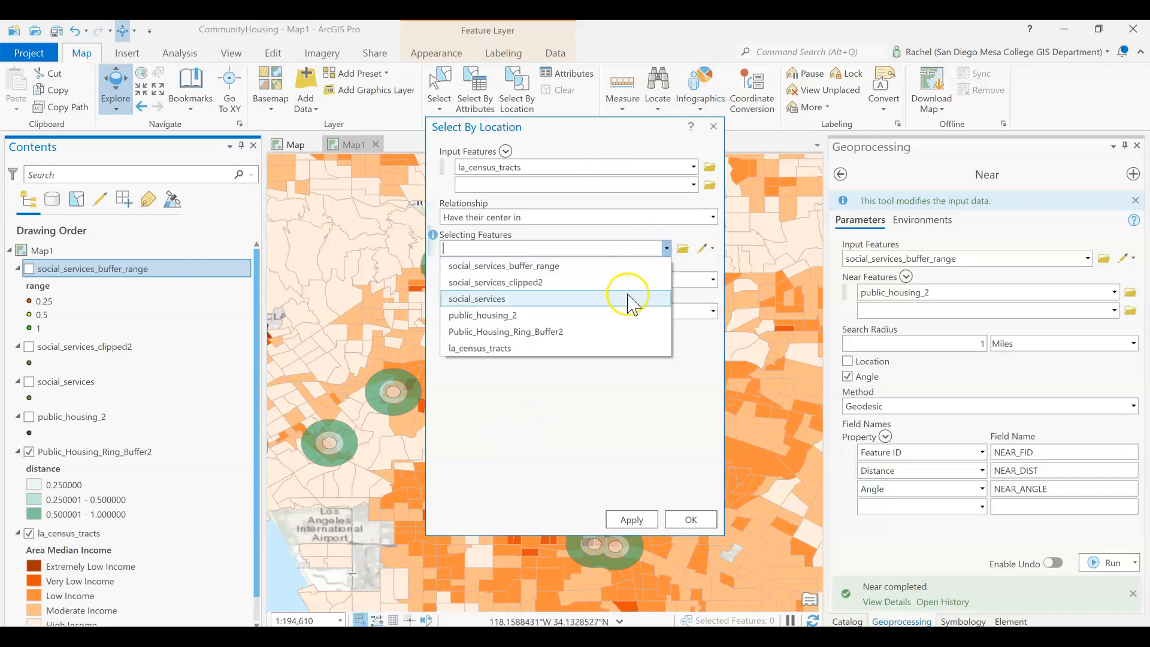
{"action": "left_click", "coordinate": [608, 331]}
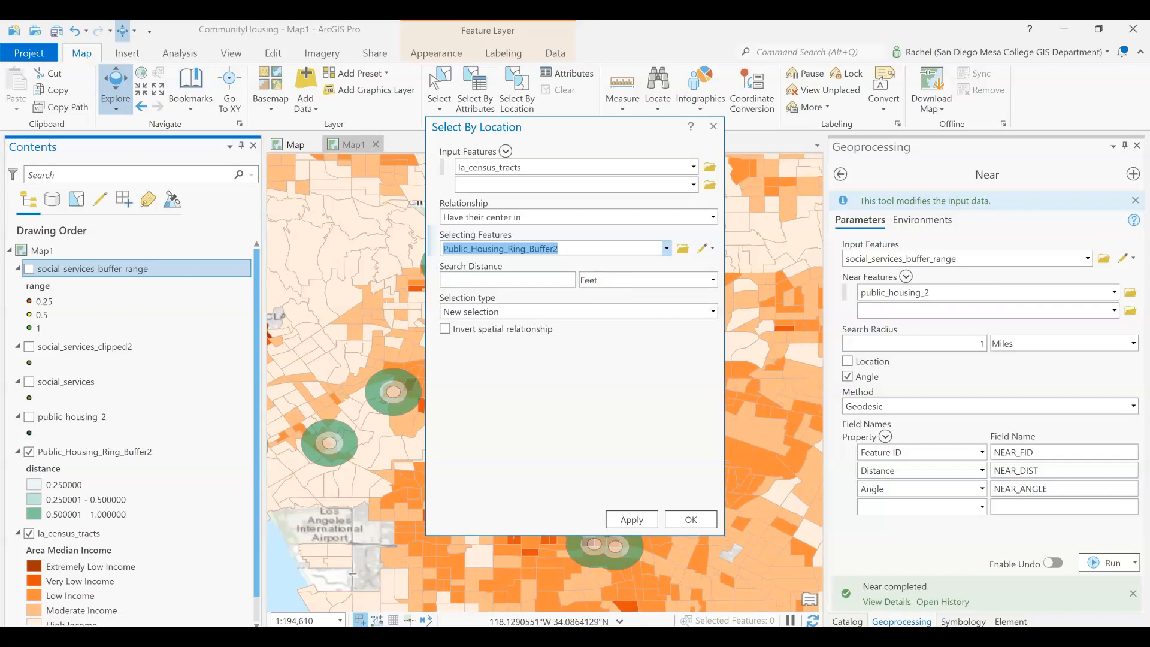
{"action": "left_click", "coordinate": [688, 520]}
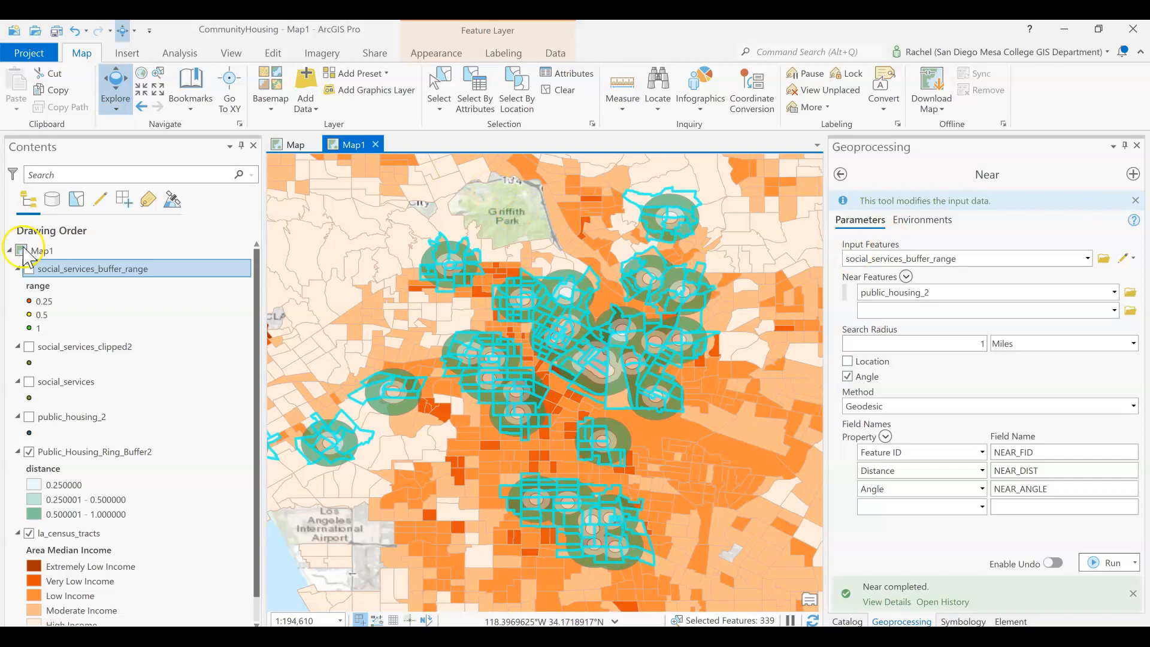
- Export the selected census tracts to CommunityHousing.gdb as clusters2
{"action": "left_click", "coordinate": [83, 534]}
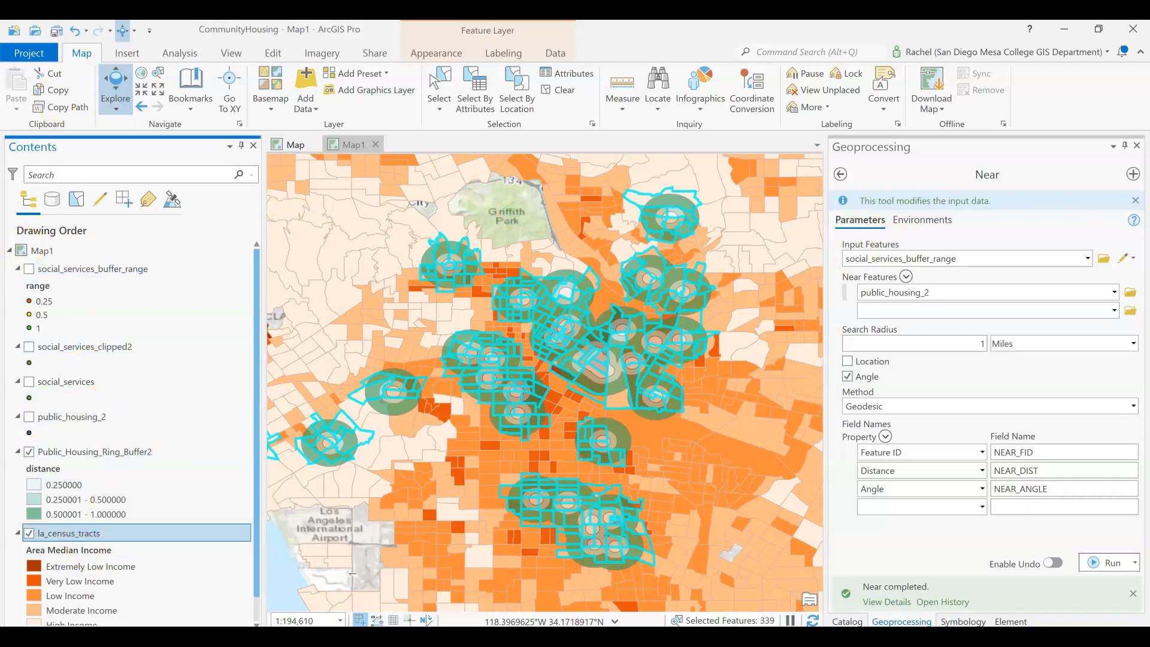
{"action": "left_click", "coordinate": [552, 55]}
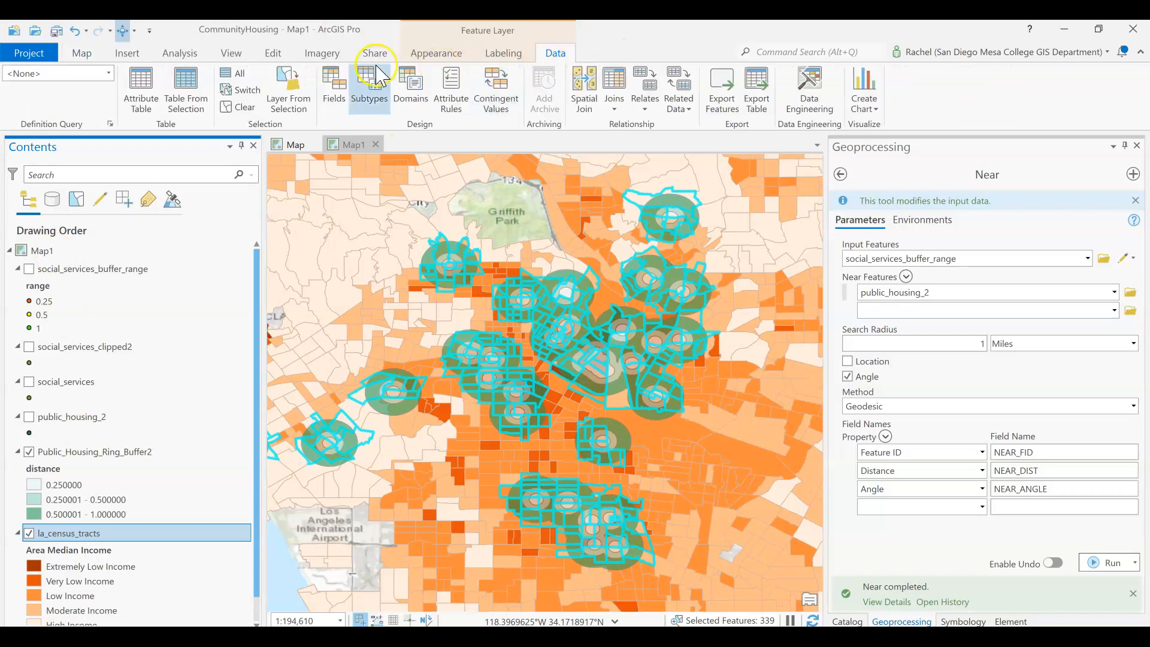
{"action": "left_click", "coordinate": [707, 83]}
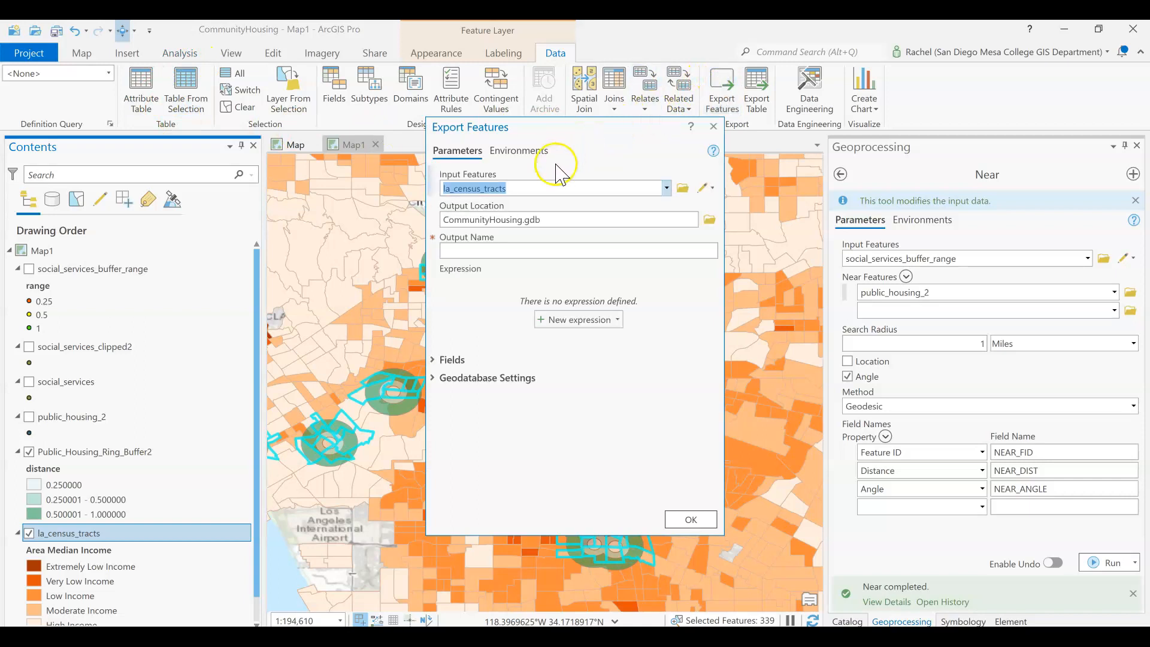
{"action": "left_click", "coordinate": [530, 251]}
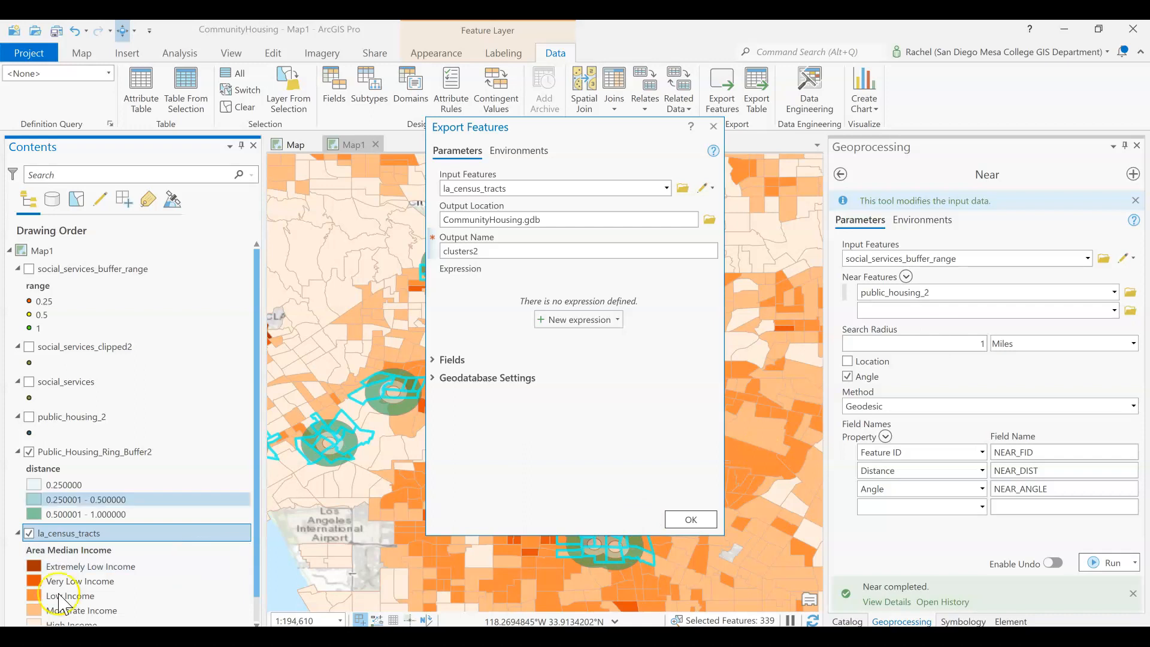
{"action": "left_click", "coordinate": [695, 518]}
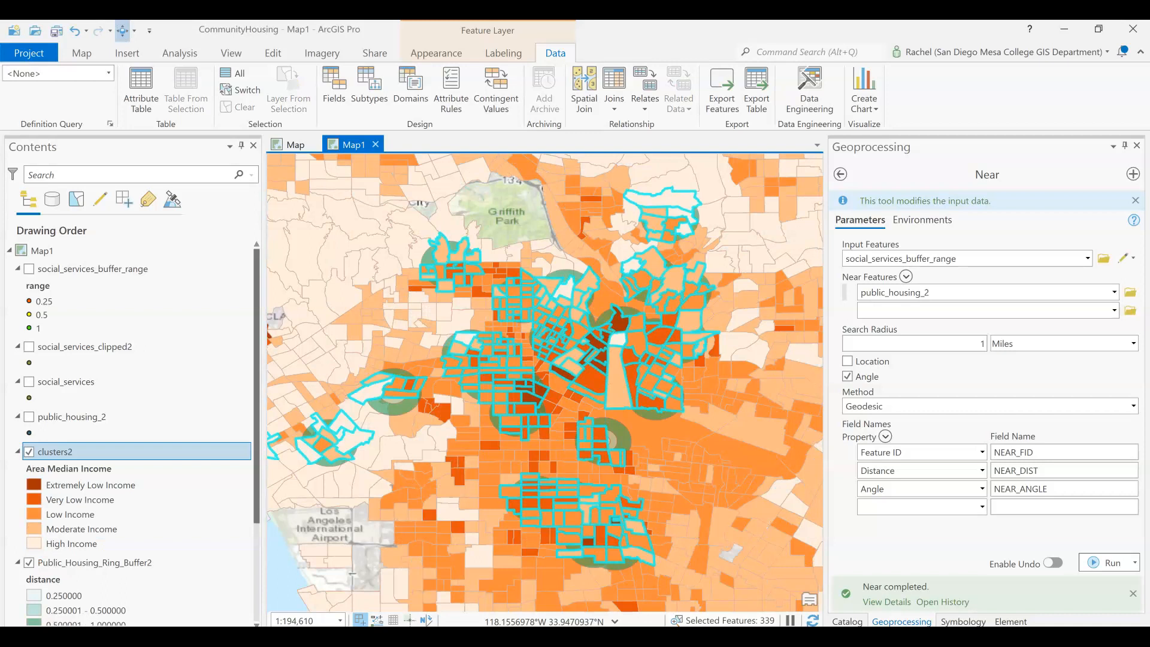
- Clear the current map selection
{"action": "scroll", "coordinate": [79, 457], "scroll_direction": "down", "scroll_amount": 1}
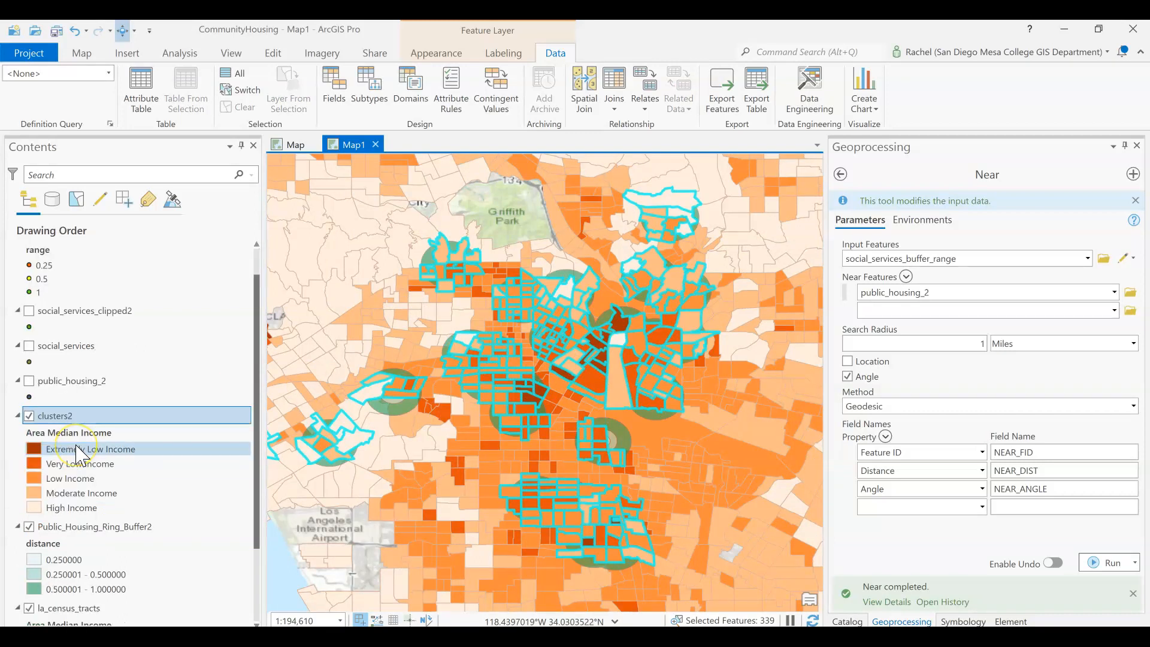
{"action": "scroll", "coordinate": [79, 457], "scroll_direction": "down", "scroll_amount": 3}
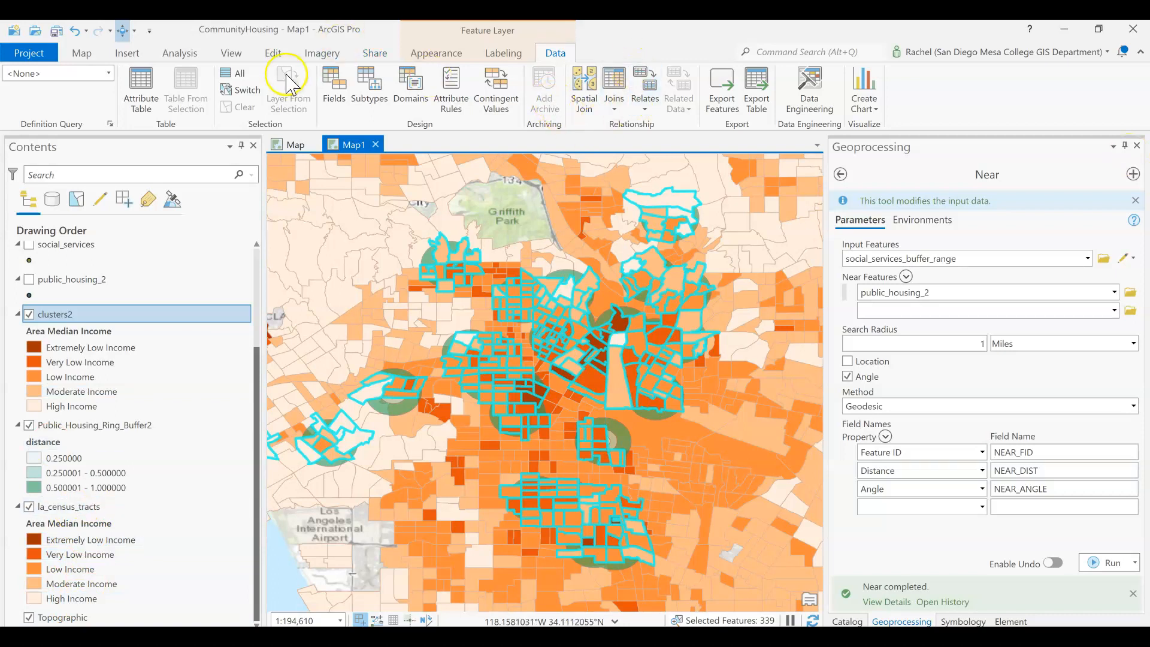
{"action": "left_click", "coordinate": [83, 54]}
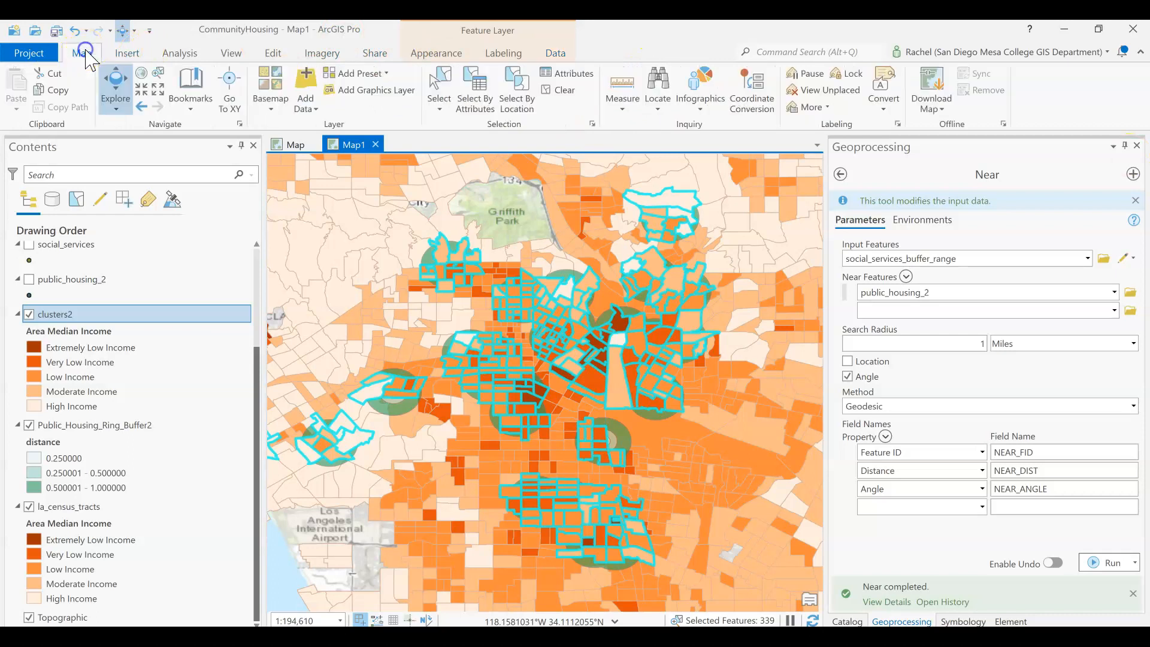
{"action": "left_click", "coordinate": [558, 90]}
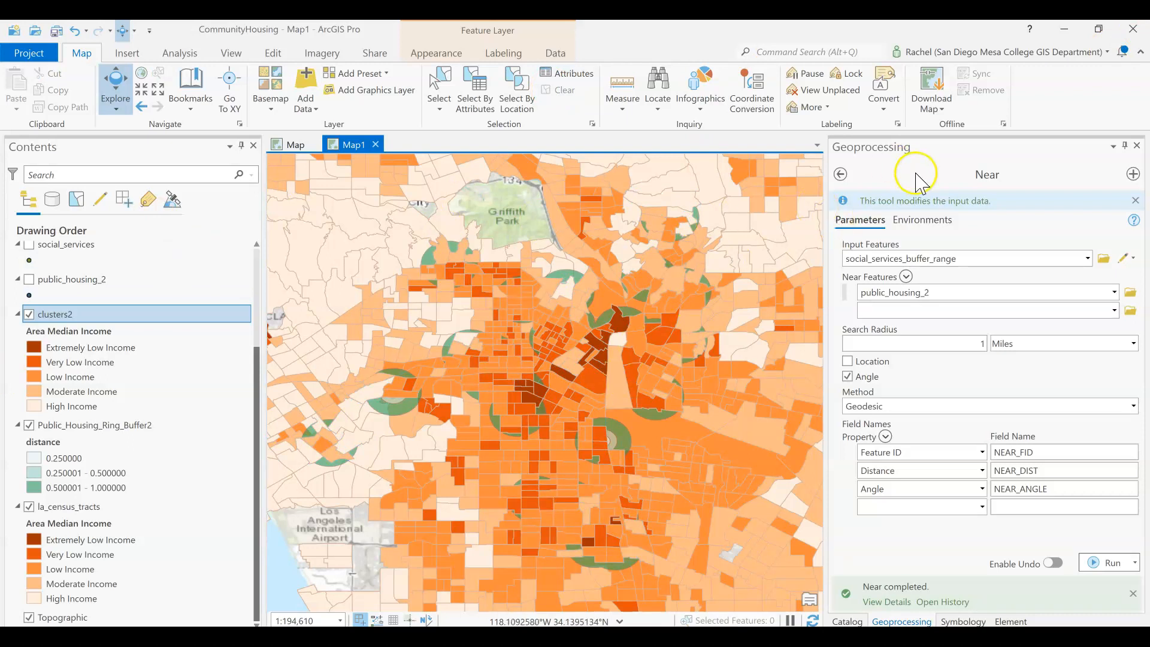
- Change the clusters2 layer's primary symbology to Single Symbol
{"action": "left_click", "coordinate": [967, 621]}
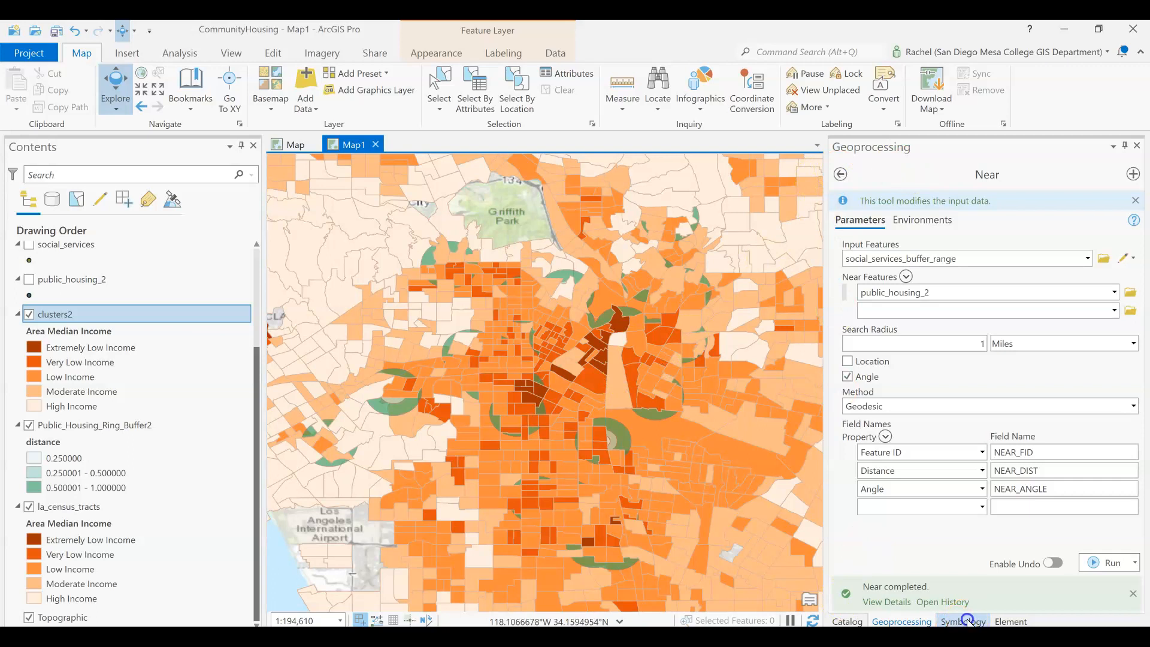
{"action": "left_click", "coordinate": [911, 226]}
{"action": "scroll", "coordinate": [915, 240], "scroll_direction": "up", "scroll_amount": 3}
{"action": "left_click", "coordinate": [916, 263]}
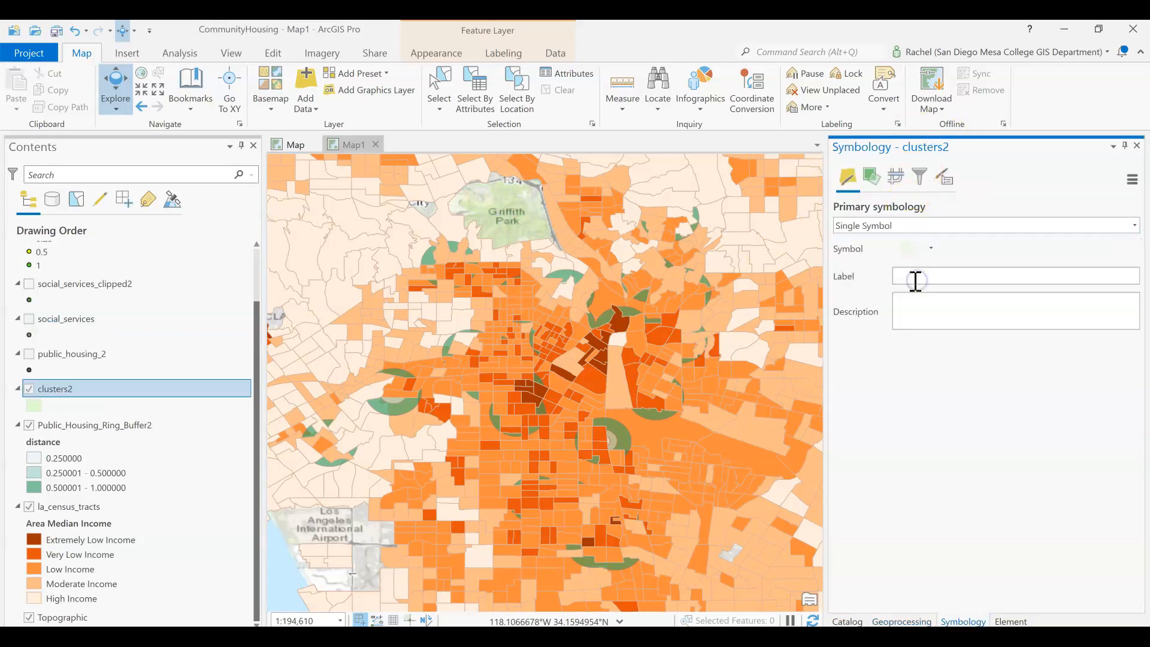
- Change the clusters2 fill colour to magenta and apply it
{"action": "left_click", "coordinate": [928, 247]}
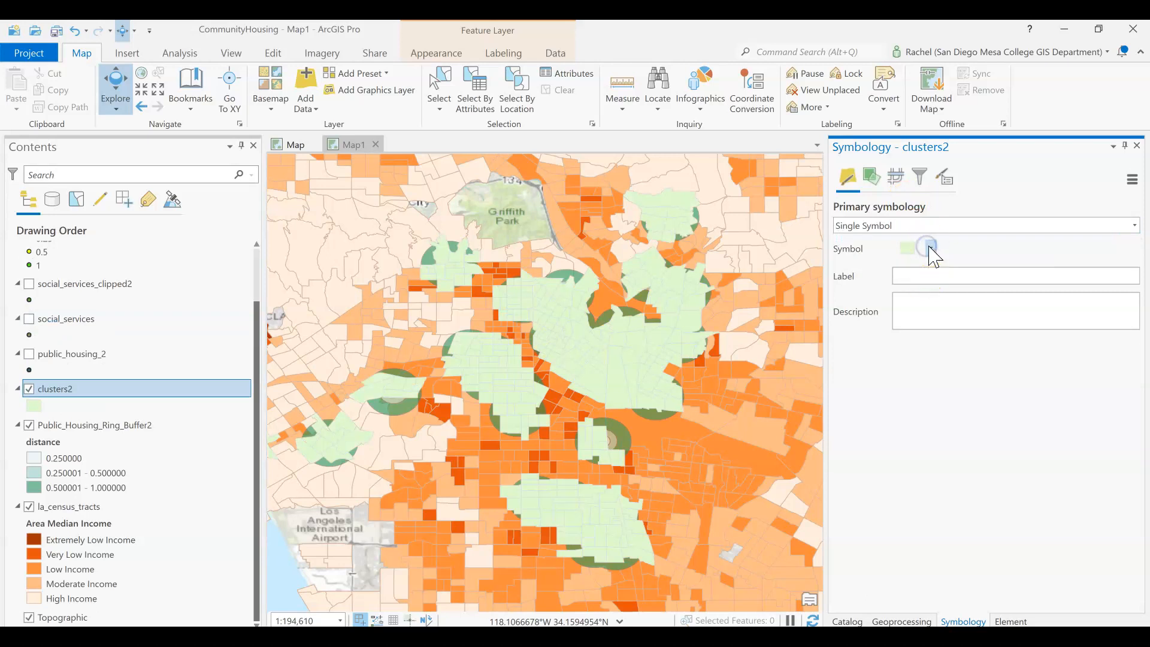
{"action": "left_click", "coordinate": [907, 252]}
{"action": "left_click", "coordinate": [1128, 285]}
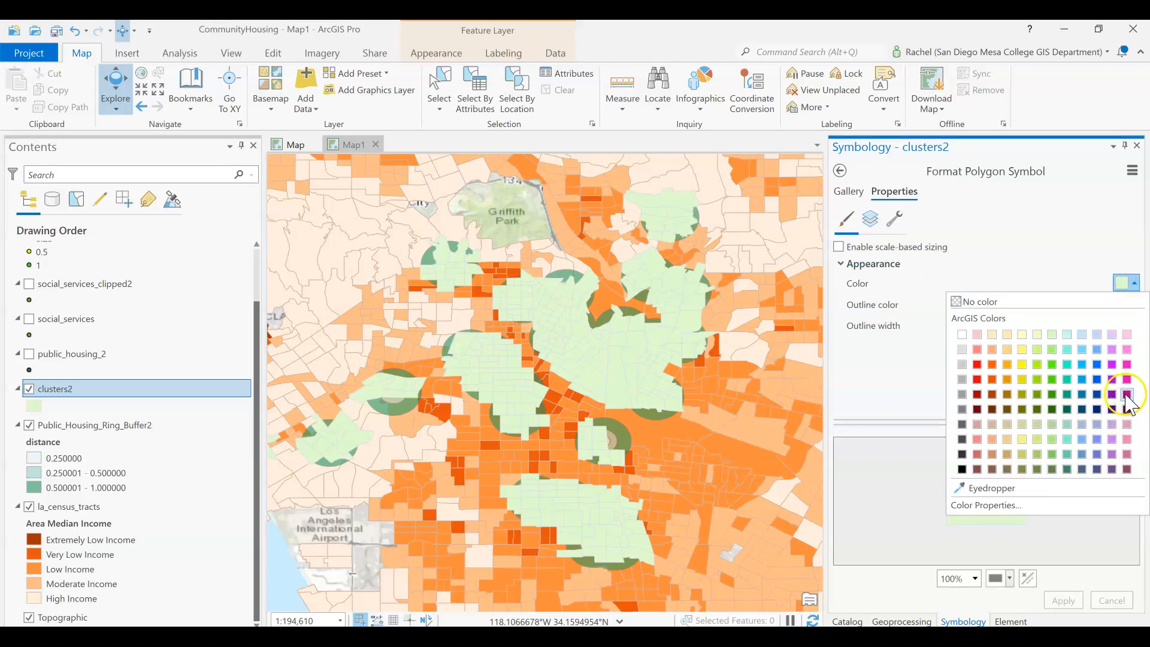
{"action": "left_click", "coordinate": [1126, 394]}
{"action": "left_click", "coordinate": [1063, 601]}
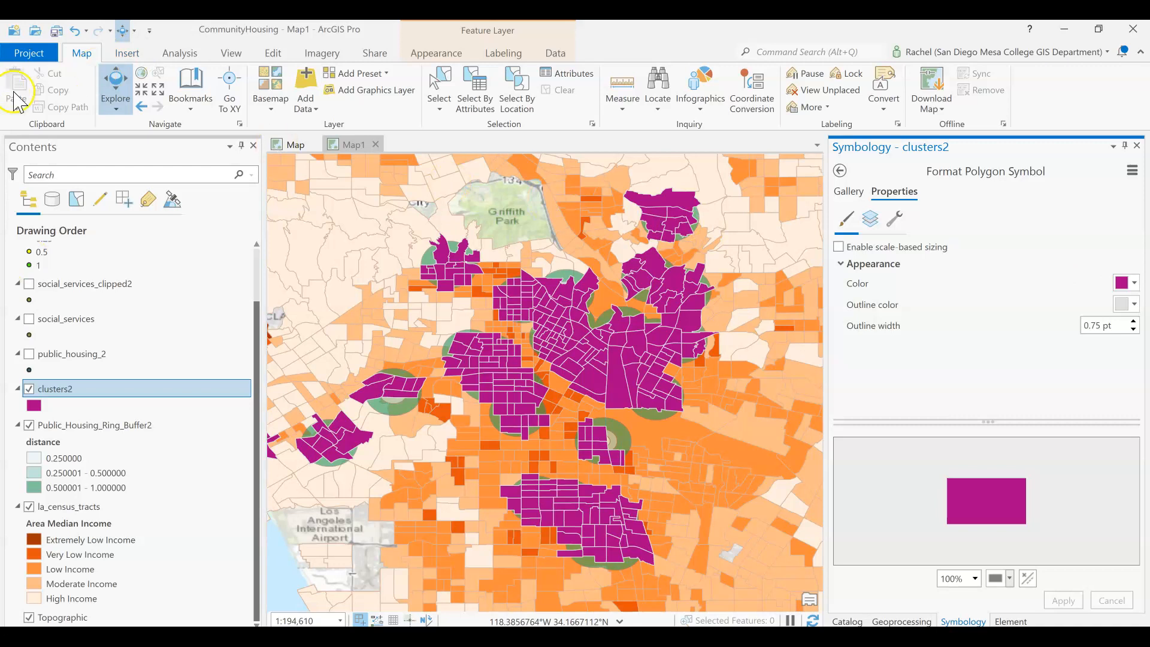
- Dissolve clusters2 into a new feature class named clusters2_outline in CommunityHousing.gdb
{"action": "left_click", "coordinate": [180, 53]}
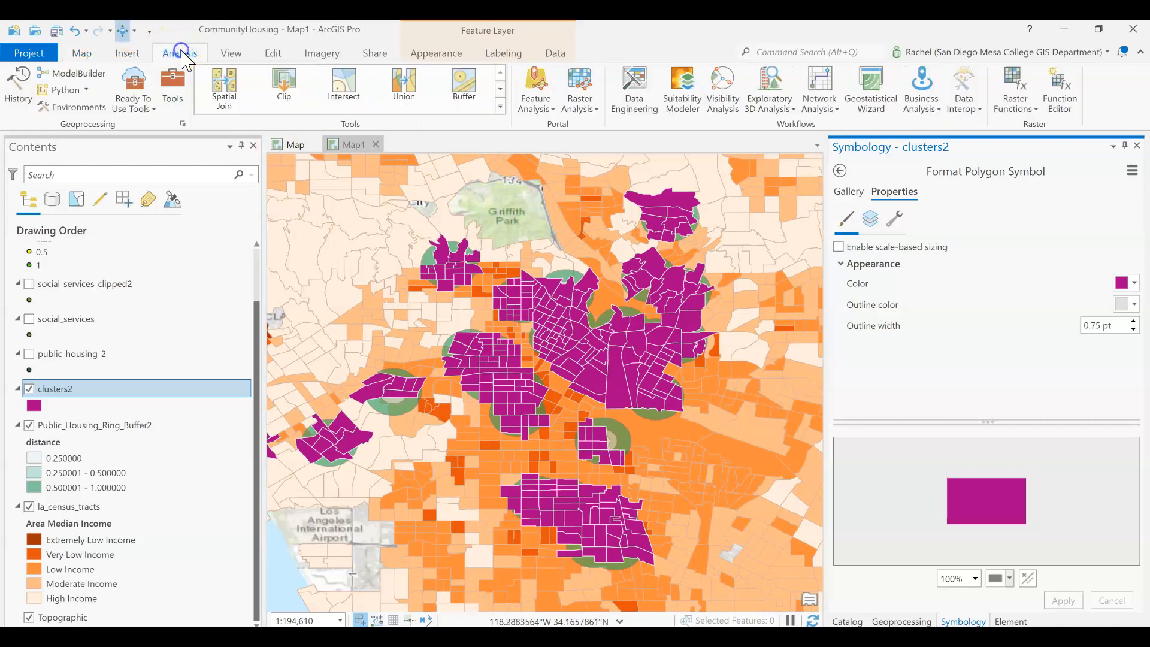
{"action": "left_click", "coordinate": [500, 89]}
{"action": "left_click", "coordinate": [500, 88]}
{"action": "left_click", "coordinate": [500, 89]}
{"action": "left_click", "coordinate": [500, 89]}
{"action": "left_click", "coordinate": [500, 88]}
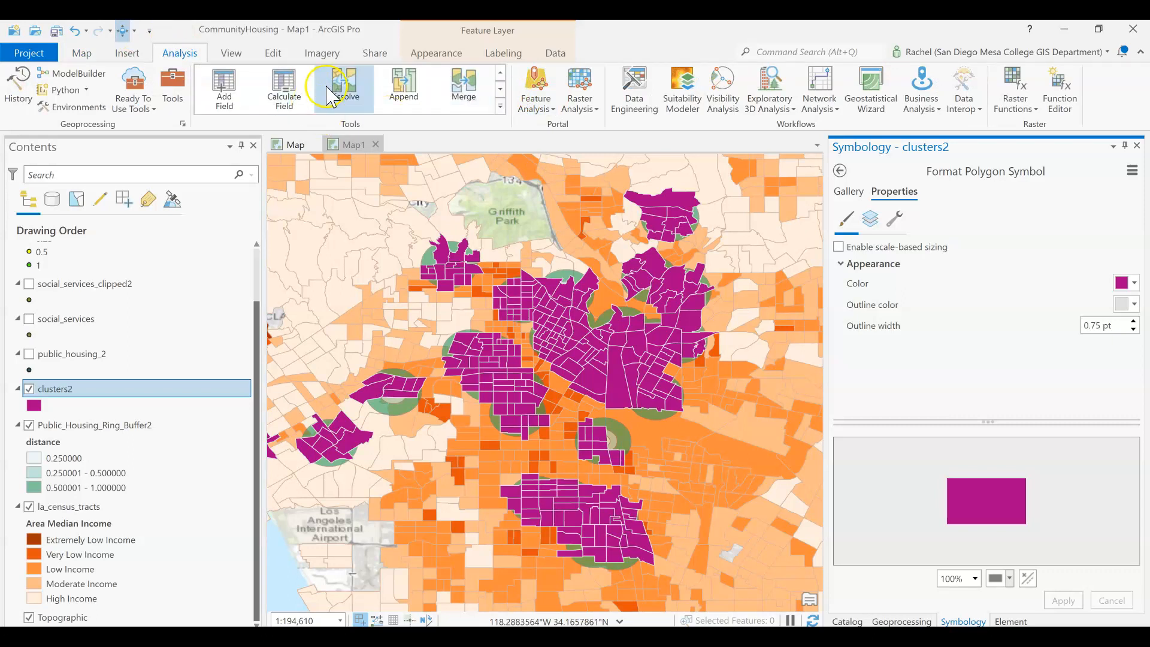
{"action": "left_click", "coordinate": [355, 88]}
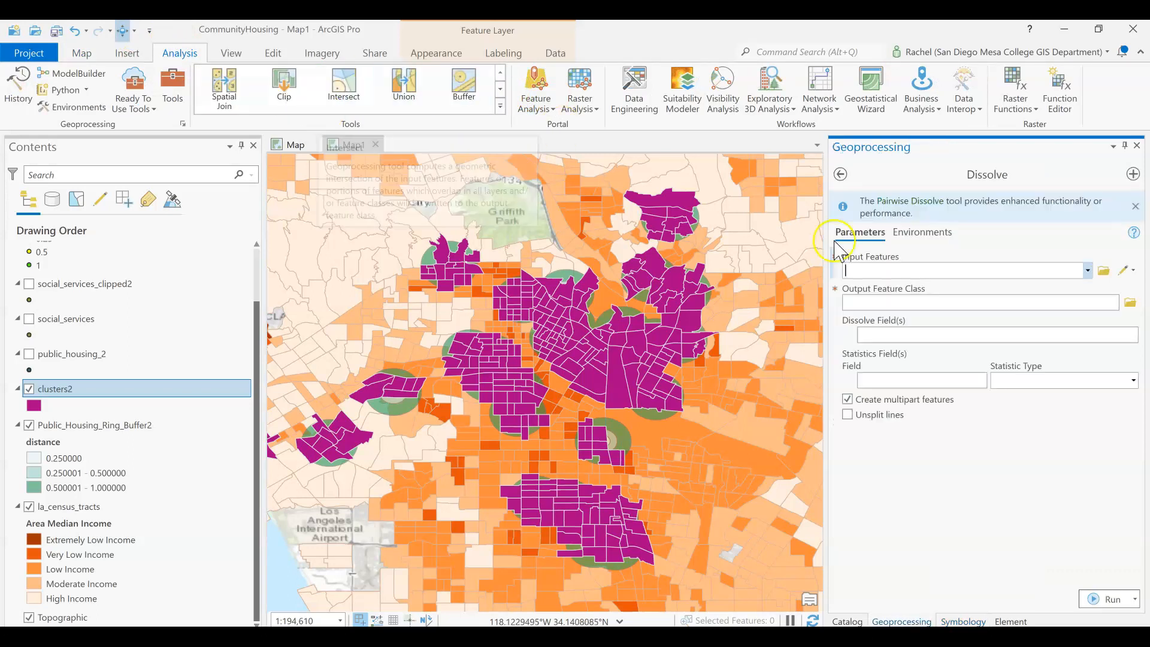
{"action": "left_click", "coordinate": [1087, 270]}
{"action": "left_click", "coordinate": [1034, 351]}
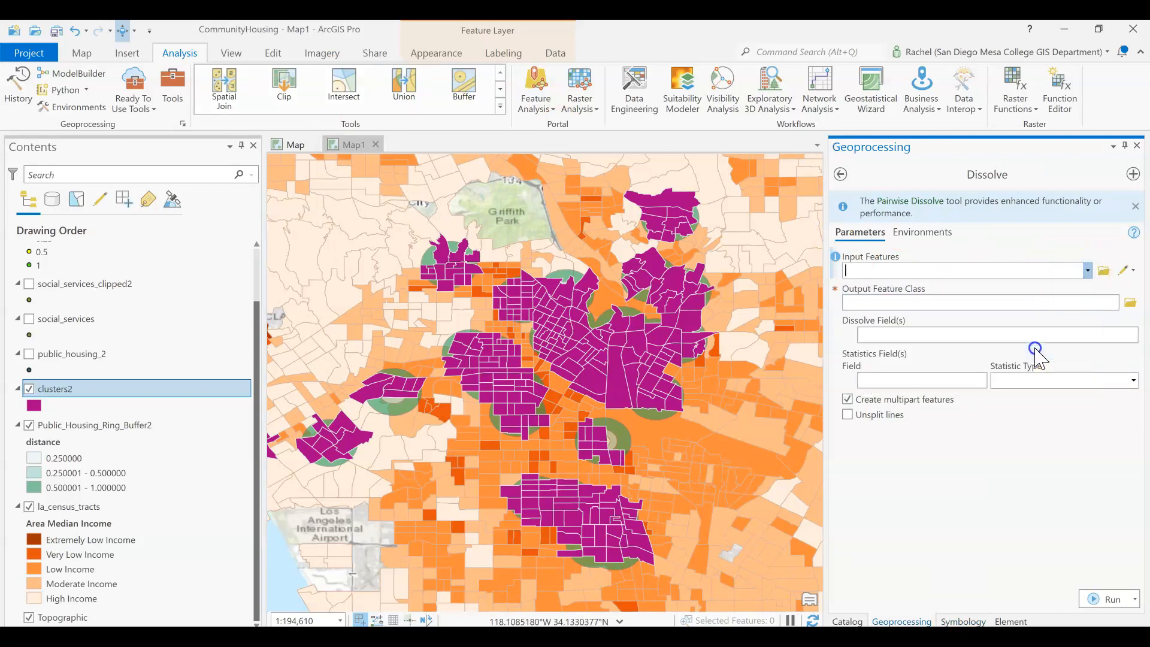
{"action": "left_click", "coordinate": [922, 306]}
{"action": "left_click", "coordinate": [923, 306]}
{"action": "left_click_drag", "start_coordinate": [1076, 304], "coordinate": [1133, 292]}
{"action": "type", "text": "2_outline"}
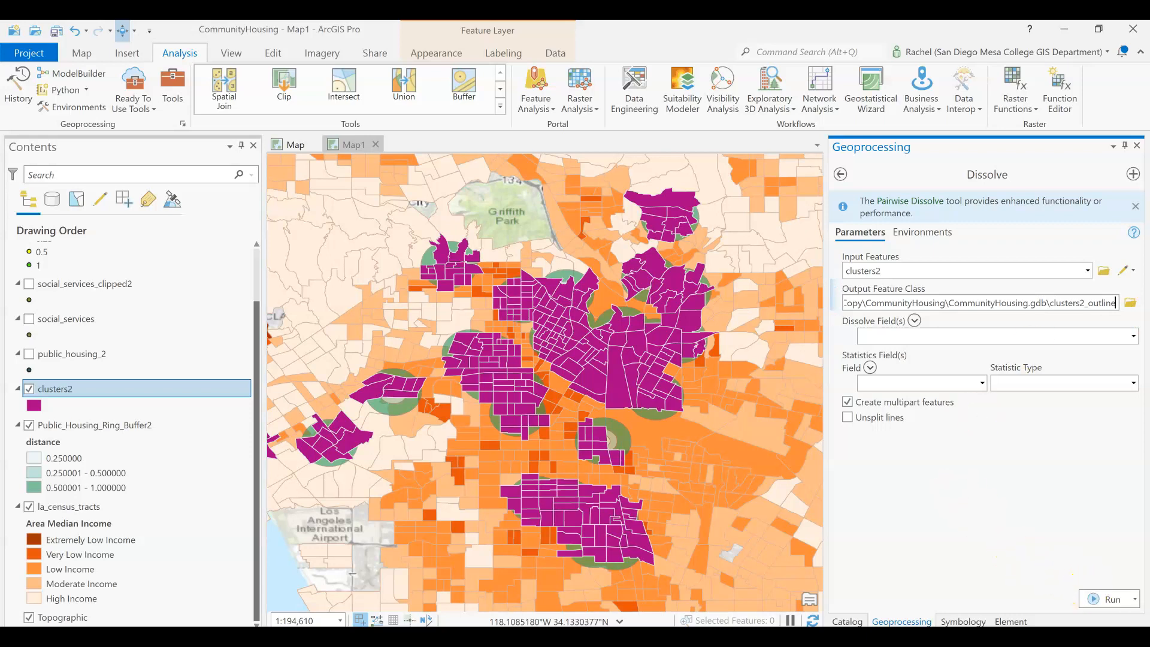
{"action": "left_click", "coordinate": [1103, 599]}
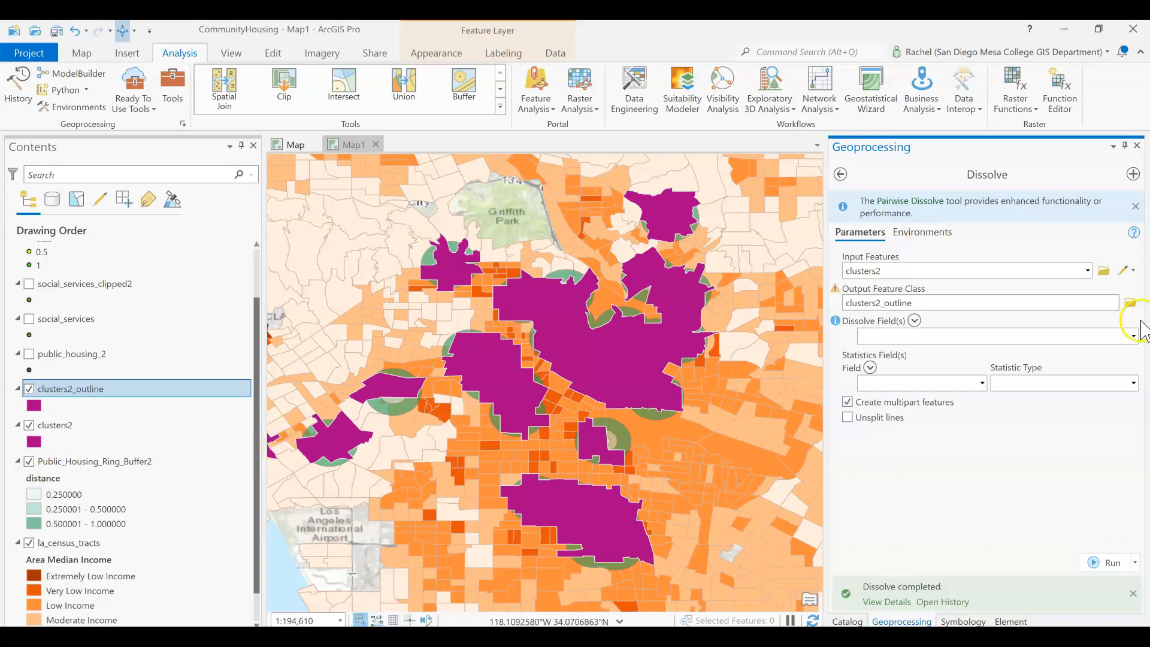
- Give the clusters2_outline symbol no fill colour and a blue outline, then apply
{"action": "left_click", "coordinate": [89, 388]}
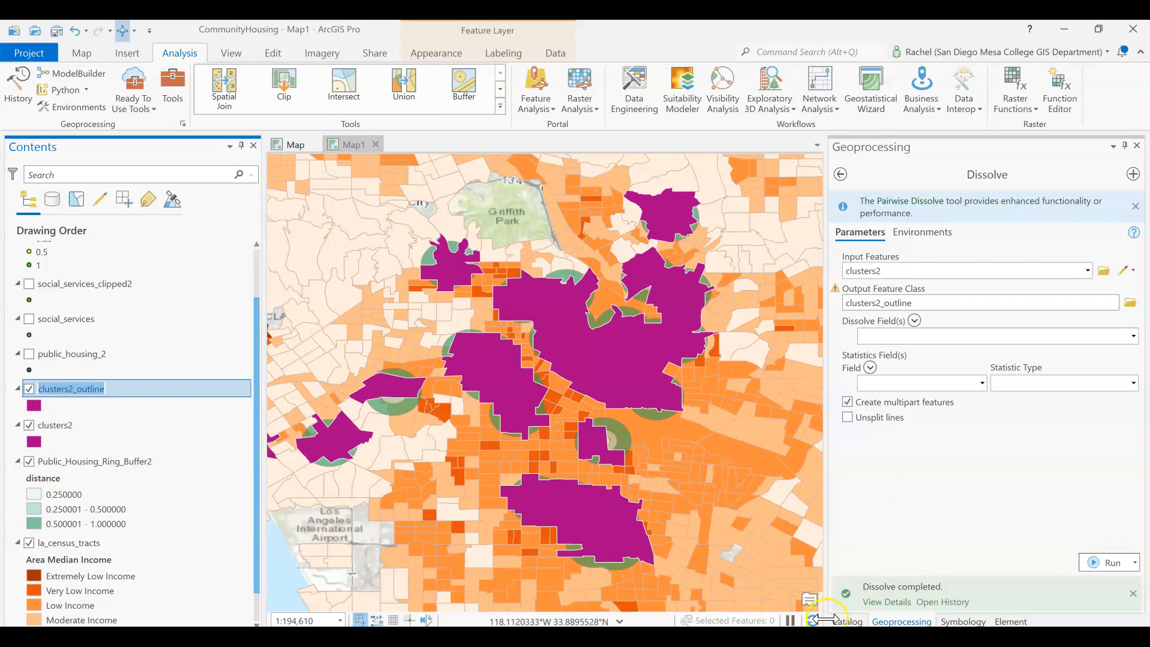
{"action": "left_click", "coordinate": [964, 621]}
{"action": "left_click", "coordinate": [902, 247]}
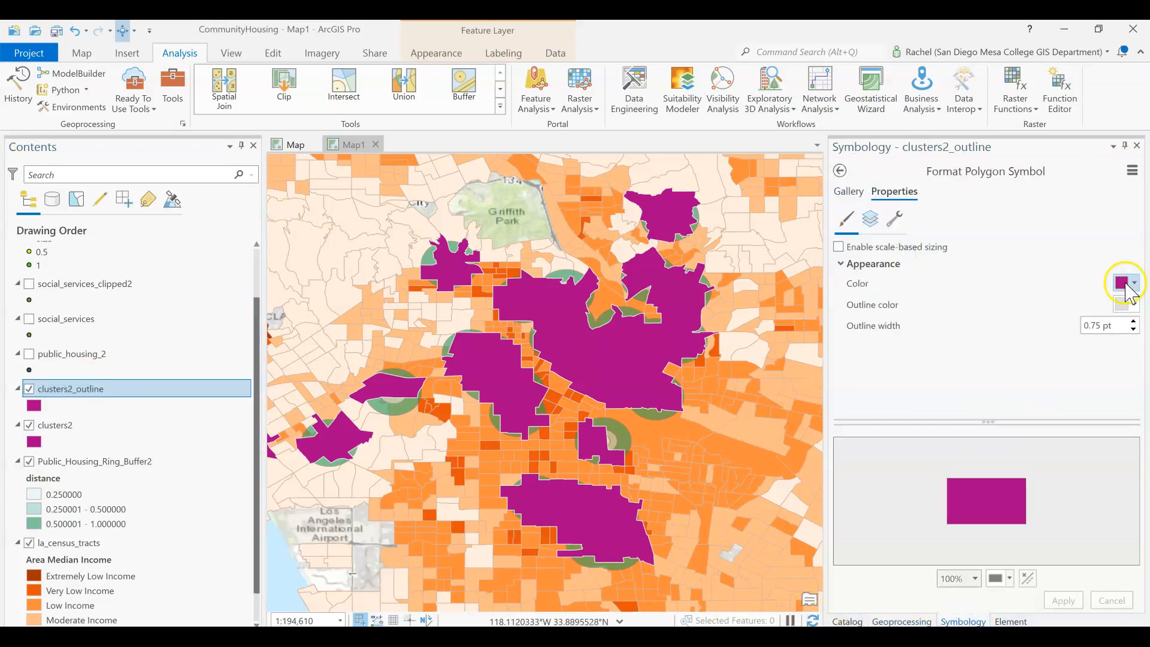
{"action": "left_click", "coordinate": [1127, 282]}
{"action": "left_click", "coordinate": [1018, 303]}
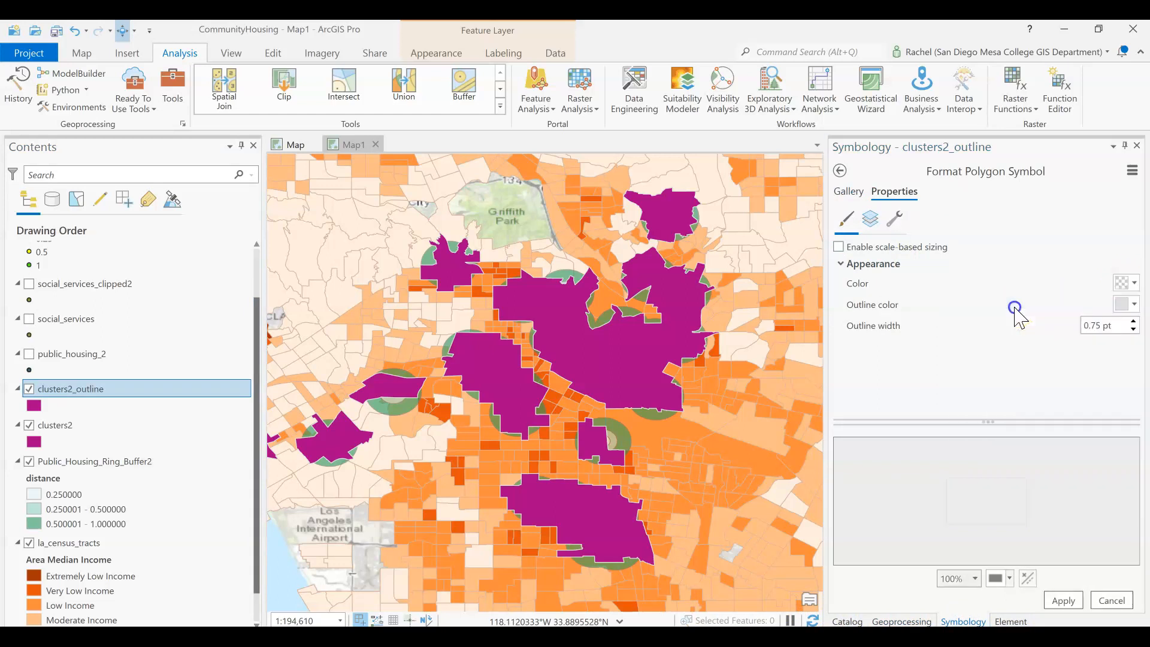
{"action": "left_click", "coordinate": [1135, 307]}
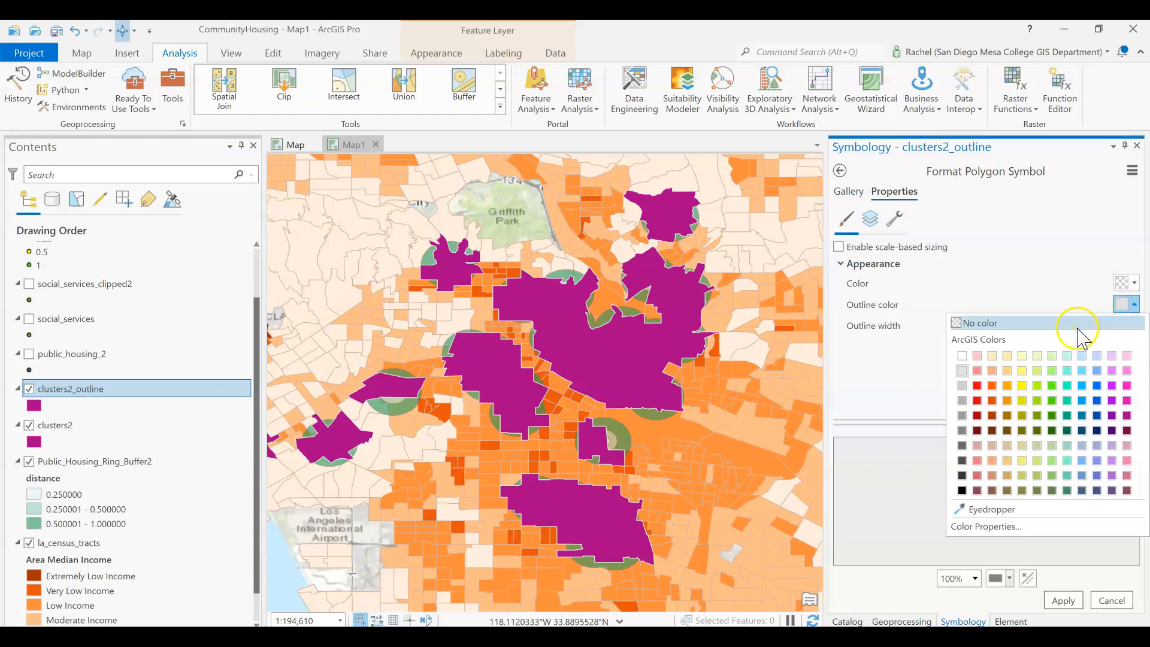
{"action": "left_click", "coordinate": [1096, 400]}
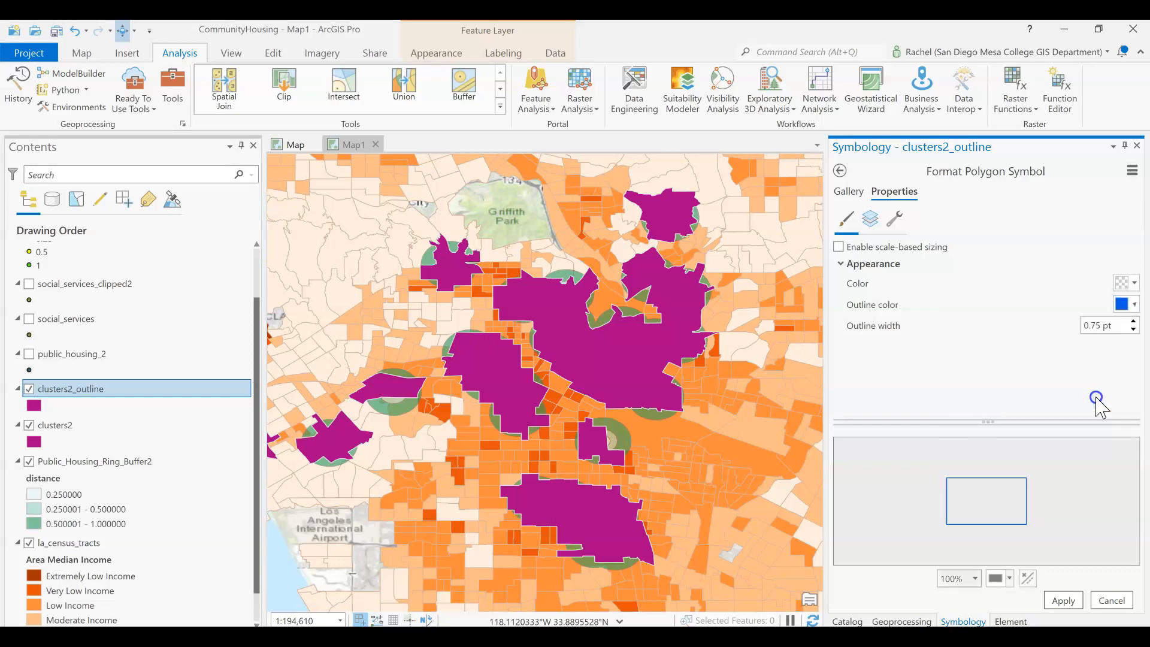
{"action": "left_click", "coordinate": [1063, 600]}
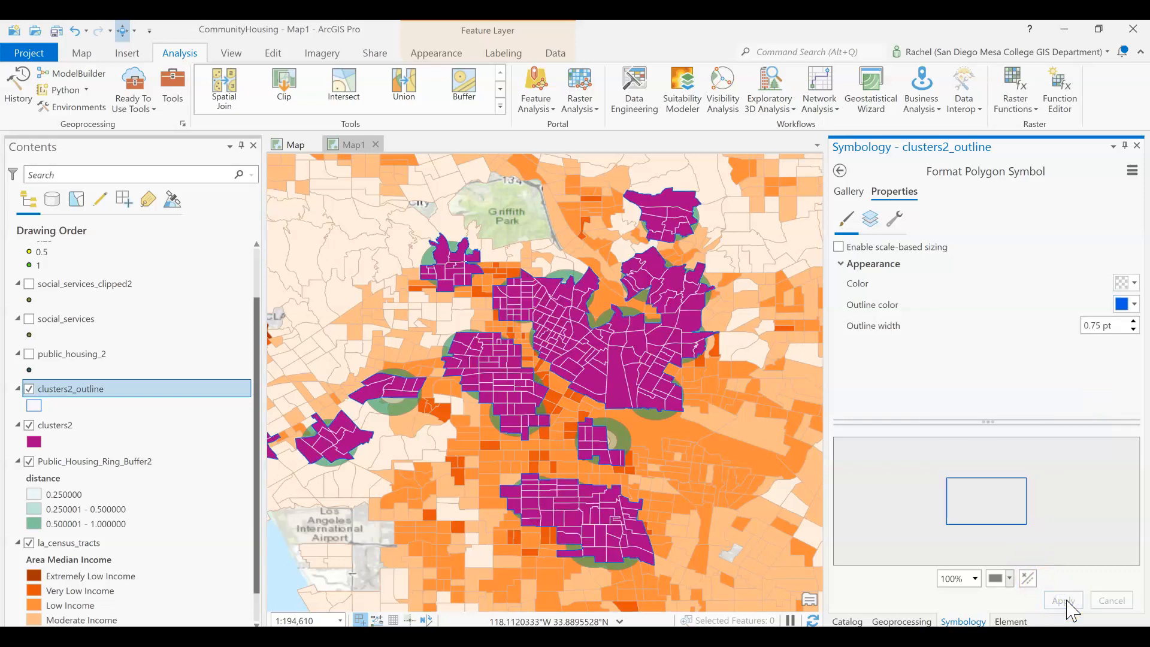
- Set the clusters2_outline outline width to 2 pt and apply
{"action": "left_click", "coordinate": [1133, 322]}
{"action": "left_click", "coordinate": [1133, 323]}
{"action": "left_click", "coordinate": [1063, 599]}
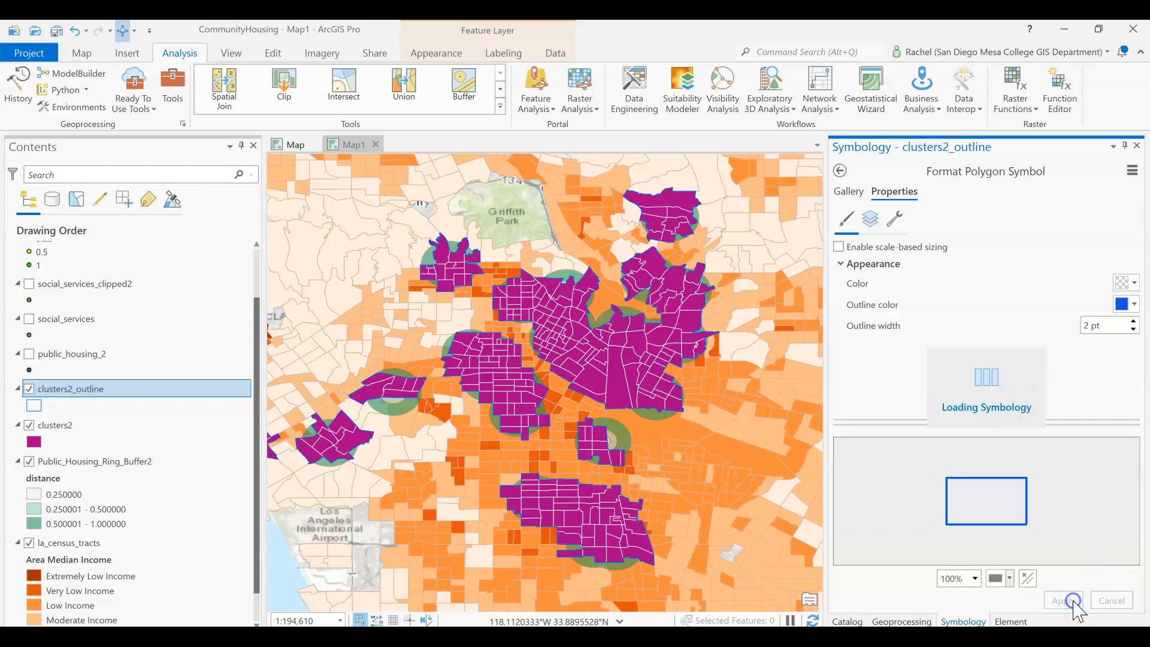
- Hide the clusters2 layer
{"action": "left_click", "coordinate": [29, 425]}
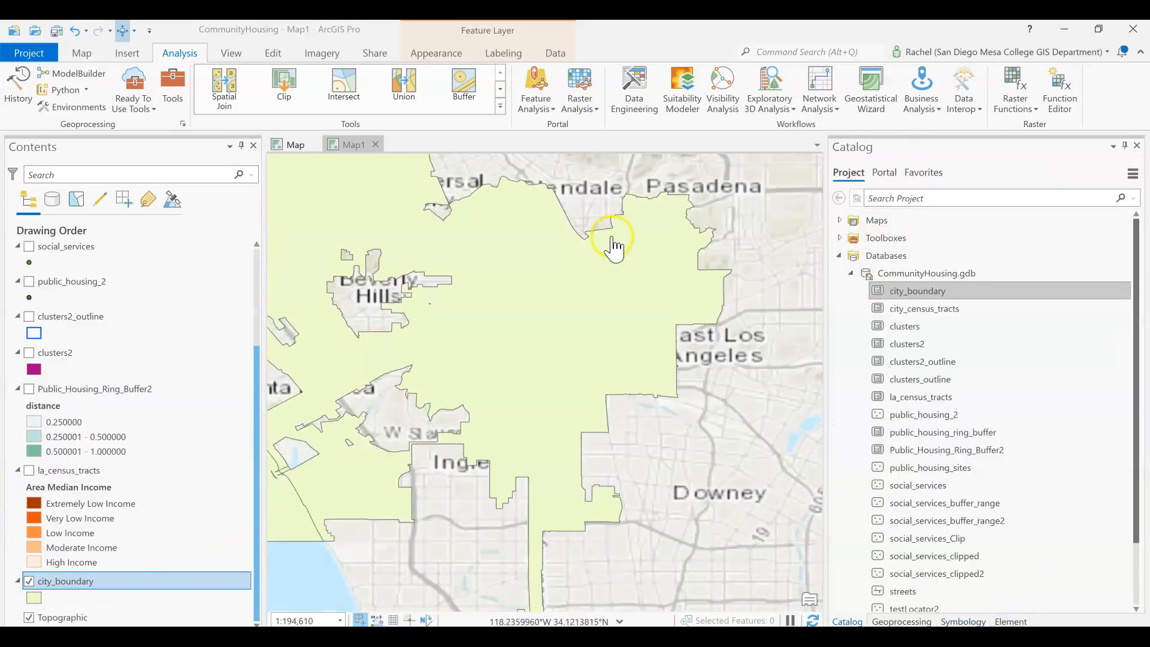
{"action": "scroll", "coordinate": [614, 249], "scroll_direction": "down", "scroll_amount": 5}
{"action": "left_click_drag", "start_coordinate": [615, 224], "coordinate": [617, 282]}
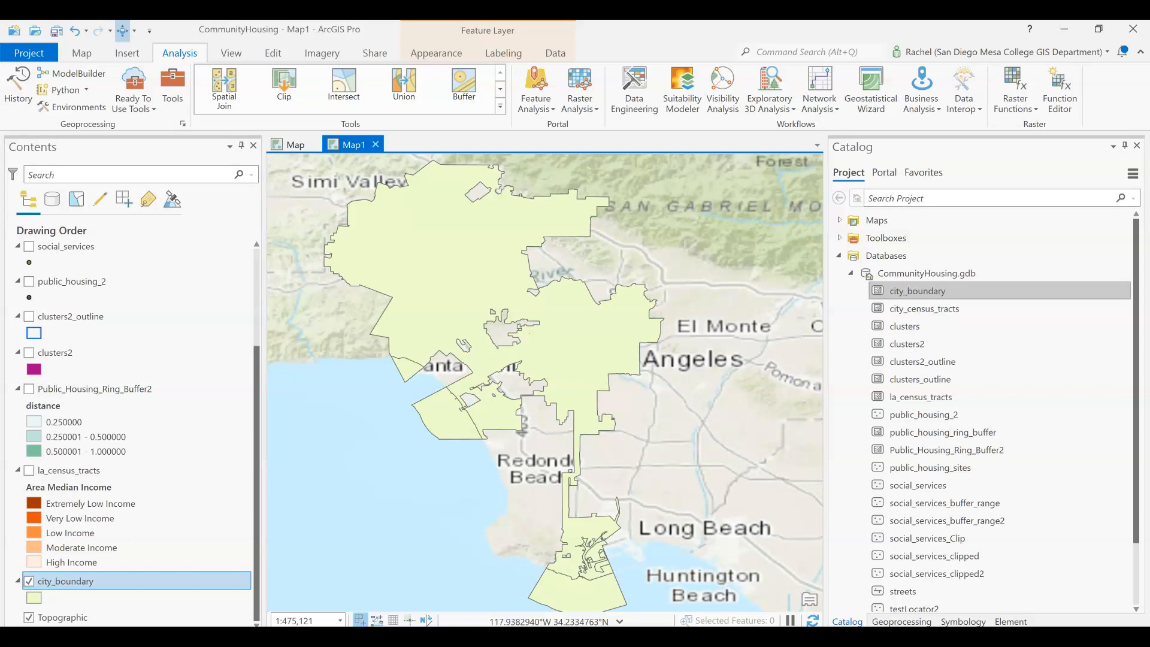
- Open the Intersect tool with city_boundary and la_census_tracts as input features
{"action": "left_click", "coordinate": [339, 84]}
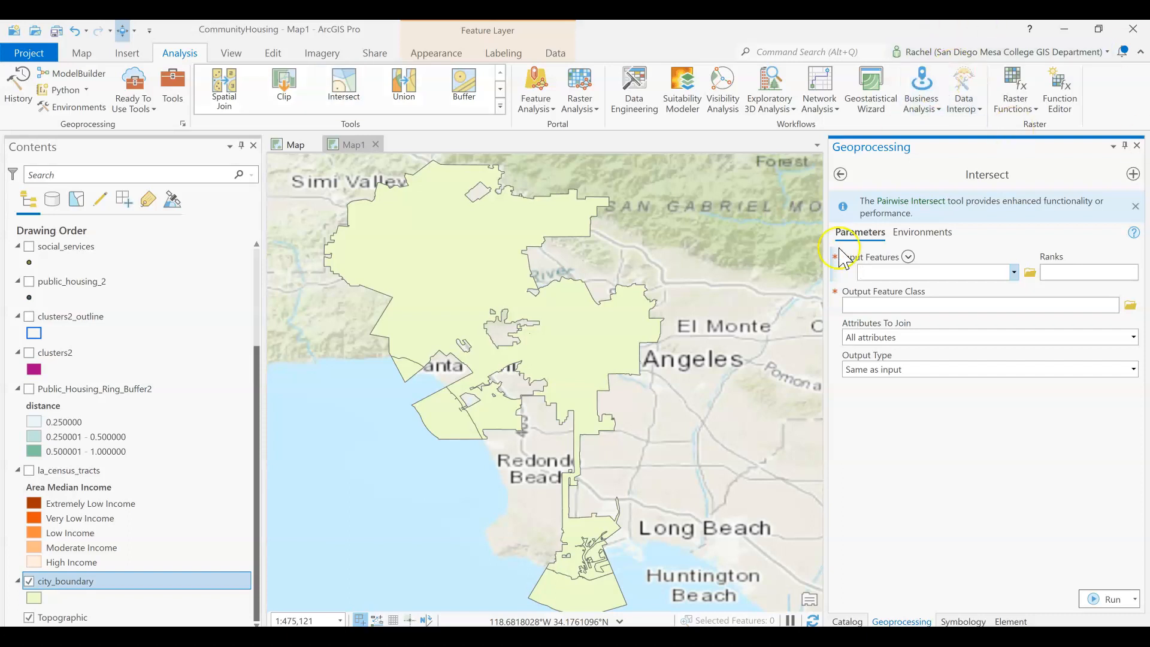
{"action": "left_click", "coordinate": [1013, 272]}
{"action": "left_click", "coordinate": [918, 419]}
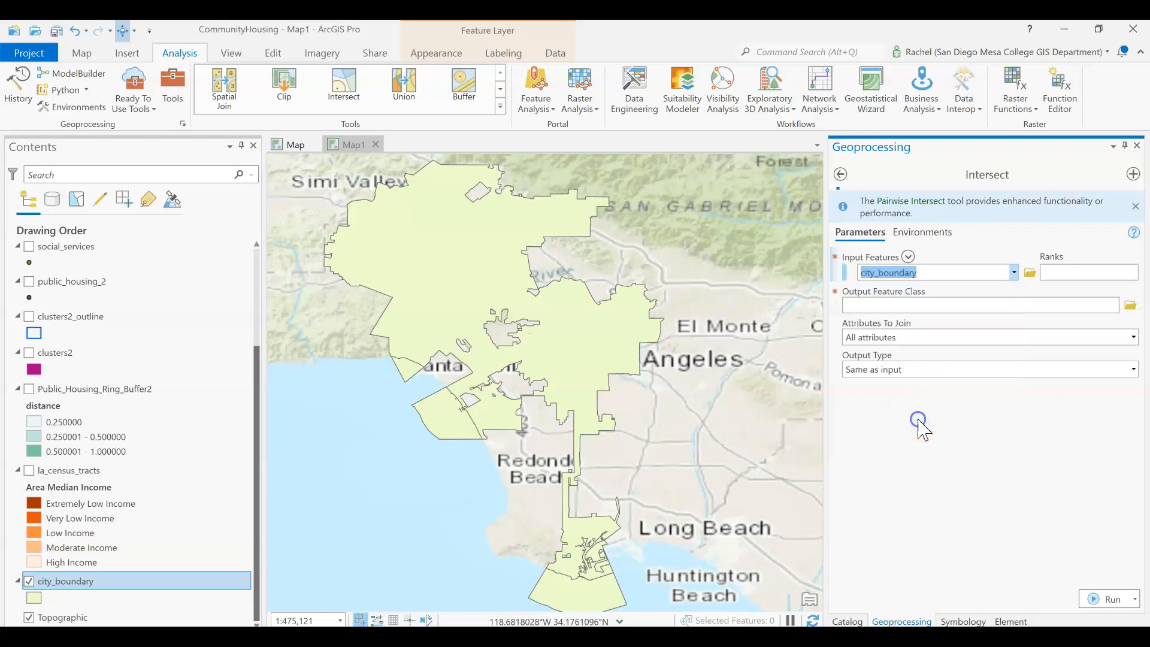
{"action": "left_click", "coordinate": [1012, 291]}
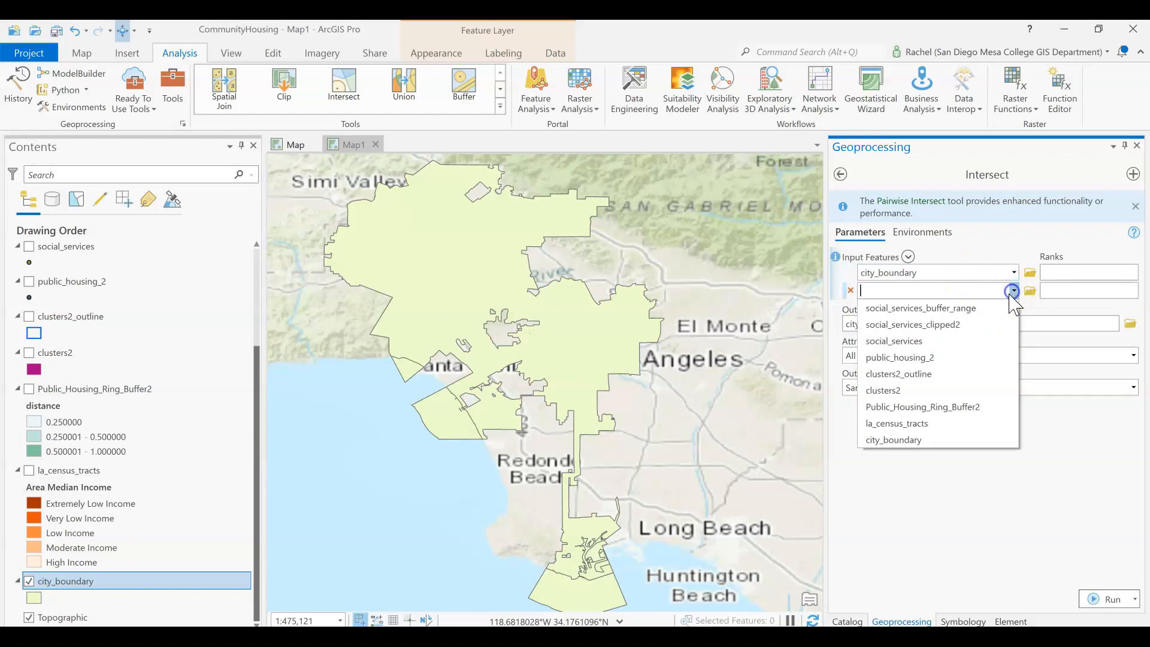
{"action": "left_click", "coordinate": [918, 426]}
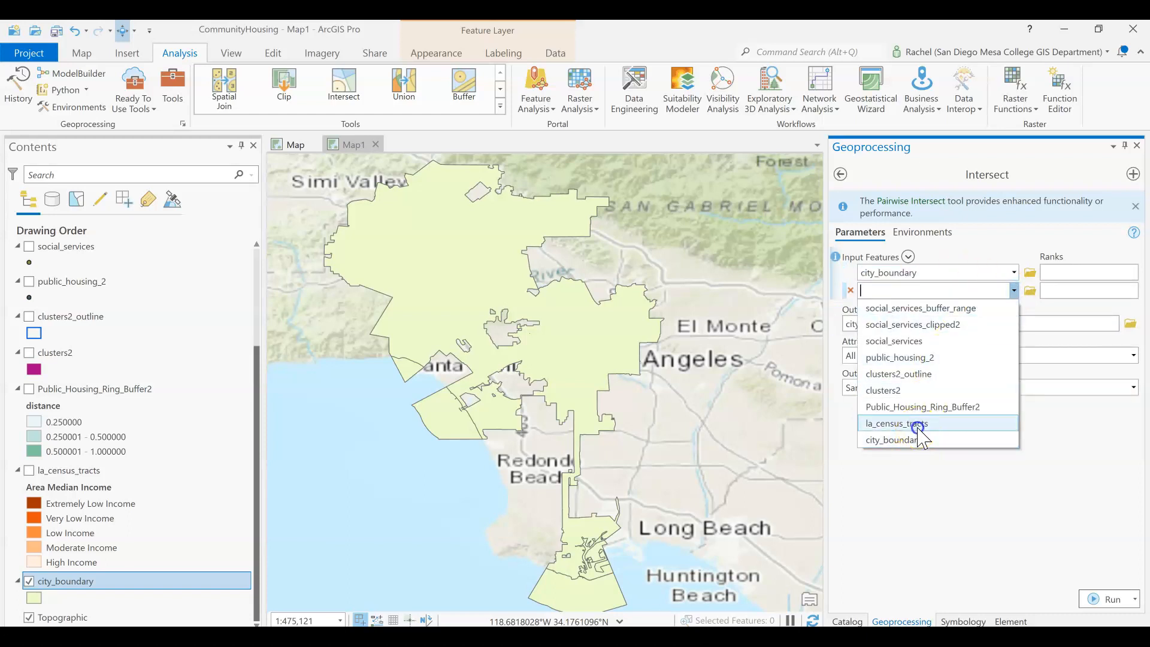
{"action": "left_click", "coordinate": [937, 343]}
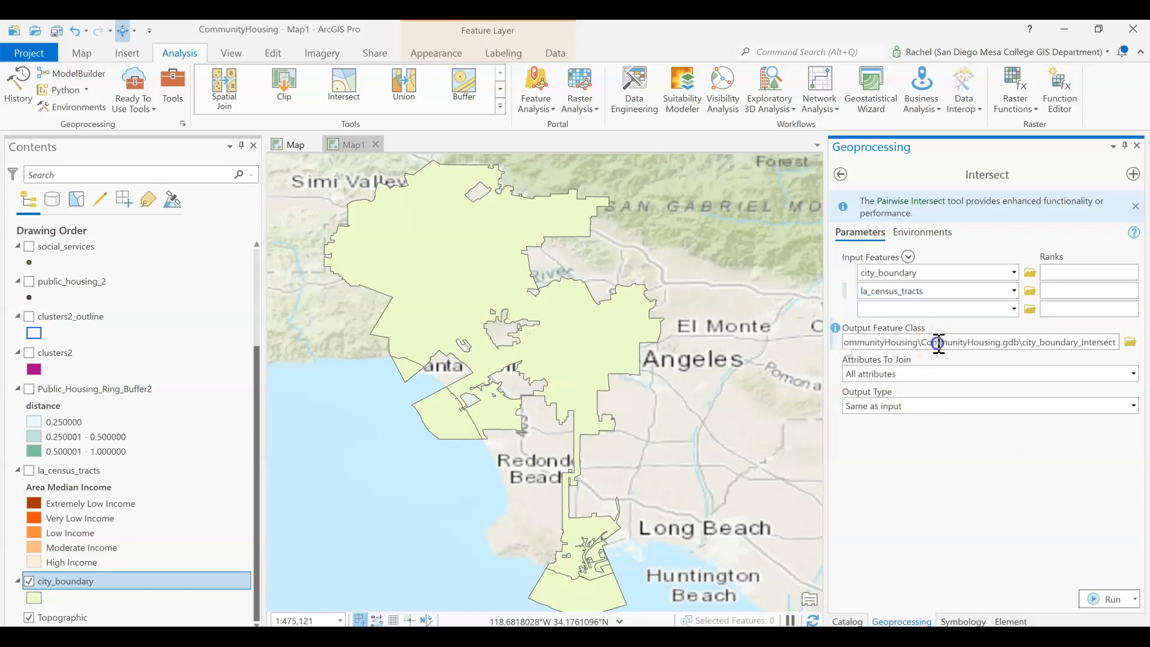
- Try to run the Intersect with the output named city_census tracts
{"action": "left_click", "coordinate": [1038, 343]}
{"action": "key", "text": "shift+End"}
{"action": "type", "text": "census tracts"}
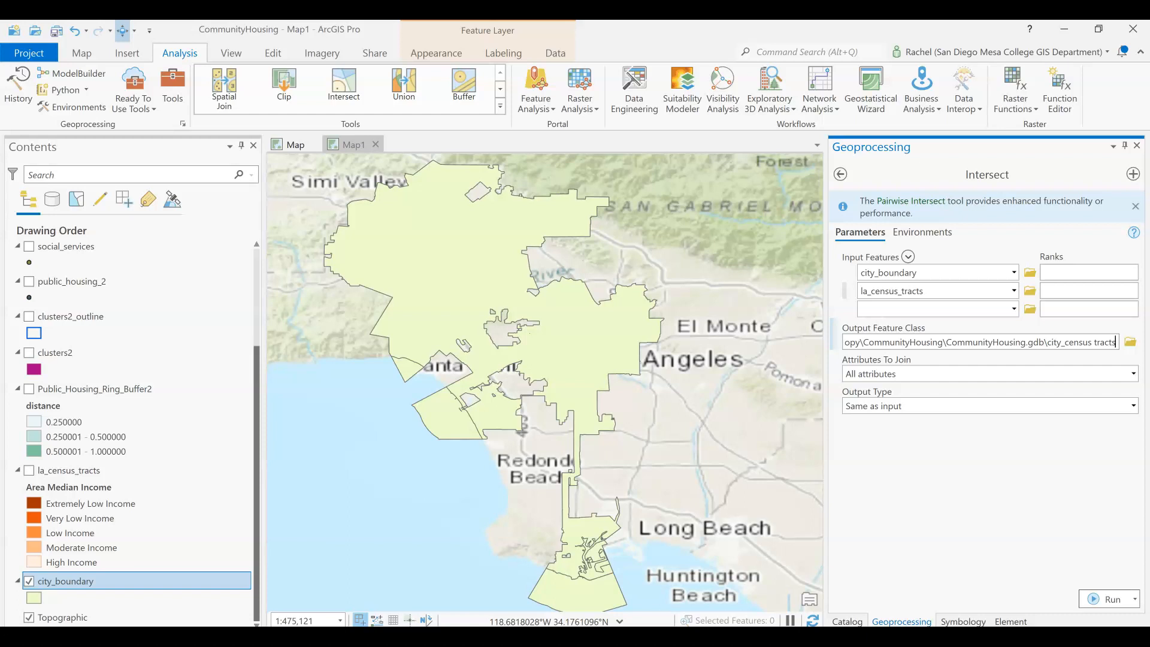
{"action": "left_click", "coordinate": [1108, 597]}
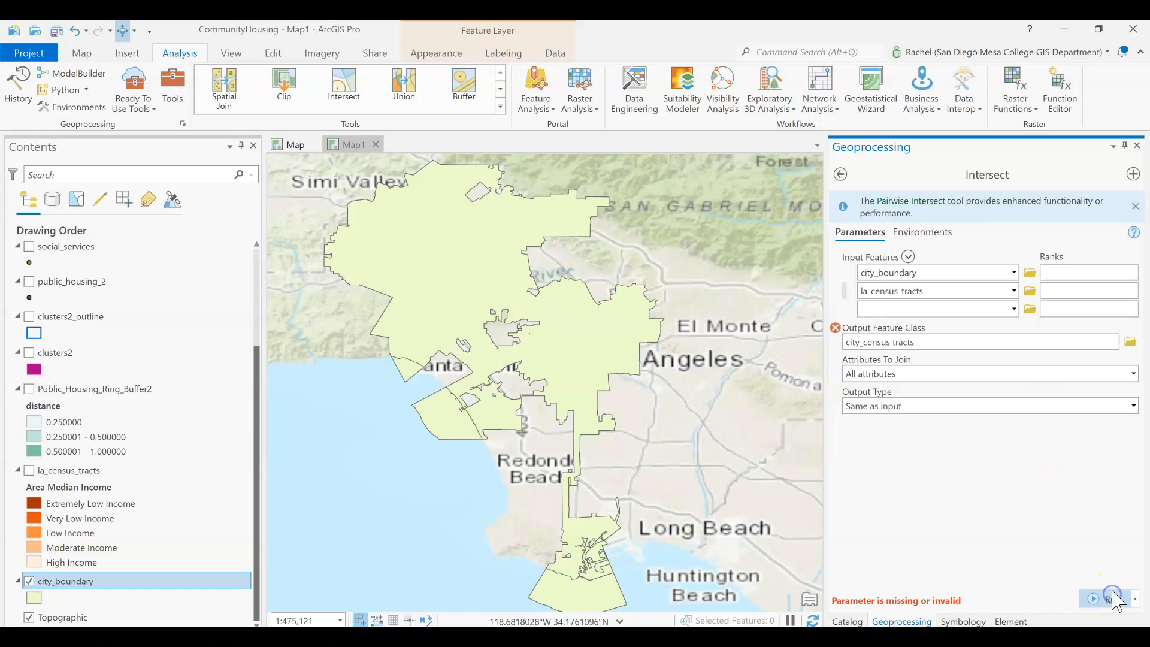
- Rename the Intersect output as city_census_tracts2 and run the tool
{"action": "left_click", "coordinate": [905, 342]}
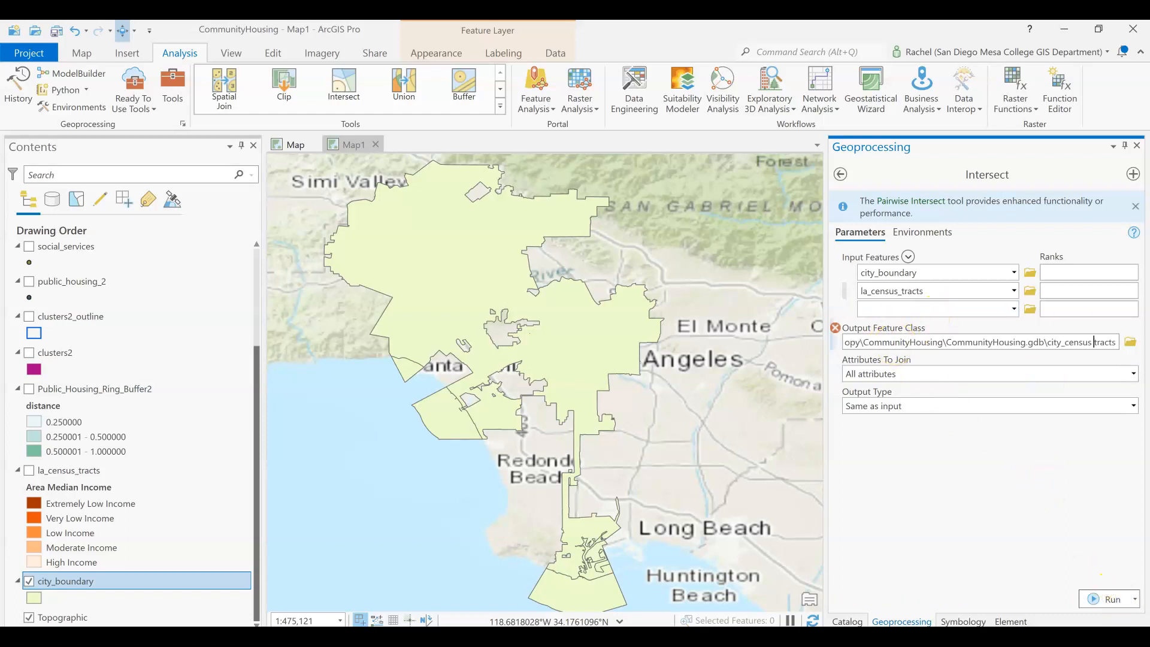
{"action": "key", "text": "BackSpace"}
{"action": "type", "text": "_"}
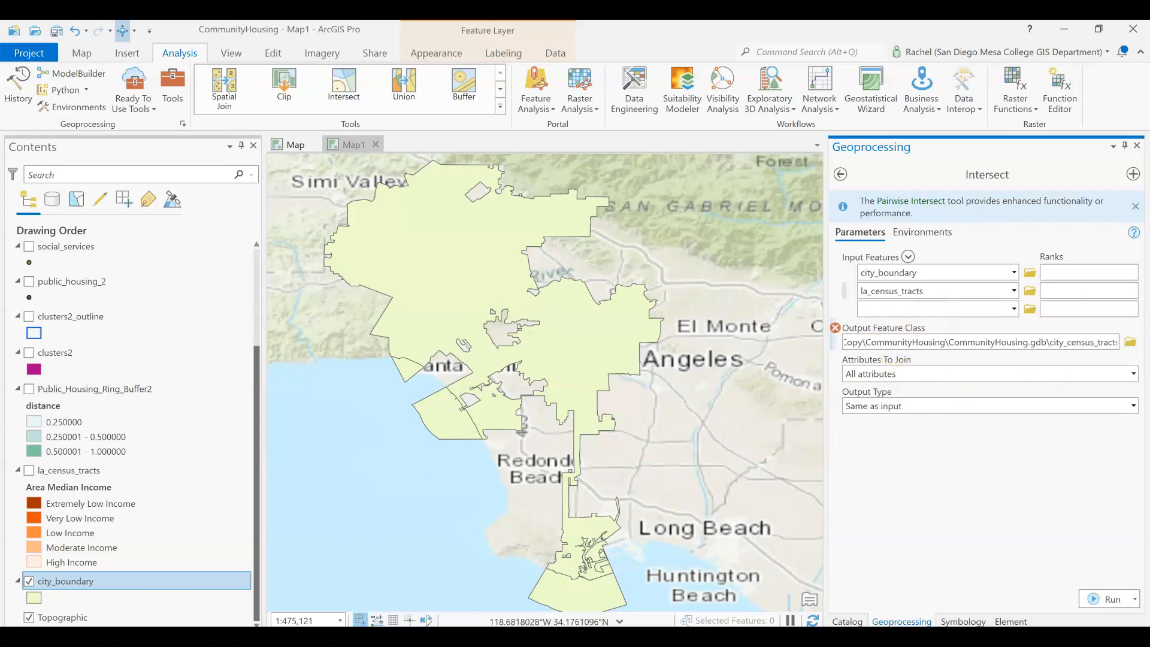
{"action": "key", "text": "Right"}
{"action": "key", "text": "Right"}
{"action": "type", "text": "2"}
{"action": "left_click", "coordinate": [1028, 513]}
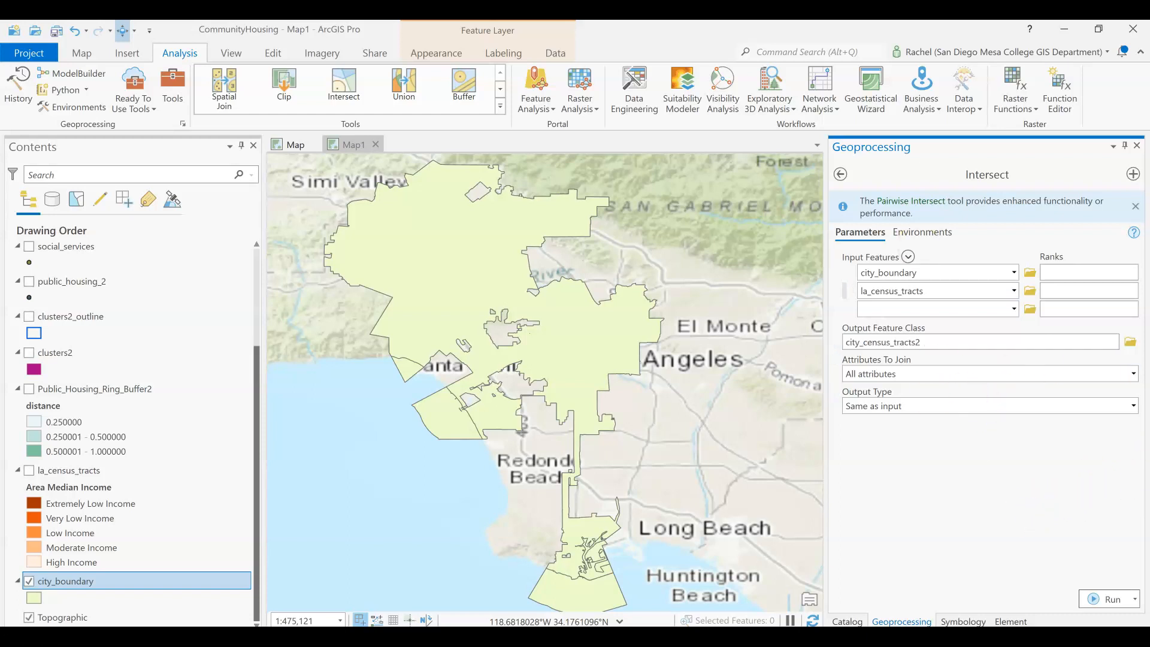
{"action": "left_click", "coordinate": [1107, 599]}
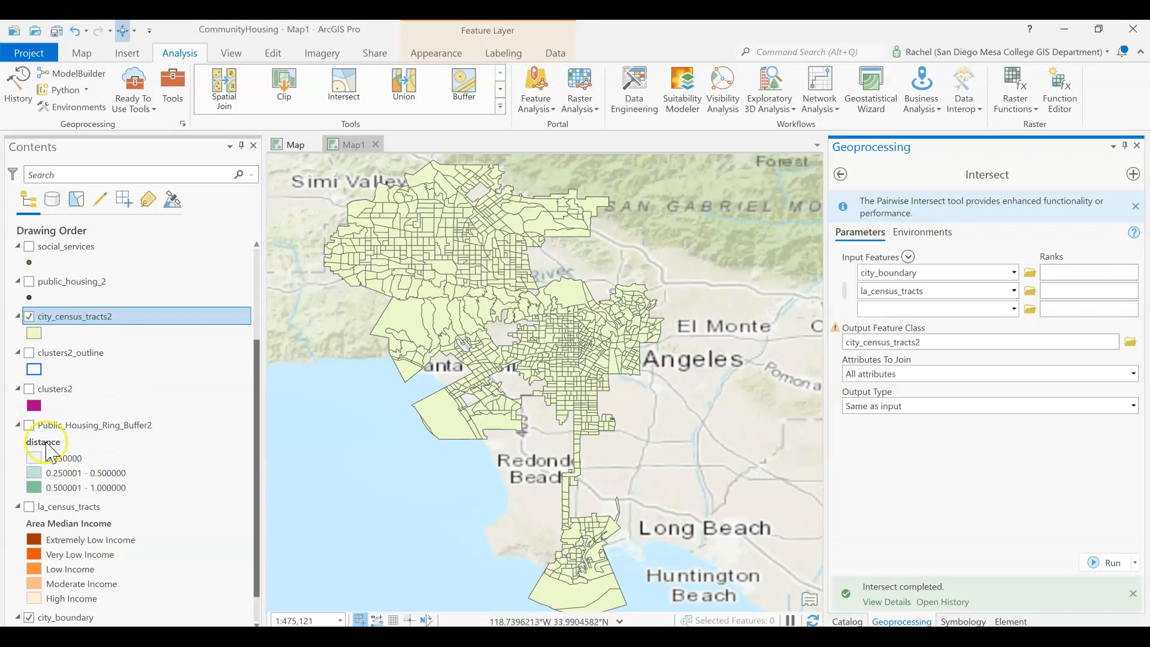
- Hide the city_boundary layer
{"action": "scroll", "coordinate": [20, 383], "scroll_direction": "down", "scroll_amount": 1}
{"action": "left_click", "coordinate": [29, 581]}
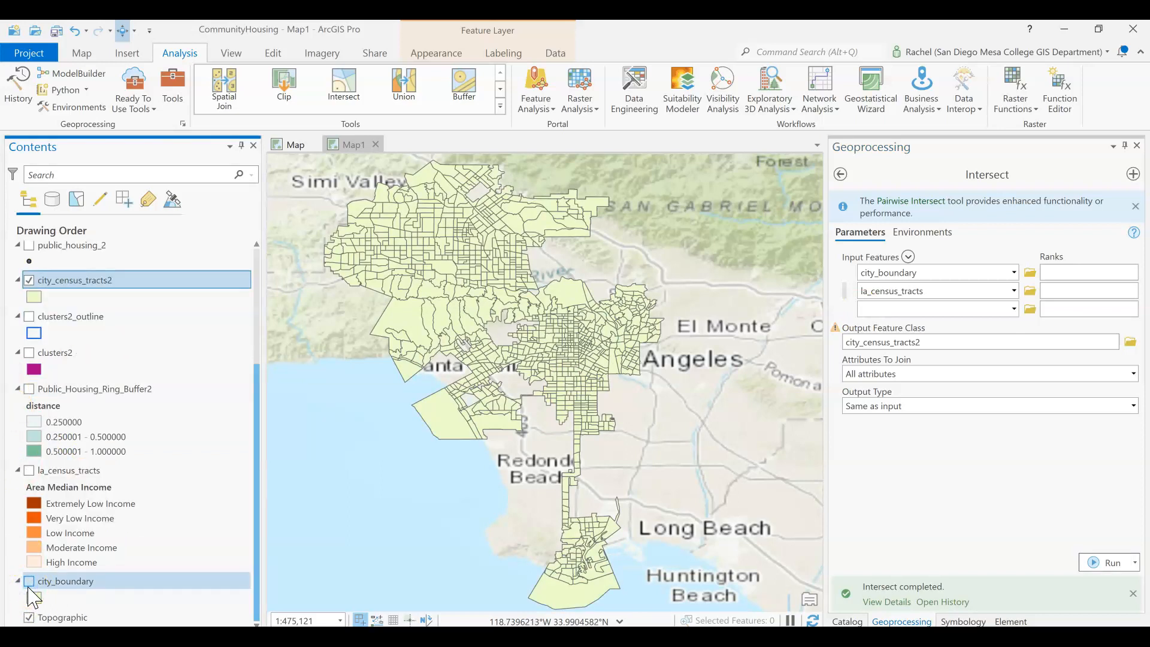
{"action": "scroll", "coordinate": [33, 596], "scroll_direction": "up", "scroll_amount": 5}
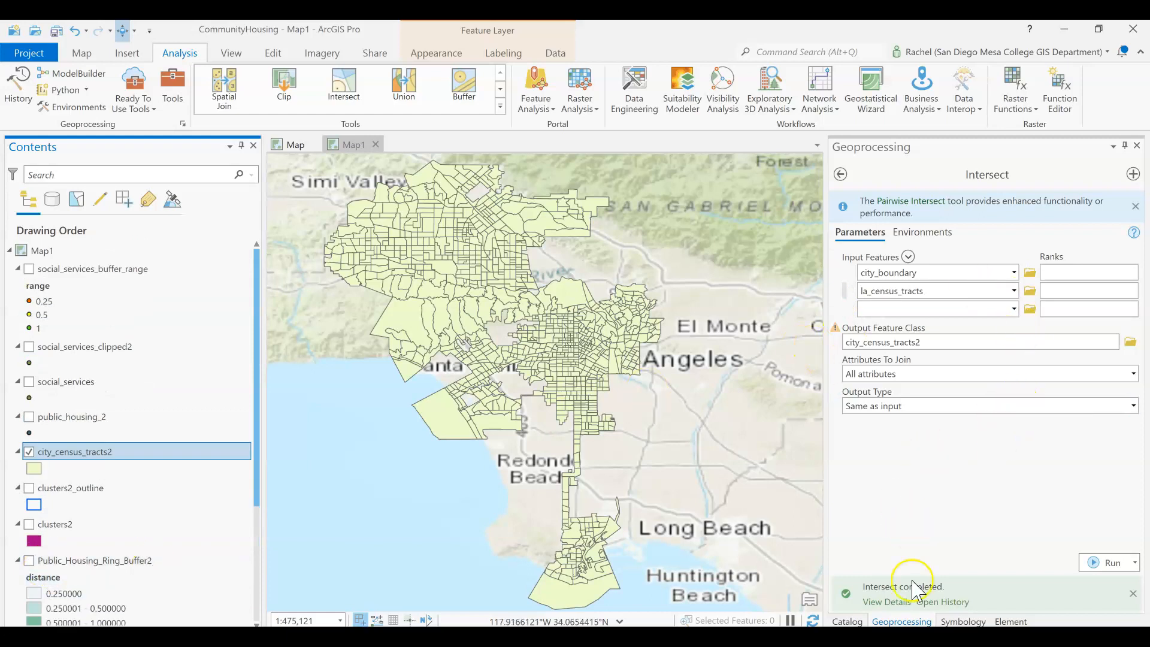
- Import symbology from the la_census_tracts layer into city_census_tracts2, matching the Area Median Income field, and run it
{"action": "left_click", "coordinate": [968, 623]}
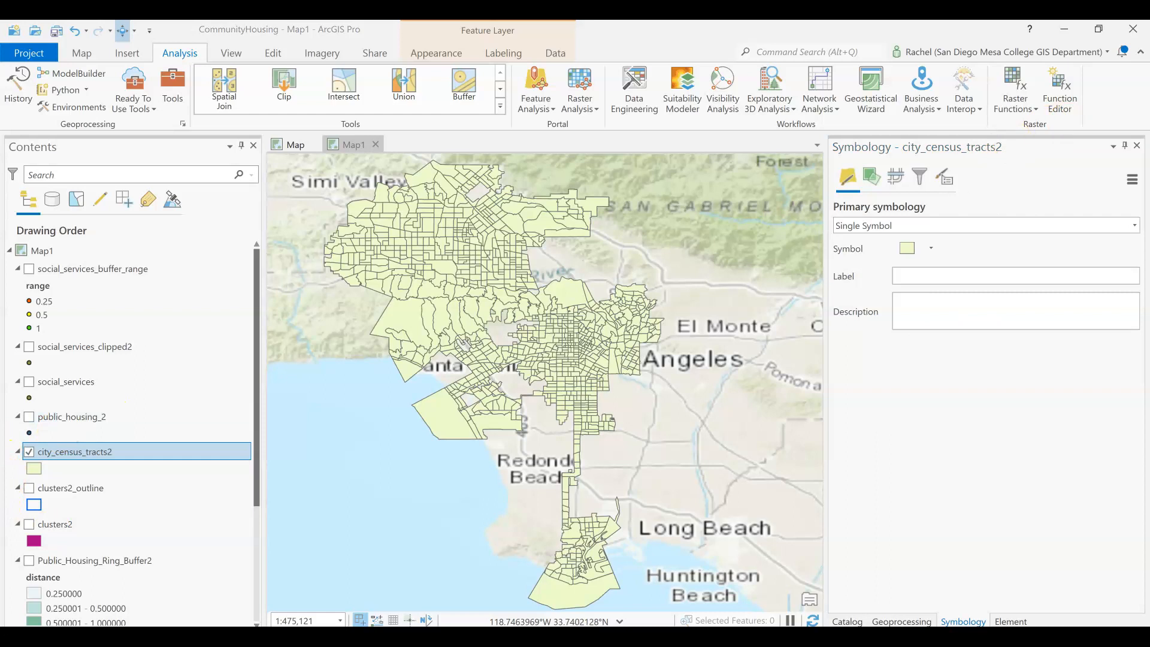
{"action": "left_click", "coordinate": [1131, 180]}
{"action": "left_click", "coordinate": [1119, 203]}
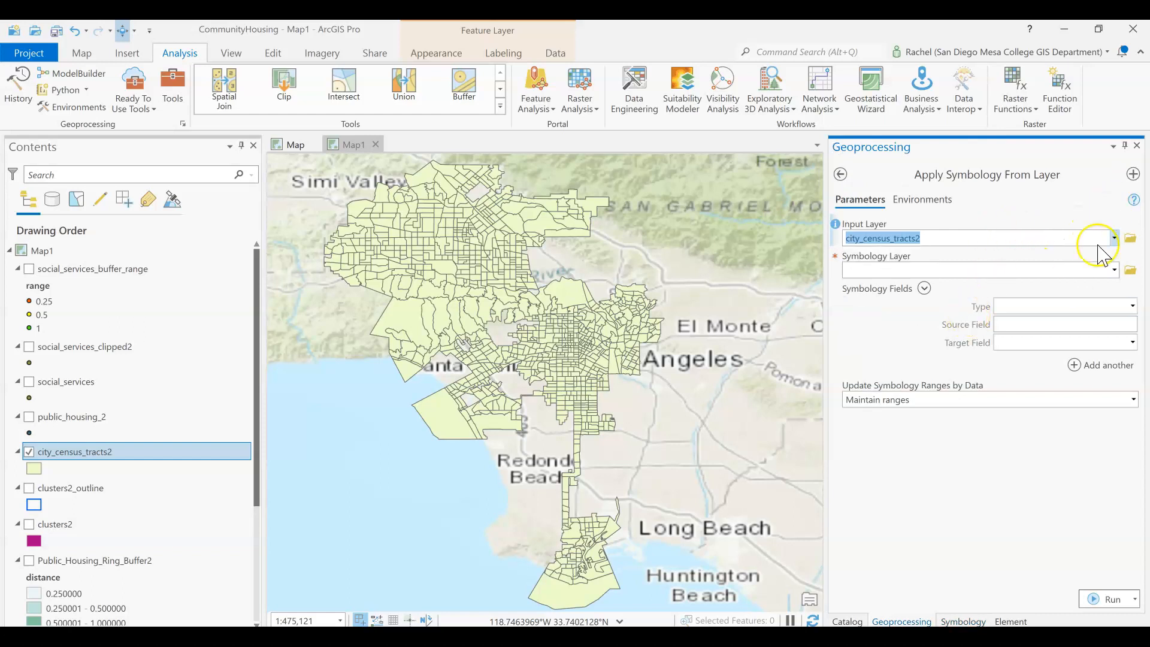
{"action": "left_click", "coordinate": [1114, 270]}
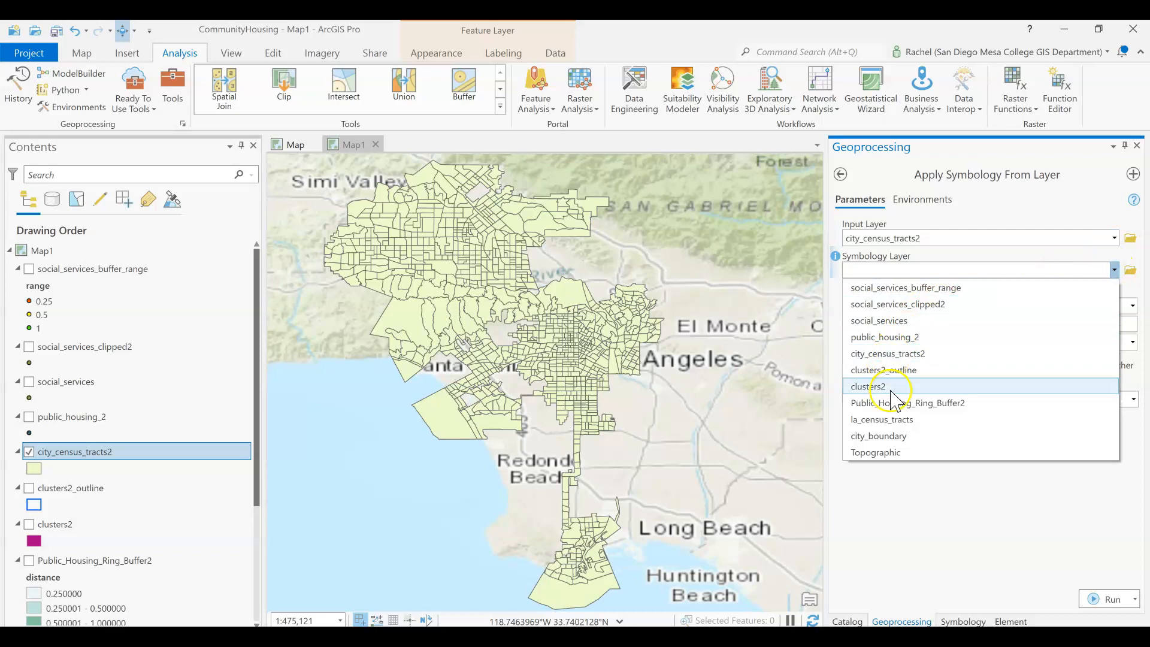
{"action": "left_click", "coordinate": [908, 427]}
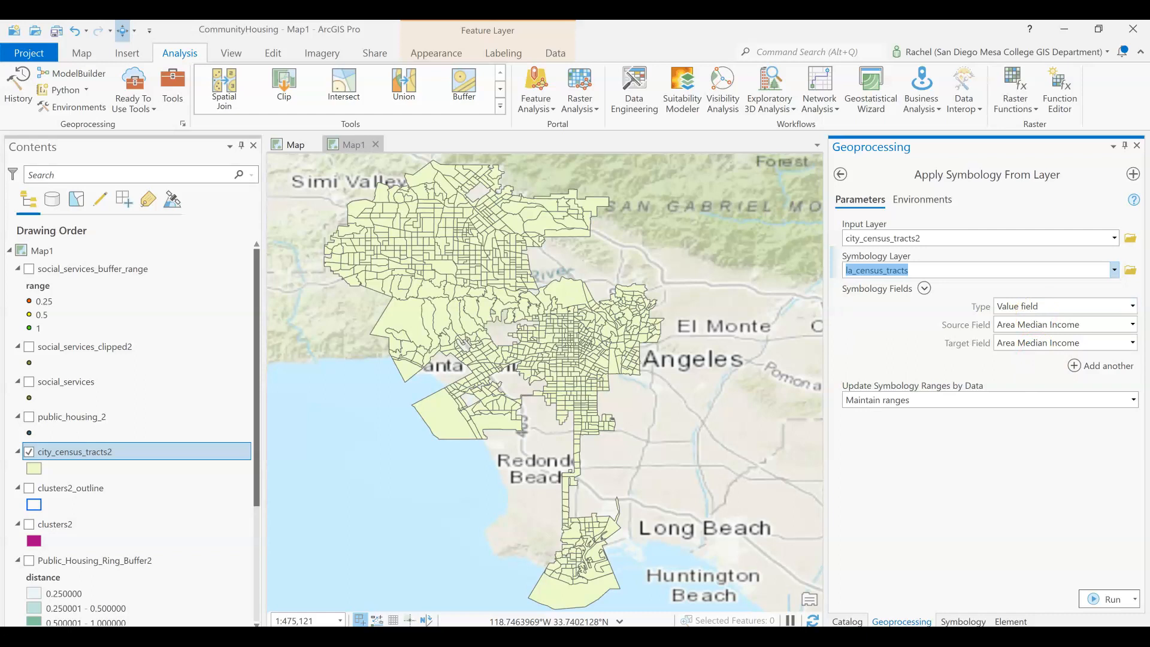
{"action": "left_click", "coordinate": [1084, 600]}
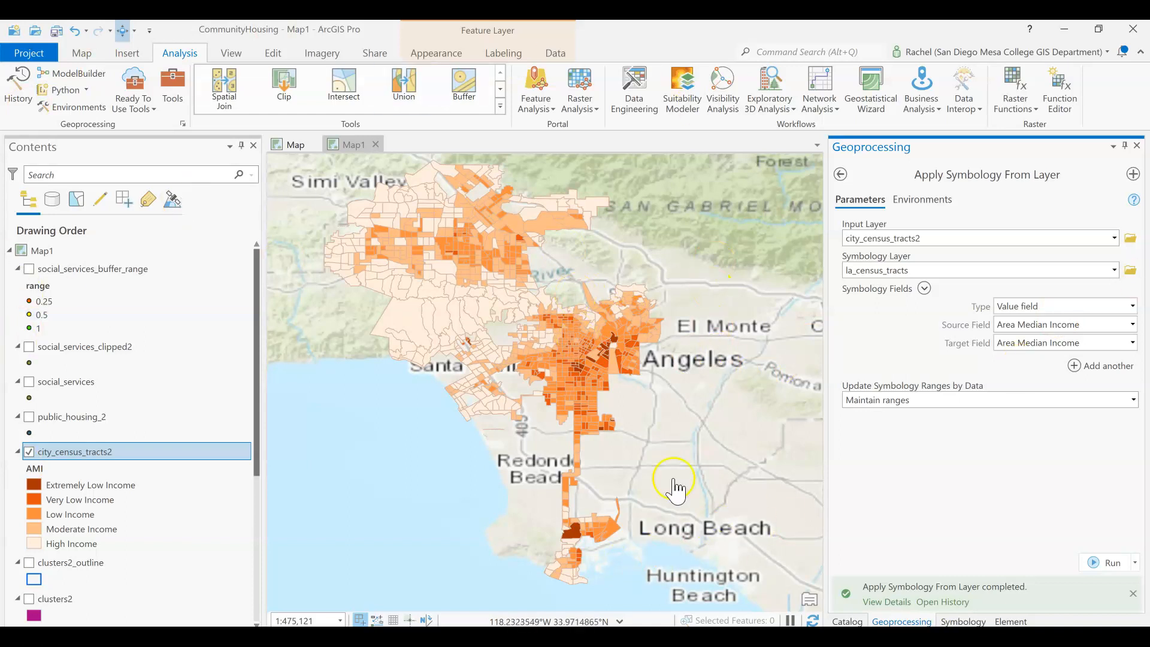
- Review city_census_tracts2's graduated Area Median Income symbology and the layer list
{"action": "left_click", "coordinate": [958, 621]}
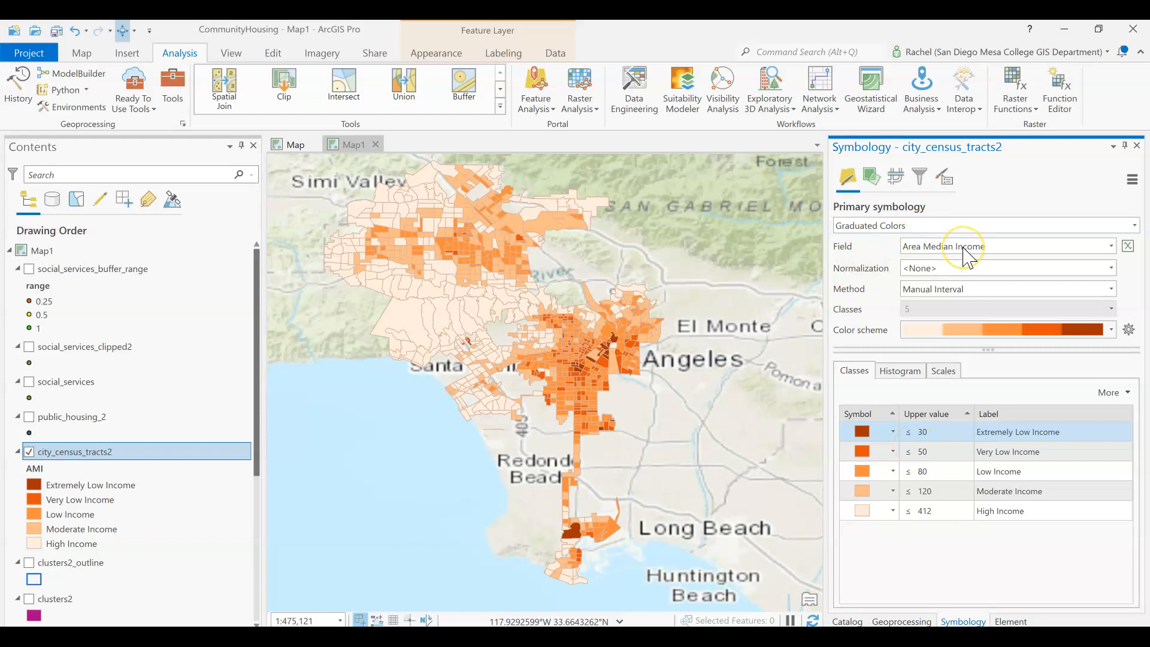
{"action": "left_click", "coordinate": [1112, 250]}
{"action": "left_click", "coordinate": [1112, 250]}
{"action": "left_click", "coordinate": [1113, 250]}
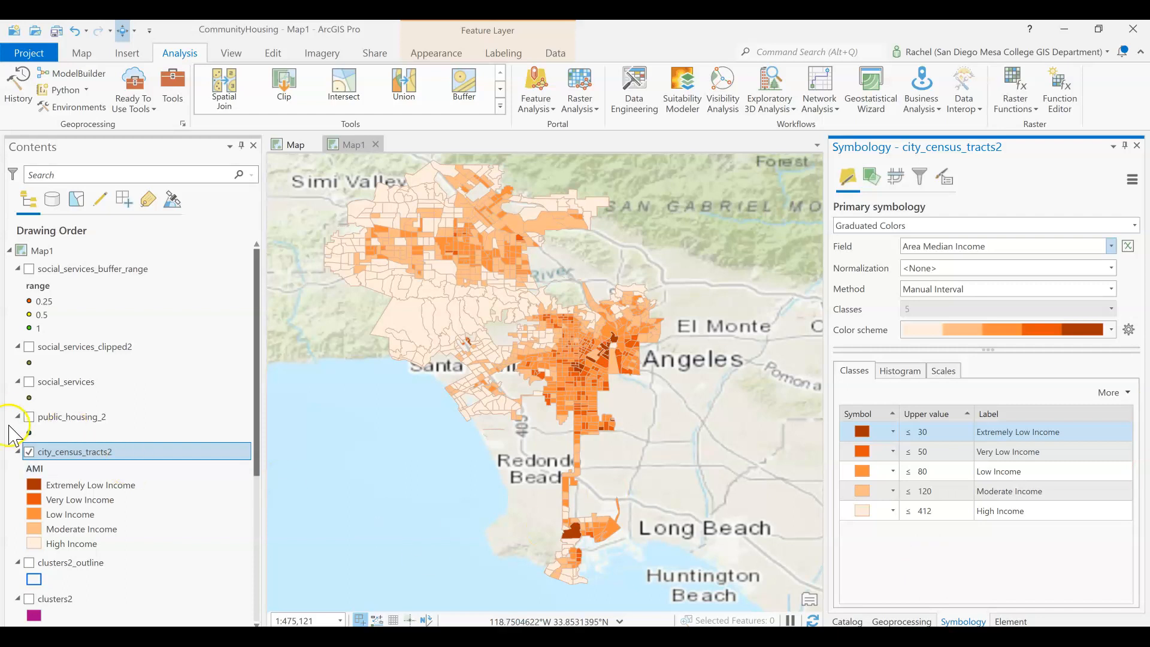
{"action": "scroll", "coordinate": [80, 526], "scroll_direction": "down", "scroll_amount": 4}
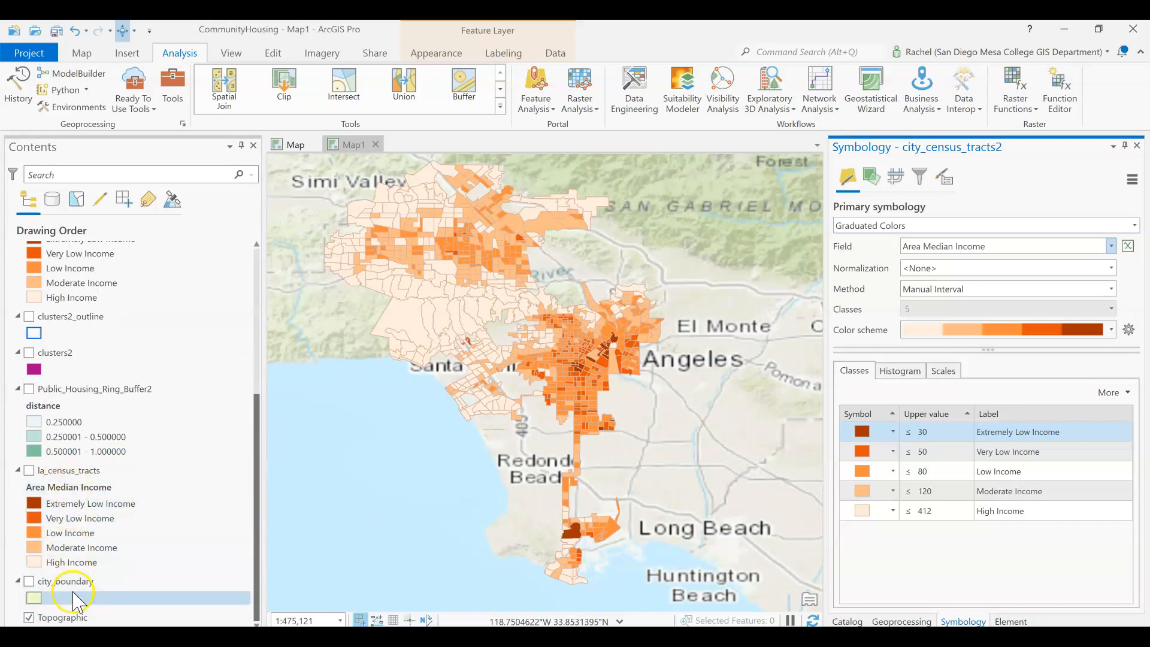
{"action": "scroll", "coordinate": [90, 503], "scroll_direction": "up", "scroll_amount": 3}
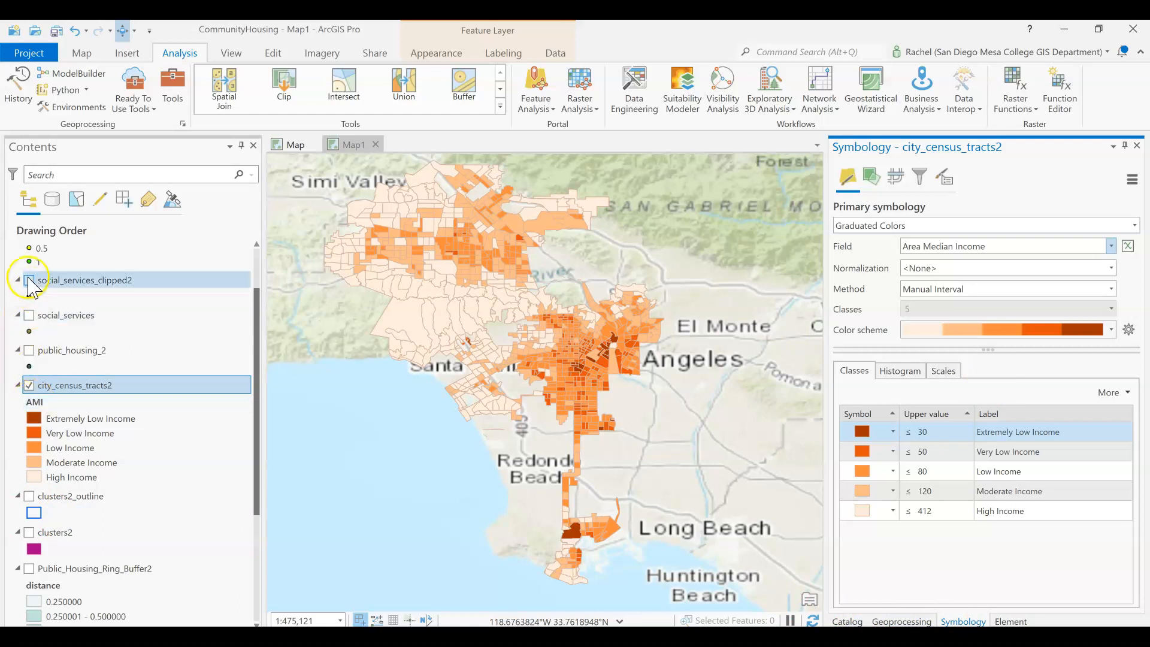
{"action": "scroll", "coordinate": [32, 287], "scroll_direction": "up", "scroll_amount": 2}
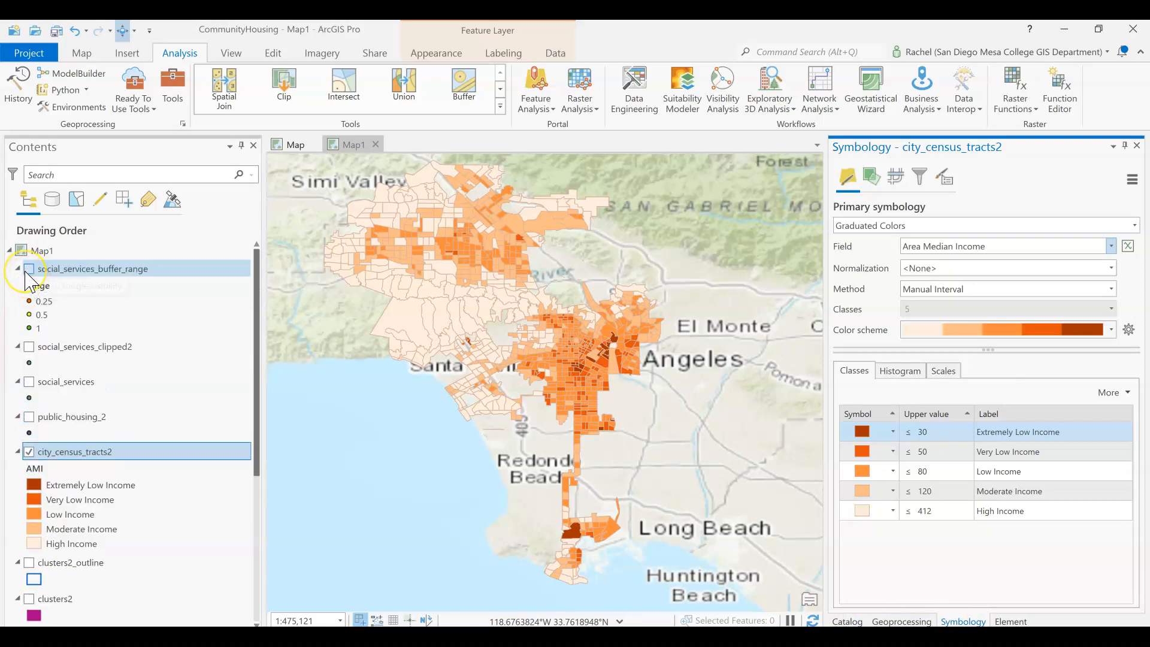
- Turn on the social_services_buffer_range, public_housing_2 and Public_Housing_Ring_Buffer2 layers
{"action": "left_click", "coordinate": [28, 268]}
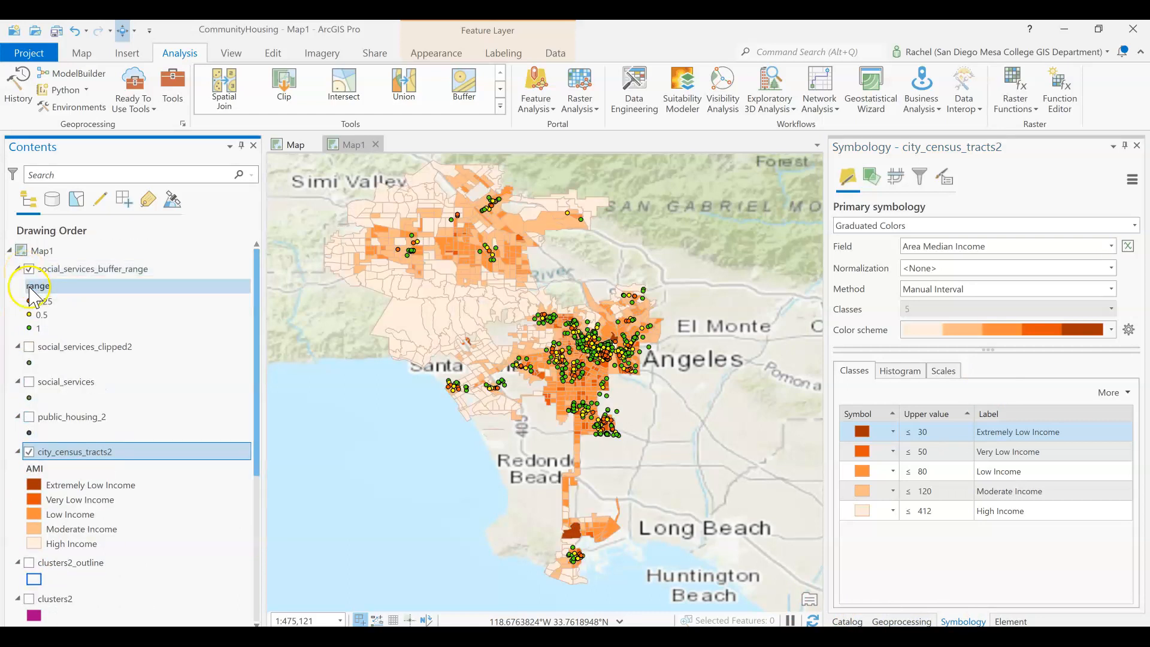
{"action": "left_click", "coordinate": [28, 416]}
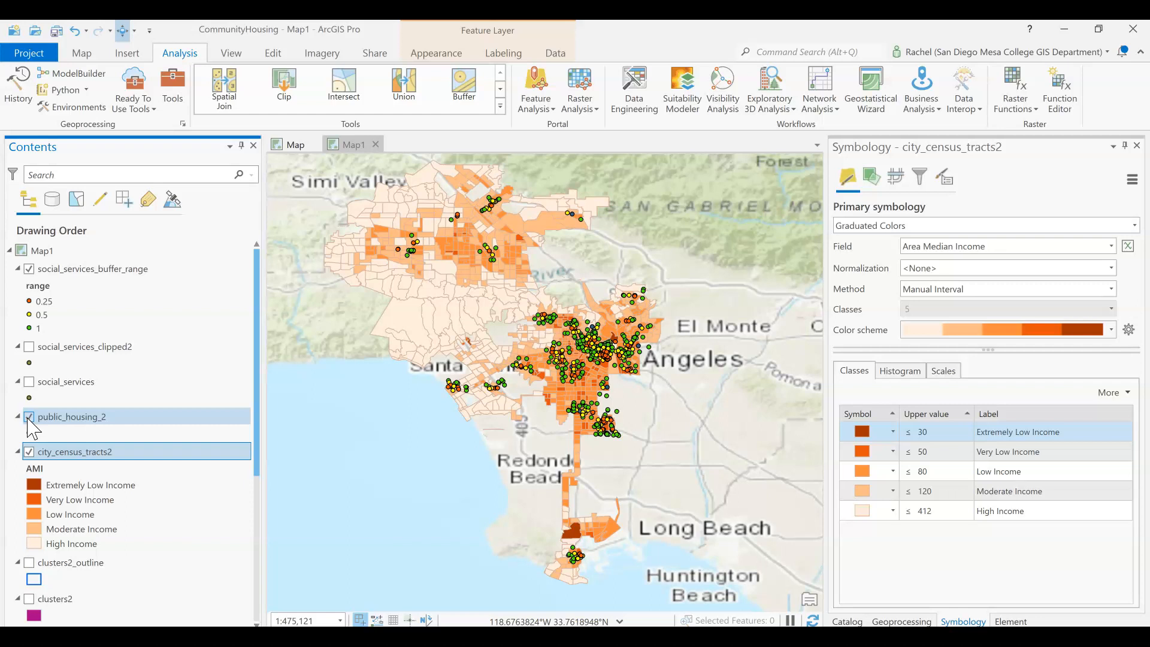
{"action": "left_click", "coordinate": [33, 470]}
{"action": "scroll", "coordinate": [33, 473], "scroll_direction": "down", "scroll_amount": 3}
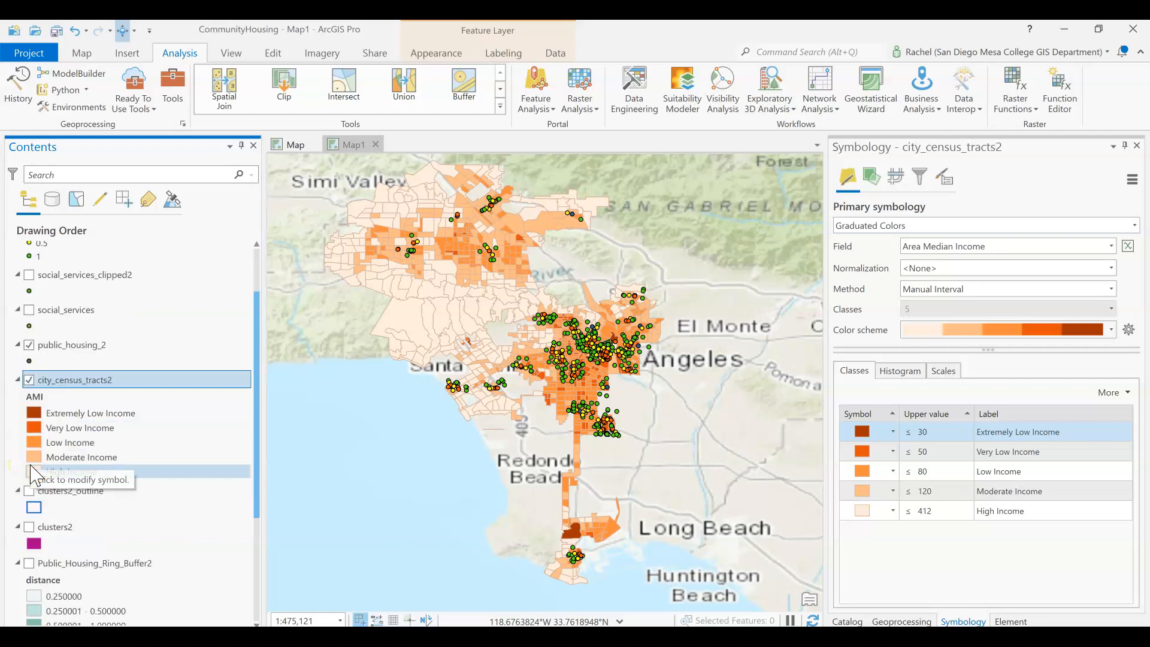
{"action": "left_click", "coordinate": [28, 528]}
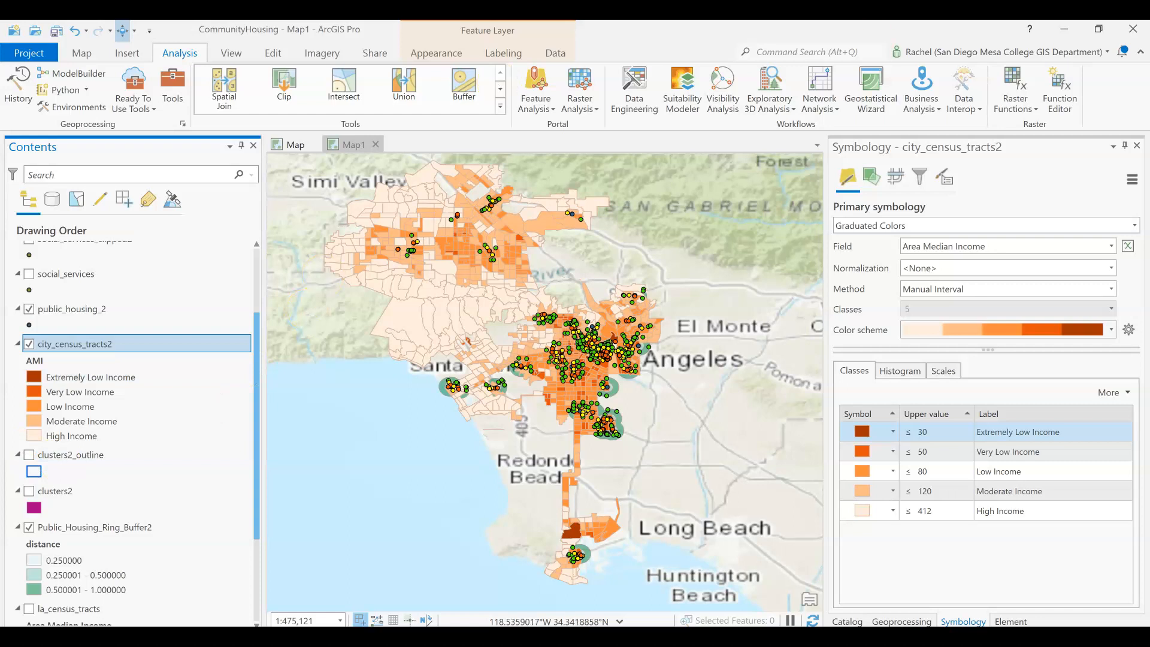
- Move Public_Housing_Ring_Buffer2 above city_census_tracts2 in the drawing order
{"action": "scroll", "coordinate": [592, 398], "scroll_direction": "up", "scroll_amount": 3}
{"action": "scroll", "coordinate": [591, 398], "scroll_direction": "up", "scroll_amount": 3}
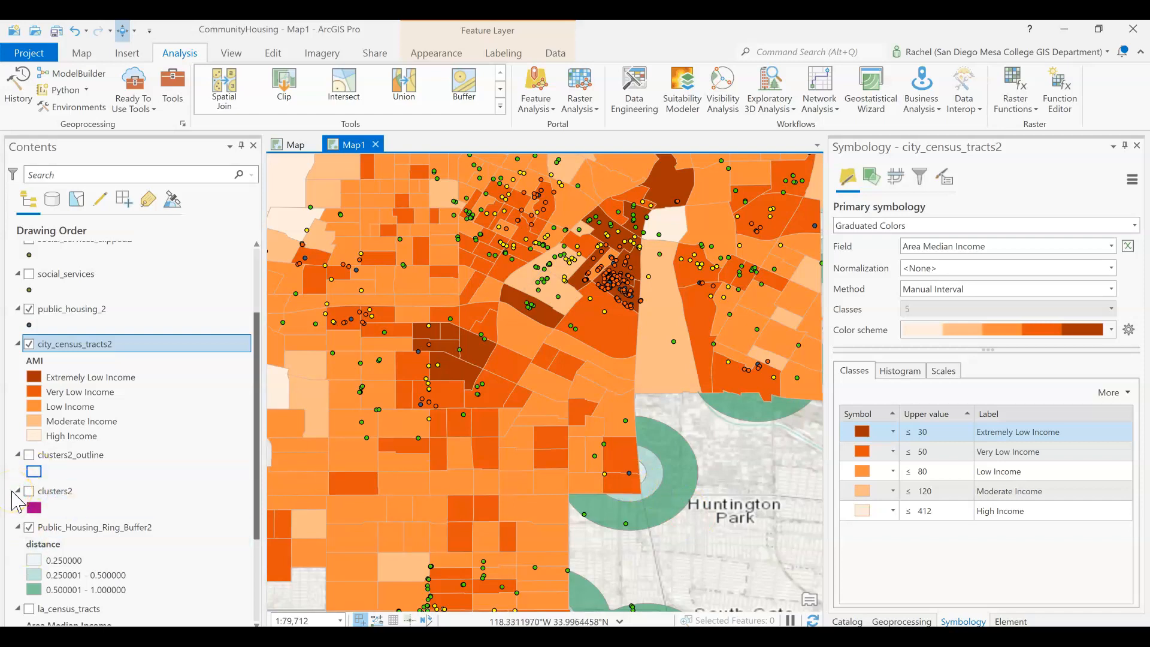
{"action": "left_click", "coordinate": [12, 492]}
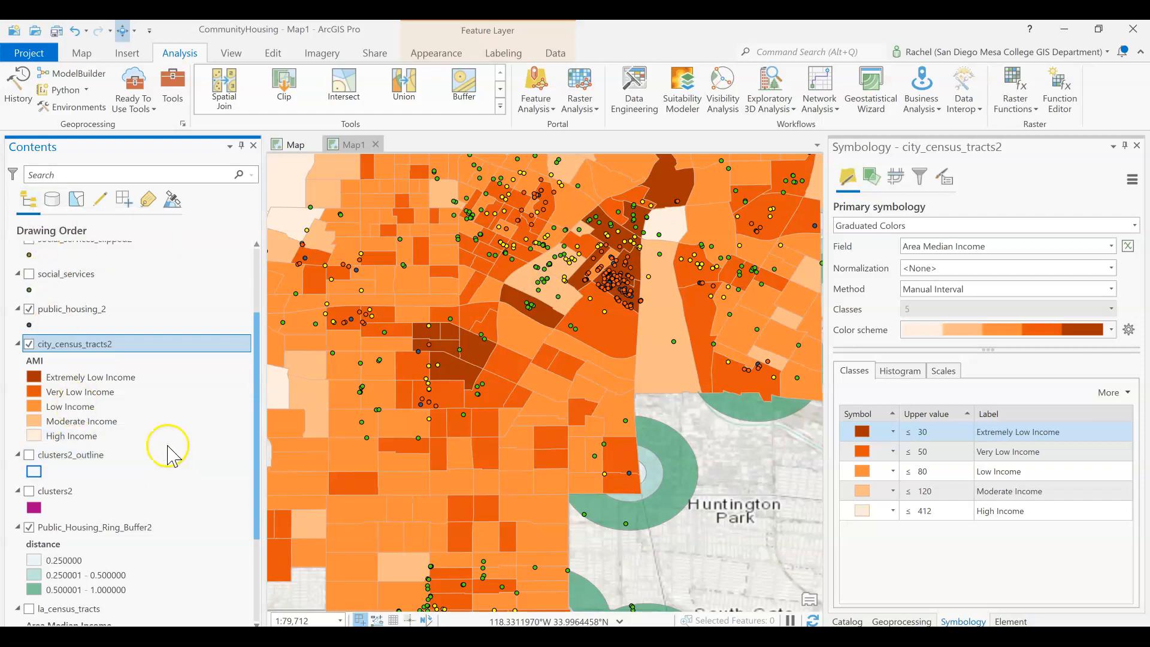
{"action": "left_click", "coordinate": [97, 527]}
{"action": "left_click_drag", "start_coordinate": [99, 516], "coordinate": [94, 333]}
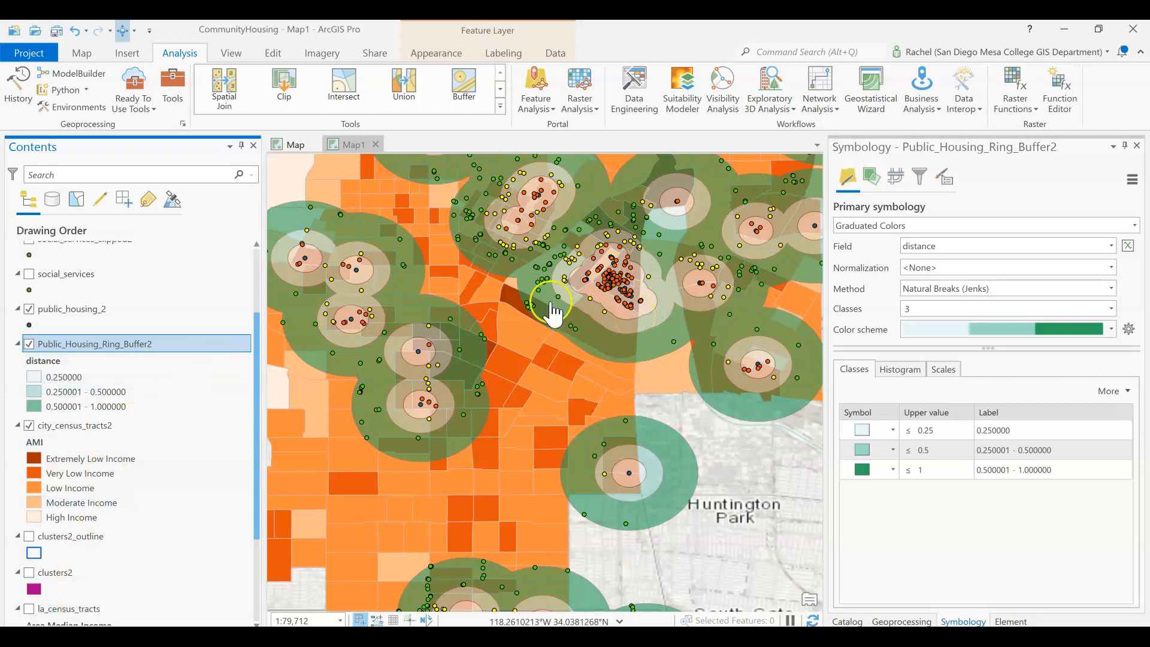
- Collapse the social_services_clipped2 and social_services layer legends
{"action": "scroll", "coordinate": [623, 290], "scroll_direction": "up", "scroll_amount": 15}
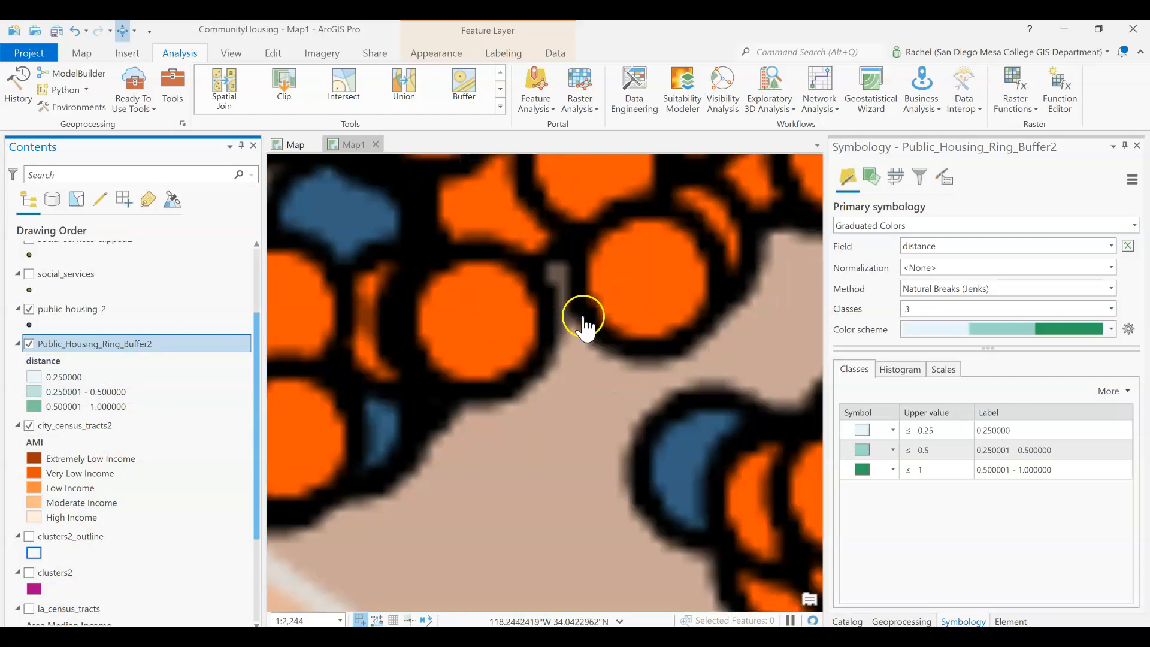
{"action": "scroll", "coordinate": [368, 425], "scroll_direction": "down", "scroll_amount": 5}
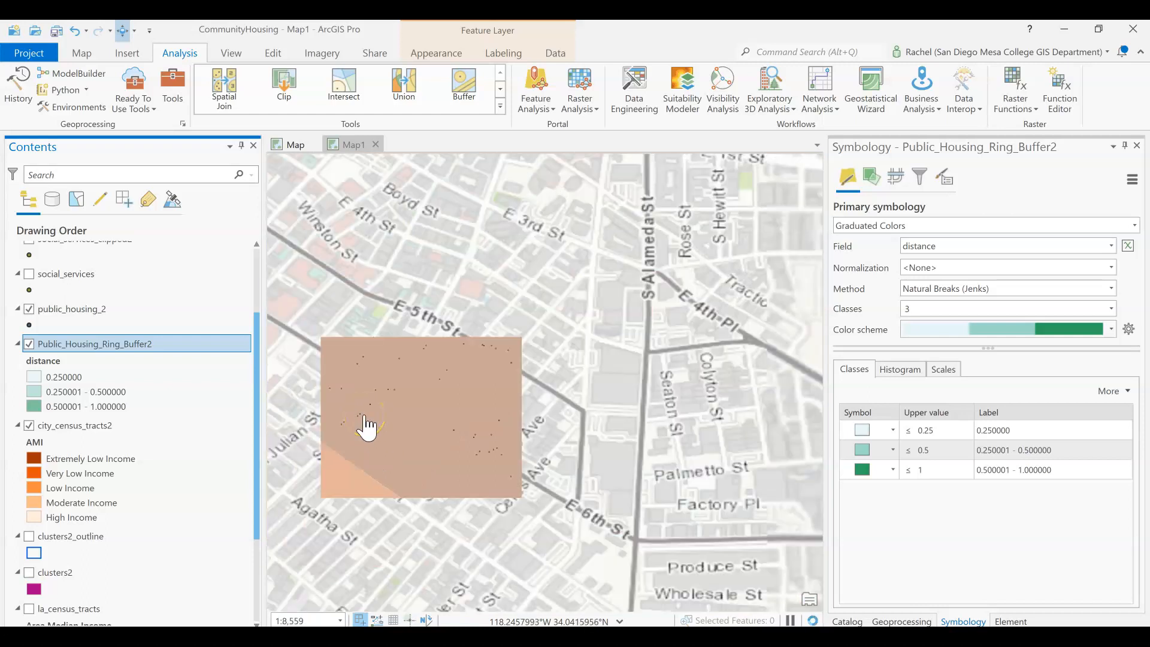
{"action": "scroll", "coordinate": [367, 426], "scroll_direction": "down", "scroll_amount": 12}
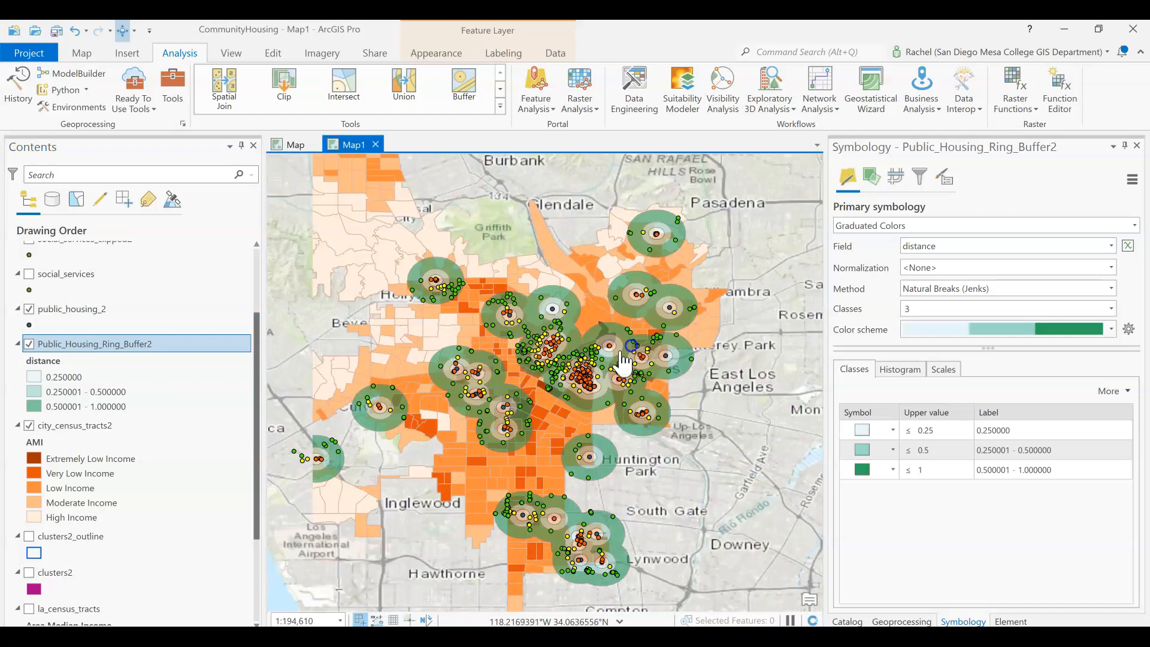
{"action": "left_click_drag", "start_coordinate": [621, 354], "coordinate": [622, 352]}
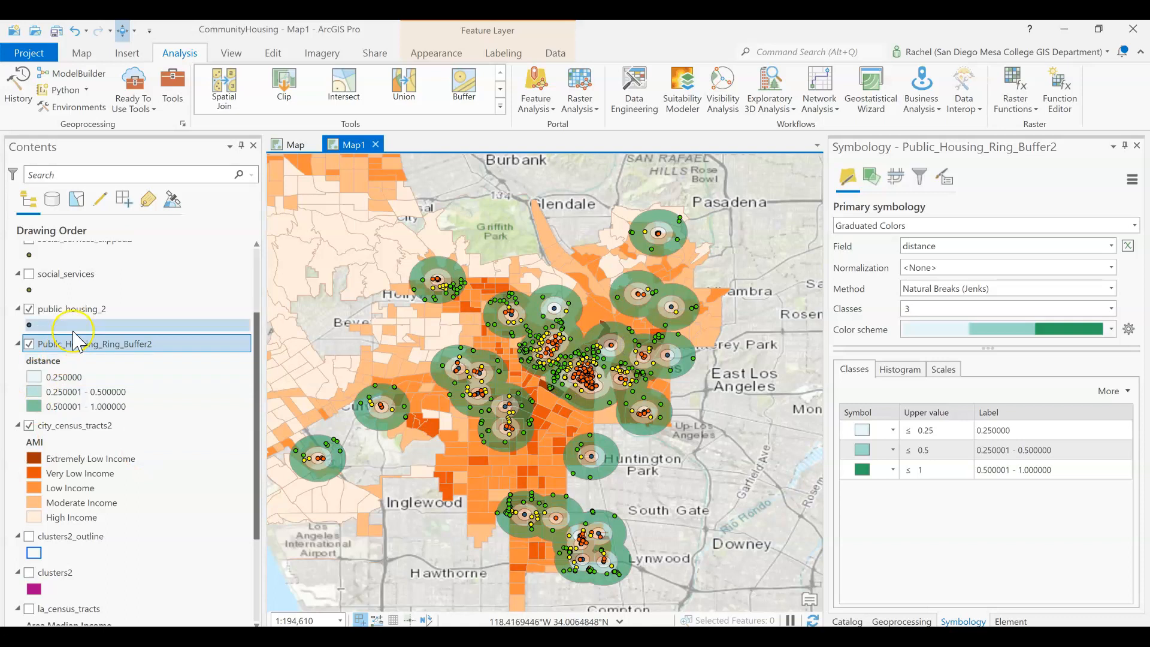
{"action": "scroll", "coordinate": [73, 341], "scroll_direction": "up", "scroll_amount": 5}
{"action": "left_click", "coordinate": [18, 347]}
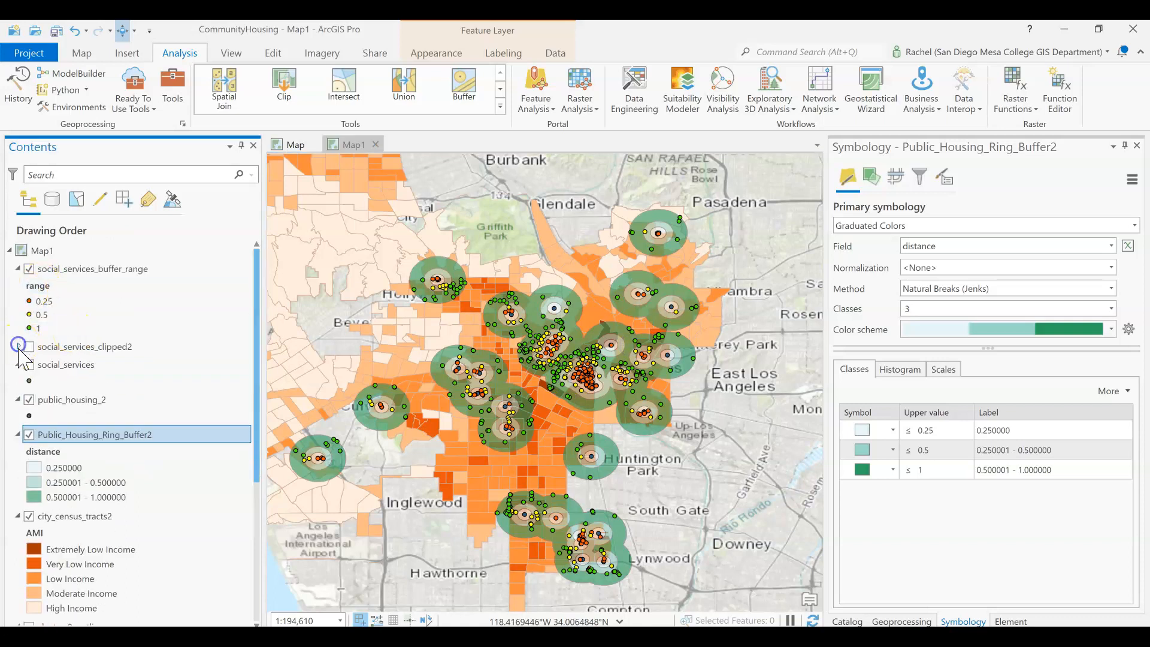
{"action": "left_click", "coordinate": [20, 364]}
{"action": "left_click", "coordinate": [17, 367]}
- Reorder layers so social_services_buffer_range draws above Public_Housing_Ring_Buffer2 and public_housing_2 sits directly above city_census_tracts2
{"action": "left_click_drag", "start_coordinate": [99, 269], "coordinate": [90, 448]}
{"action": "mouse_move", "coordinate": [68, 516]}
{"action": "left_mouse_down"}
{"action": "mouse_move", "coordinate": [89, 478]}
{"action": "mouse_move", "coordinate": [108, 290]}
{"action": "mouse_move", "coordinate": [97, 328]}
{"action": "mouse_move", "coordinate": [96, 306]}
{"action": "mouse_move", "coordinate": [98, 616]}
{"action": "mouse_move", "coordinate": [85, 394]}
{"action": "left_mouse_up"}
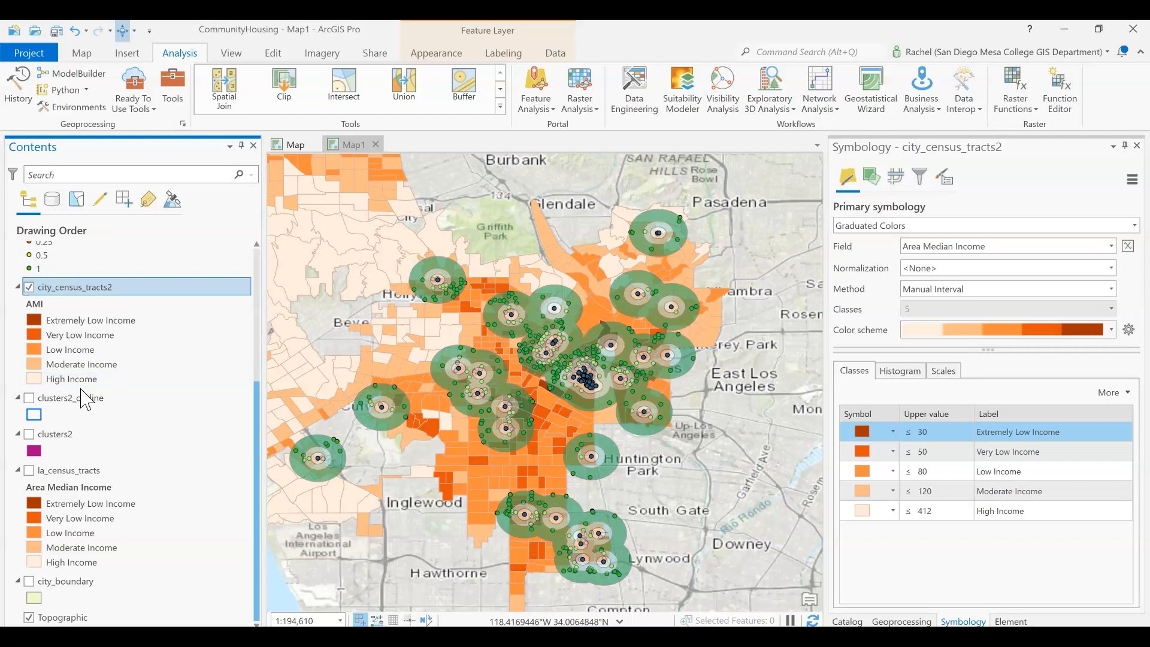
{"action": "scroll", "coordinate": [87, 398], "scroll_direction": "up", "scroll_amount": 5}
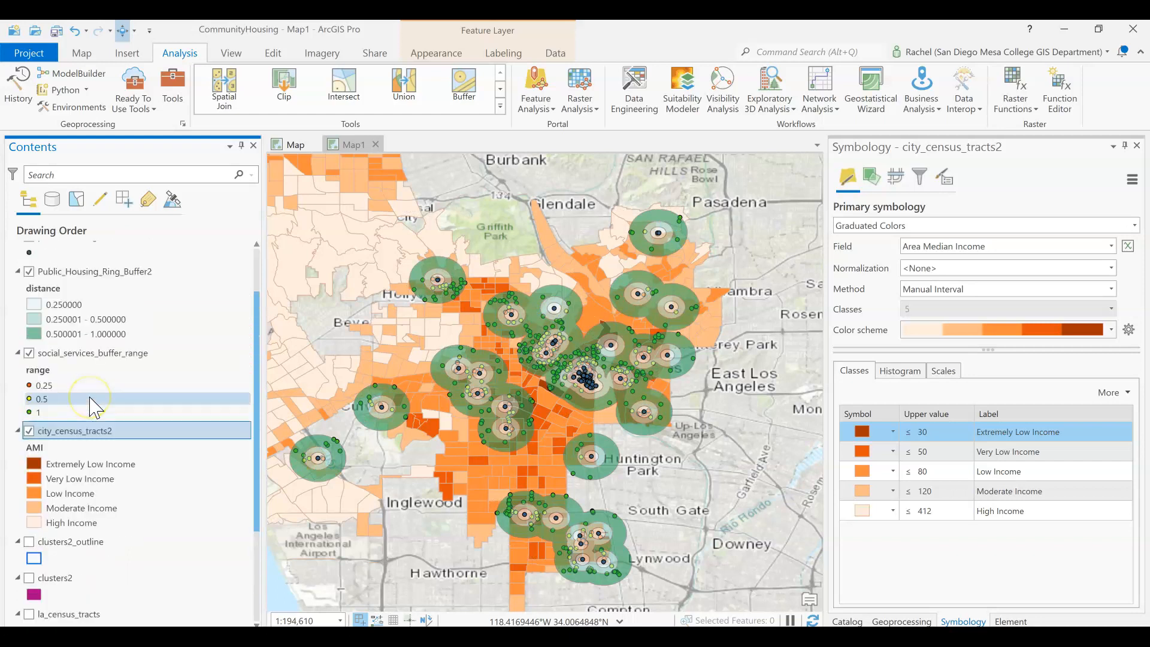
{"action": "left_click", "coordinate": [93, 353]}
{"action": "left_click_drag", "start_coordinate": [96, 356], "coordinate": [78, 479]}
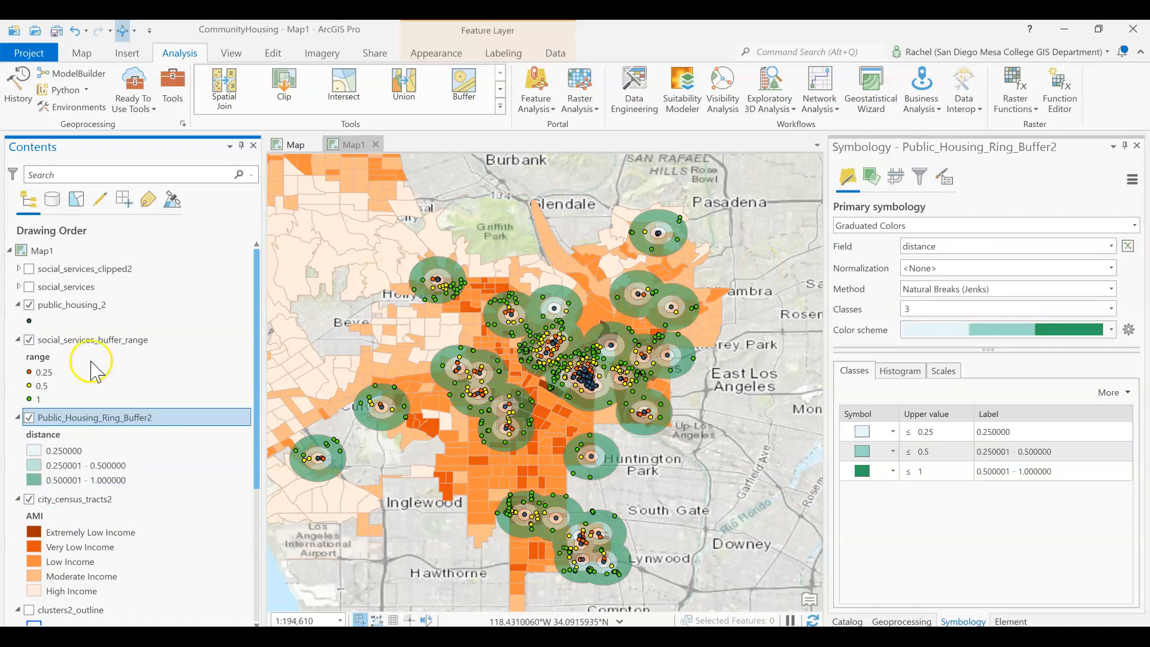
{"action": "left_click", "coordinate": [101, 303]}
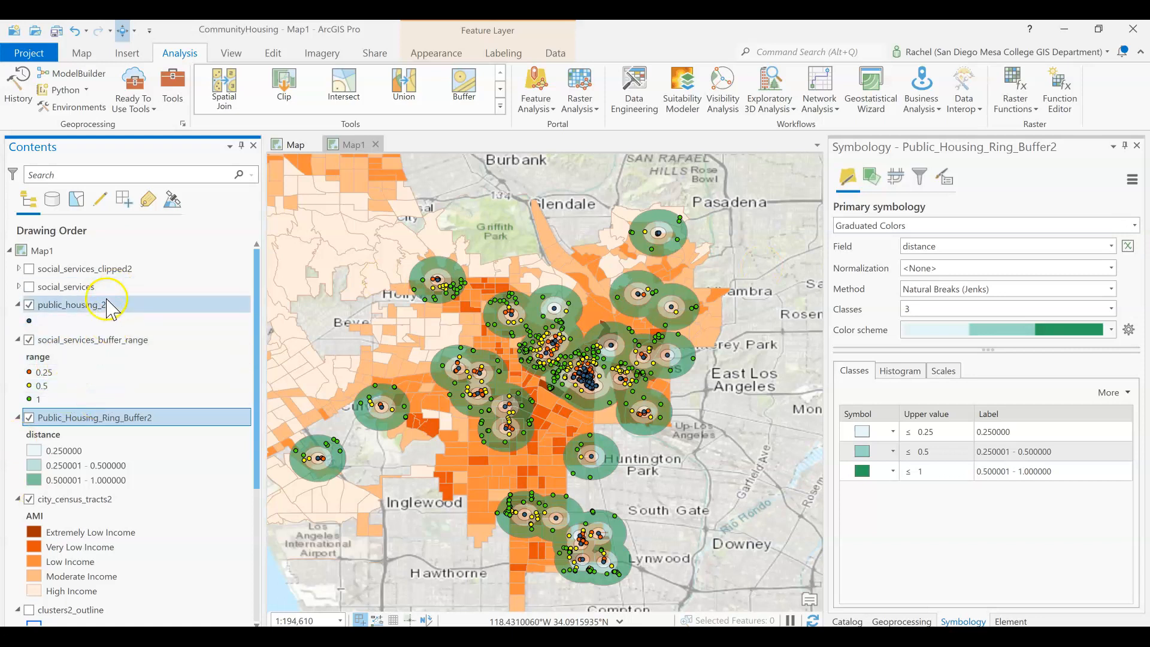
{"action": "left_click_drag", "start_coordinate": [98, 352], "coordinate": [81, 488]}
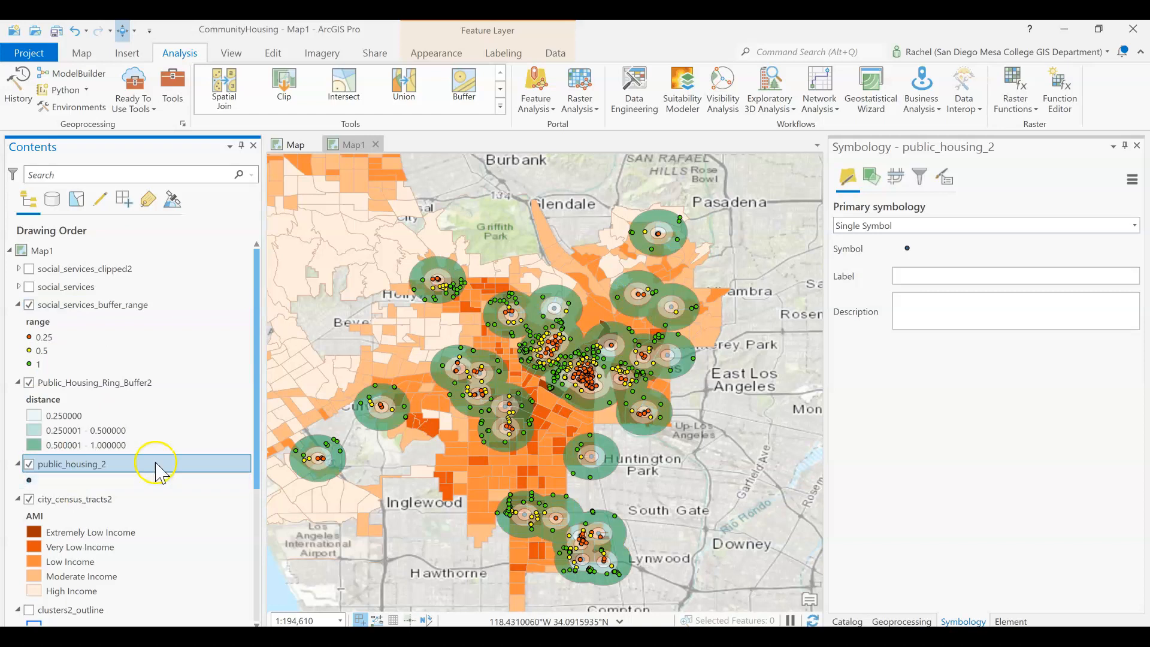